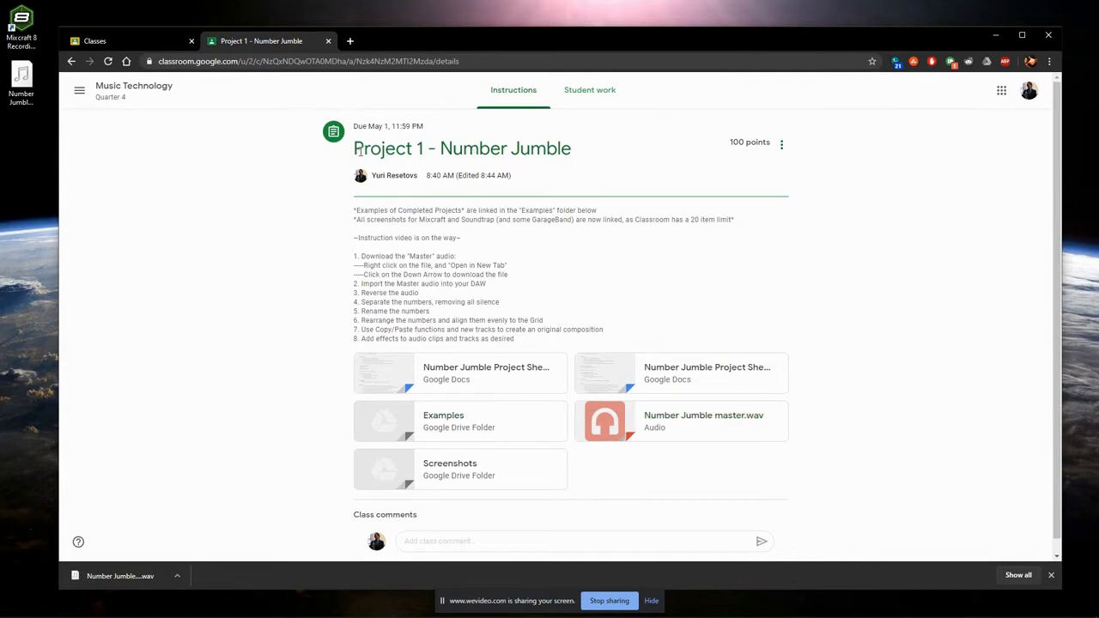
# Read the Project 1 - Number Jumble assignment instructions, including the first step about downloading the master audio.
pyautogui.tripleClick(367, 150)
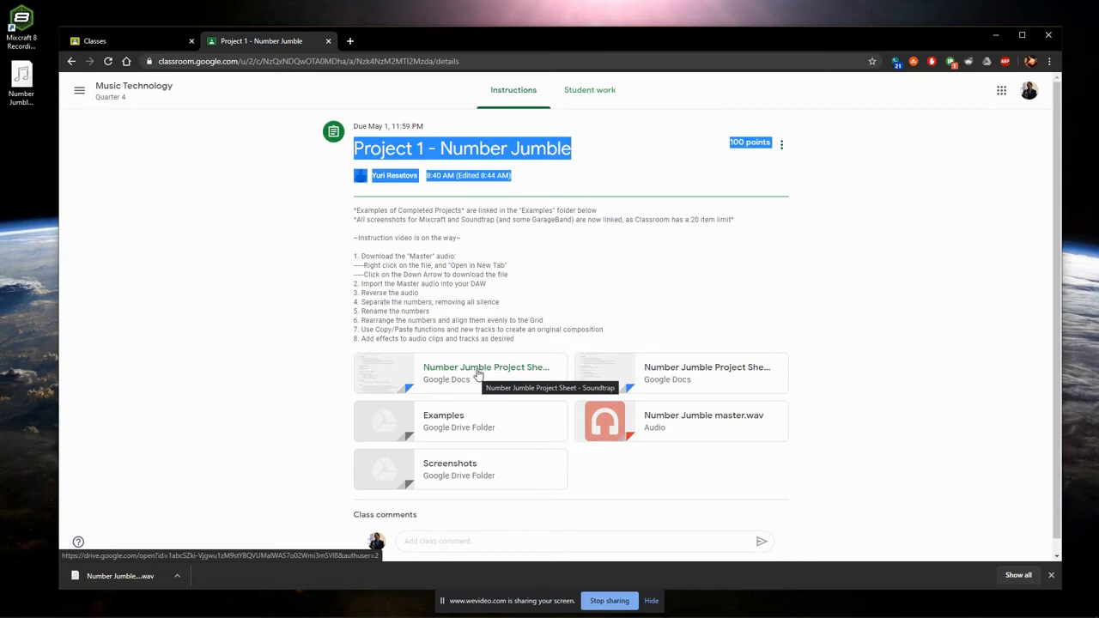
pyautogui.click(432, 266)
pyautogui.moveTo(359, 256); pyautogui.dragTo(468, 259)
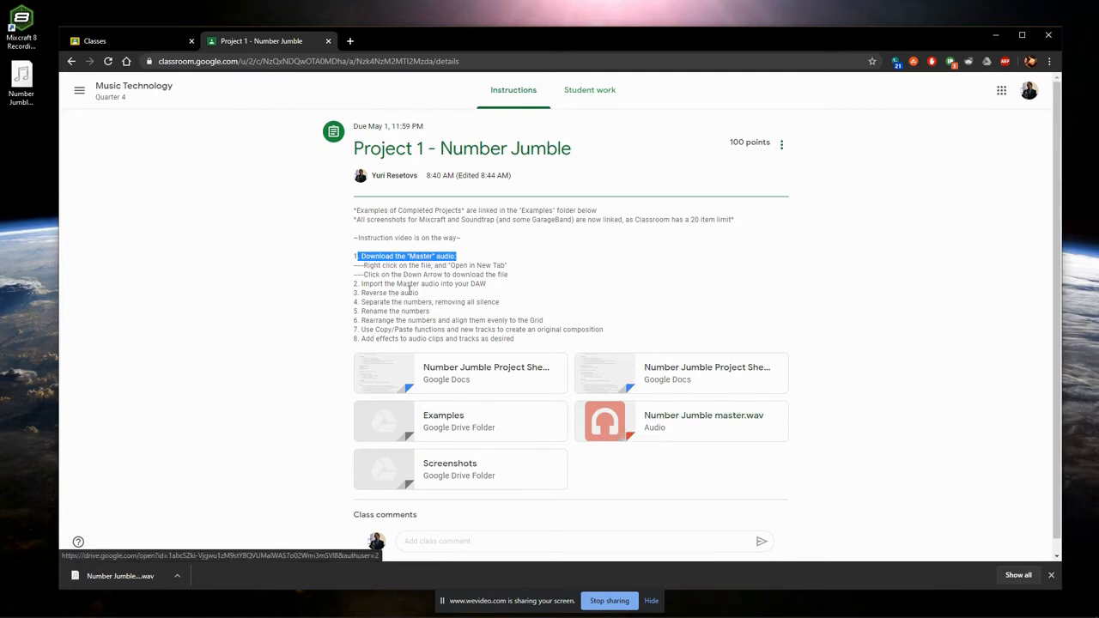
pyautogui.click(411, 270)
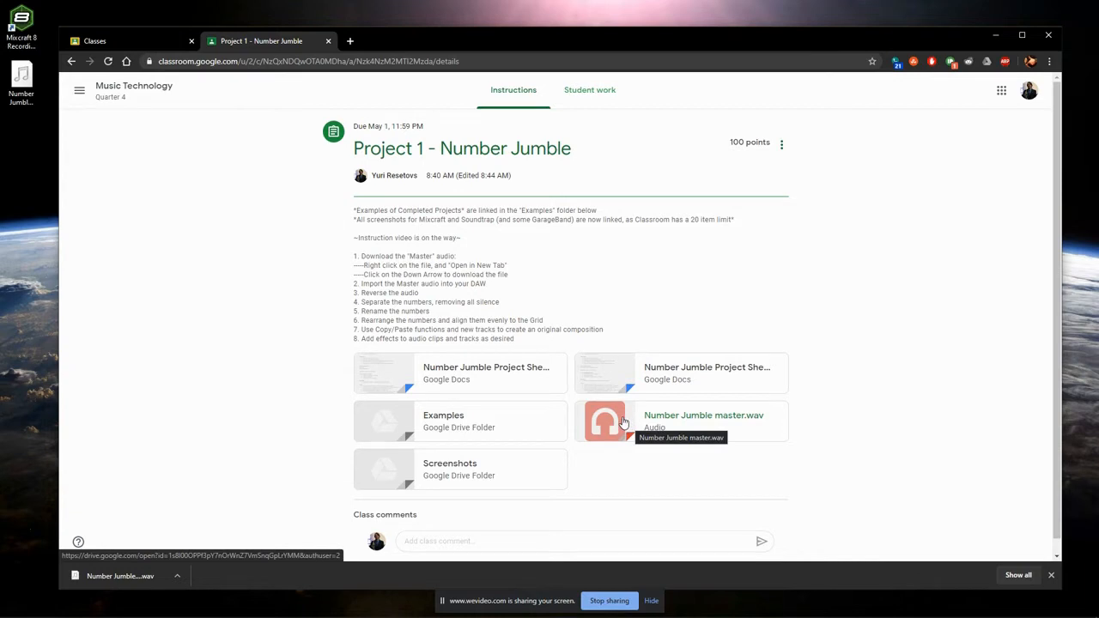
pyautogui.click(623, 422)
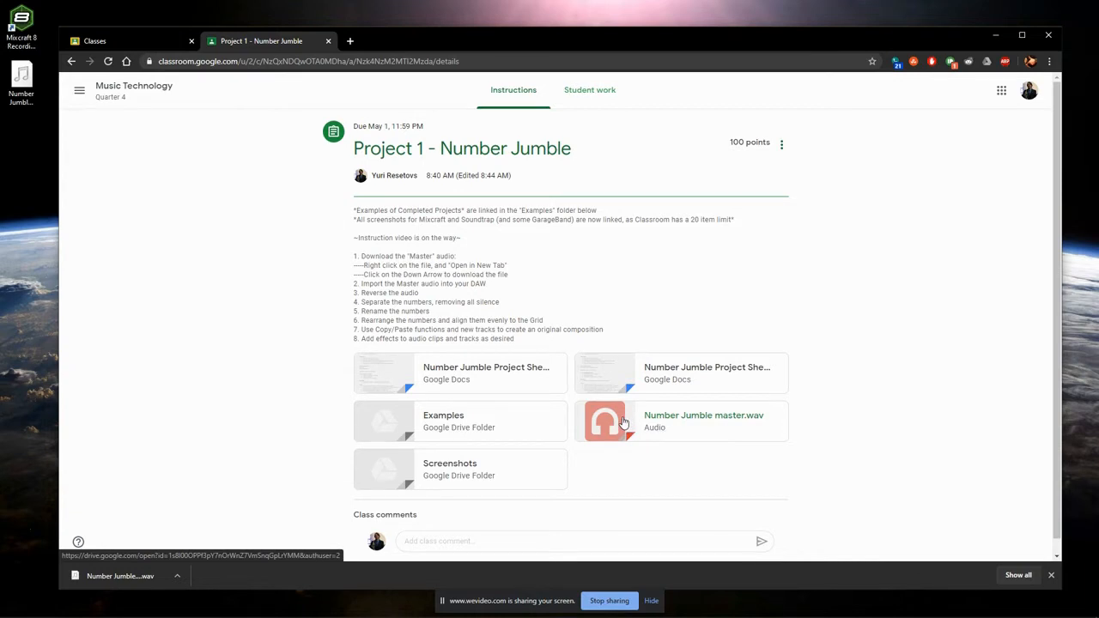
pyautogui.click(474, 259)
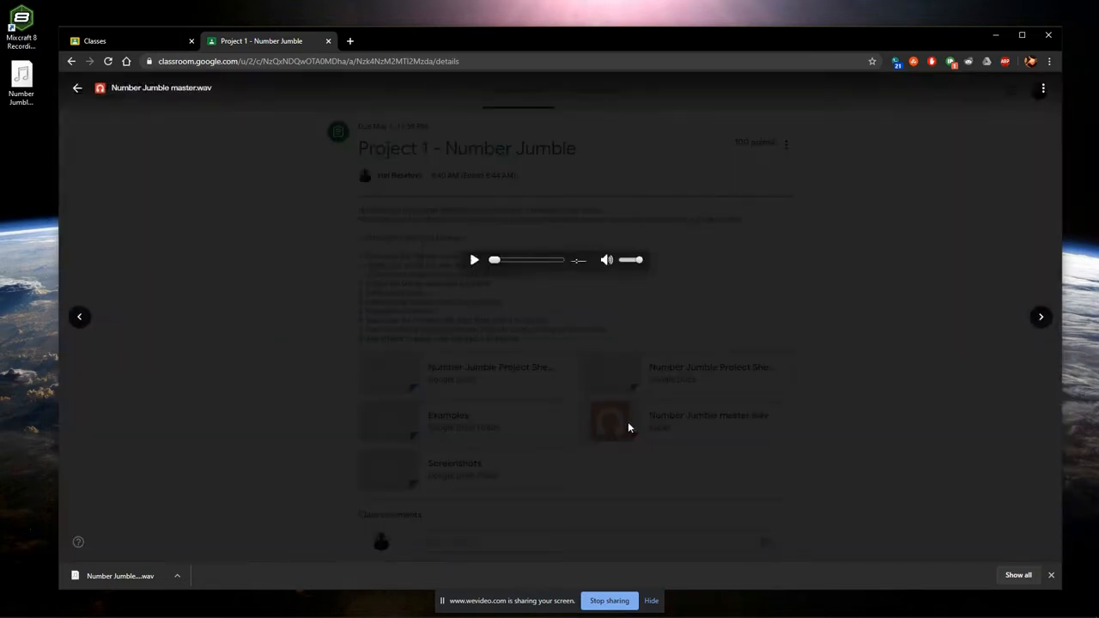
pyautogui.press('Escape')
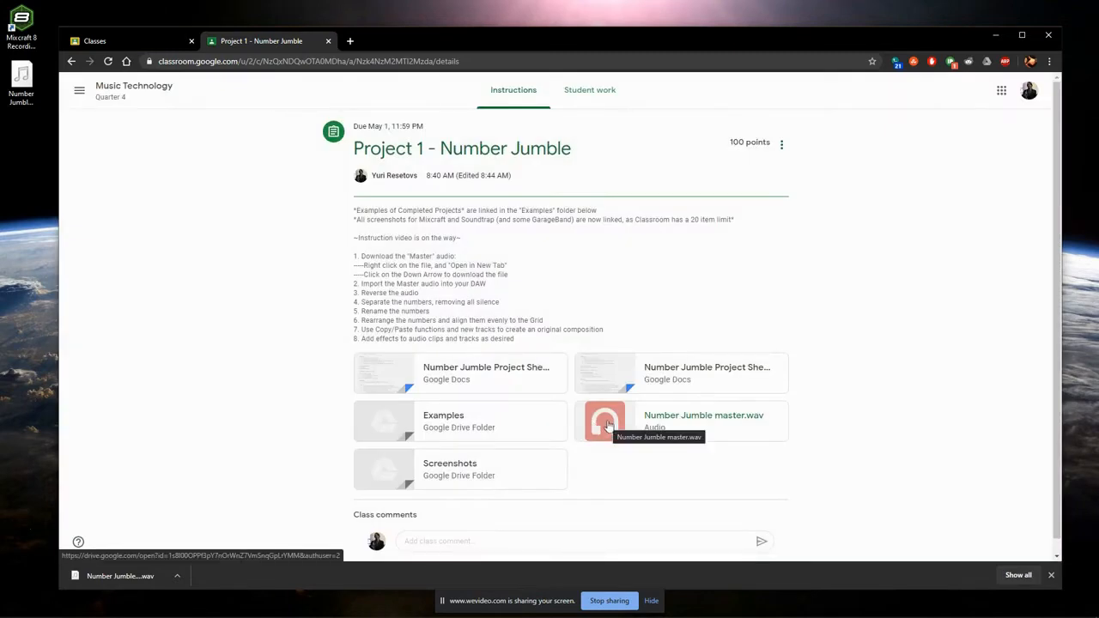
# Open the attached Number Jumble master.wav in its own browser tab and download it.
pyautogui.rightClick(607, 424)
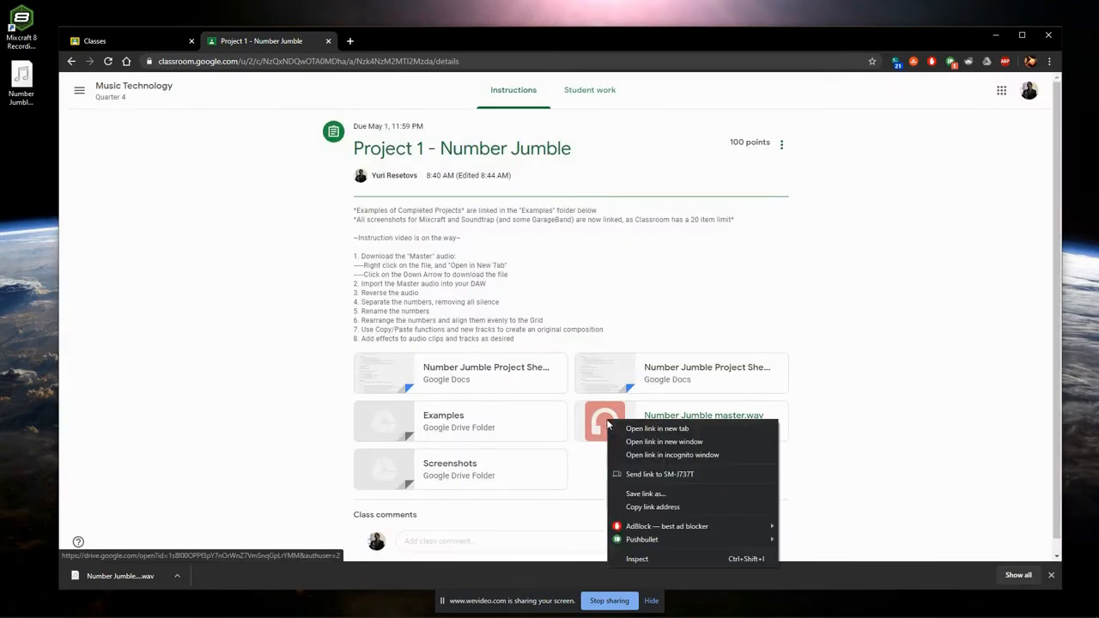
pyautogui.click(627, 430)
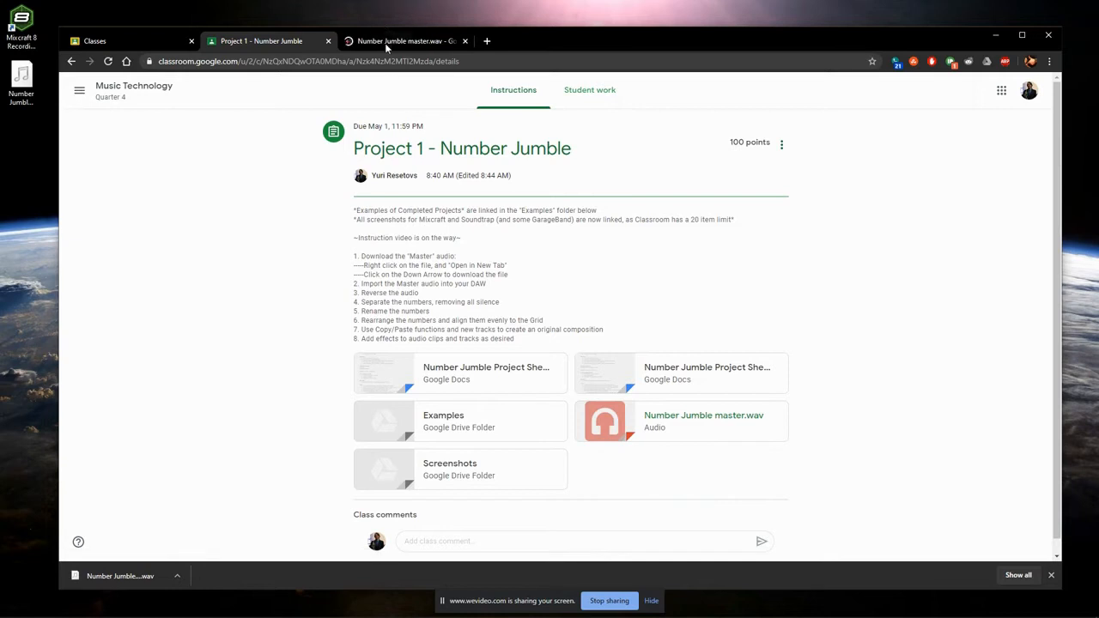
pyautogui.click(385, 42)
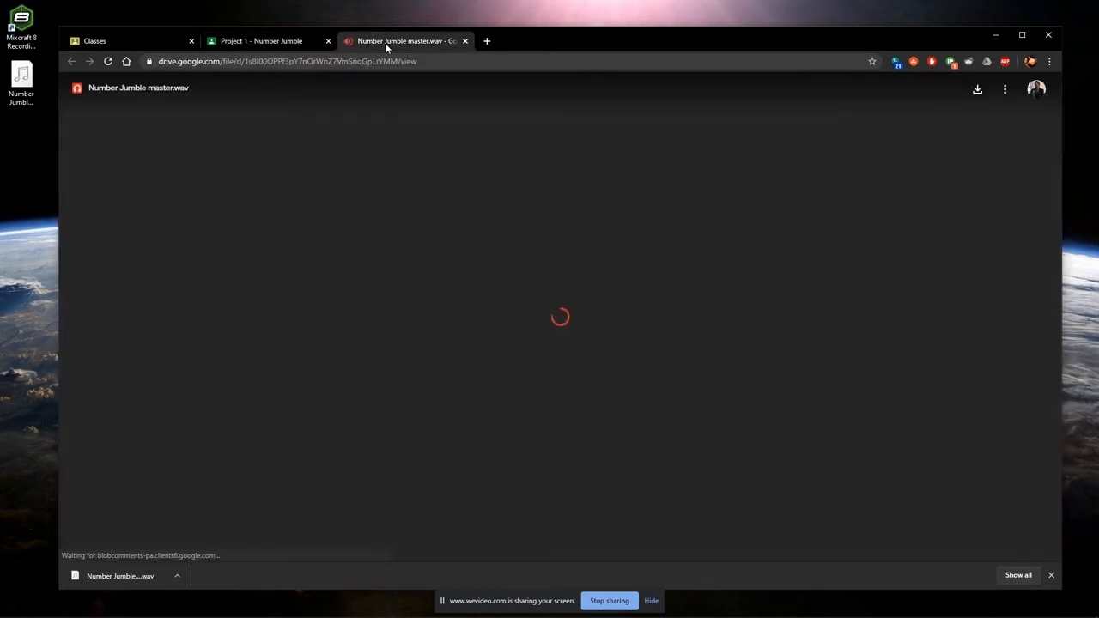
pyautogui.click(978, 92)
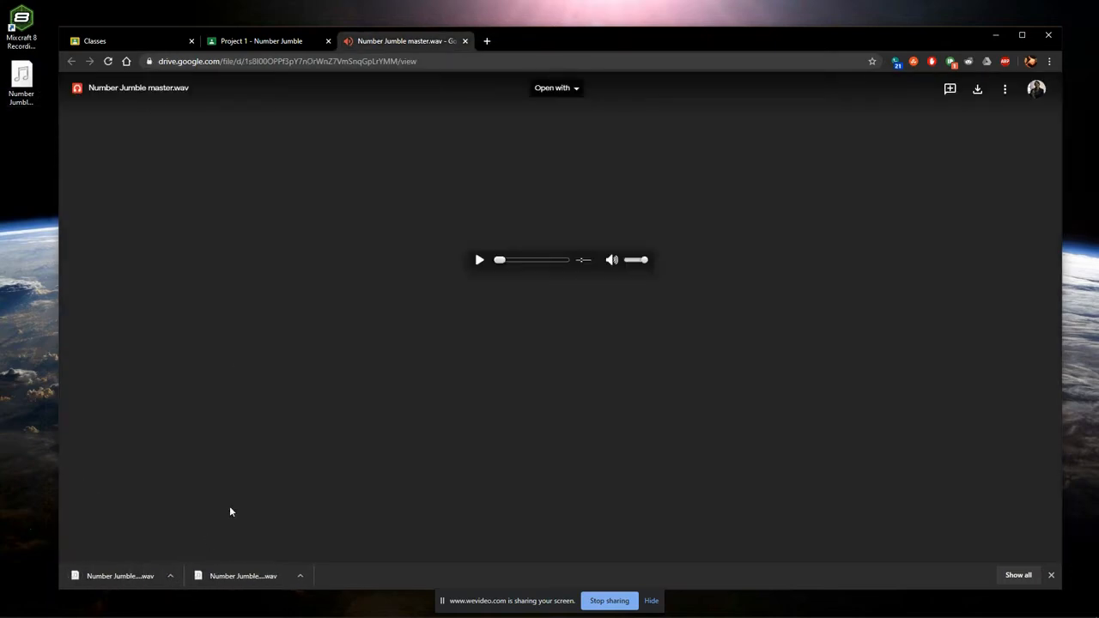
# Show the downloaded audio in its folder and delete the copies "Number Jumble master (2)" and "Number Jumble master".
pyautogui.click(177, 576)
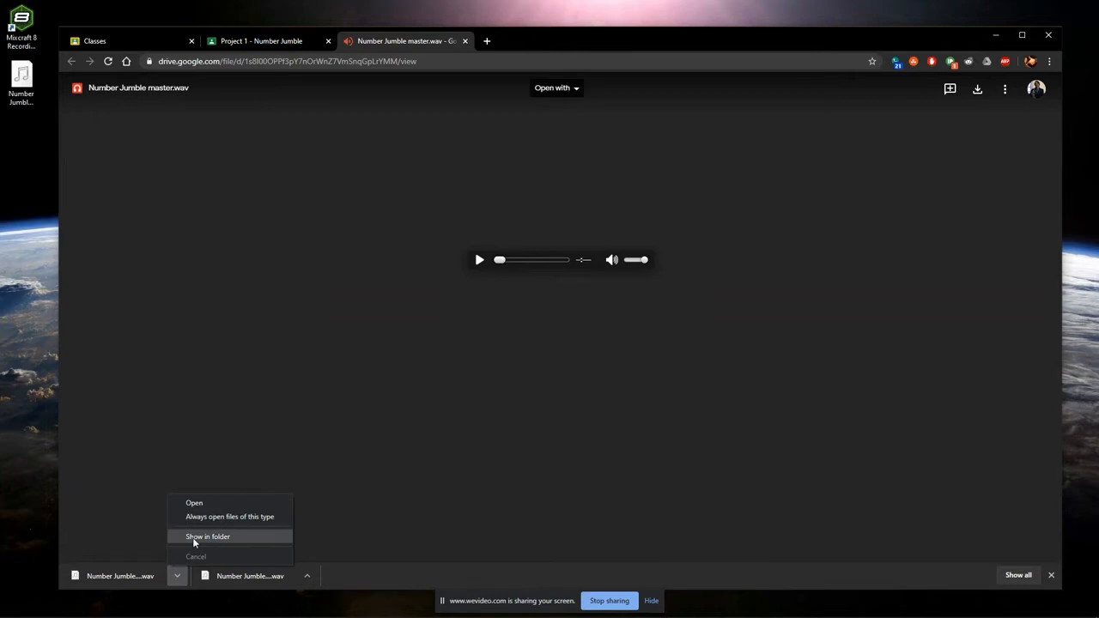
pyautogui.click(193, 537)
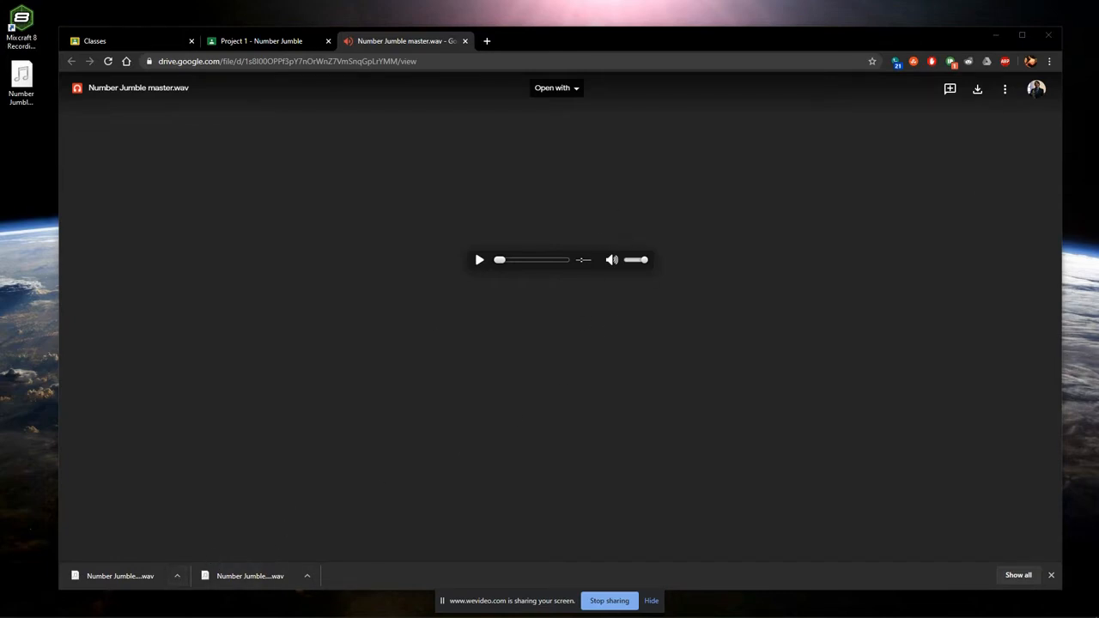
pyautogui.moveTo(1098, 81); pyautogui.dragTo(1098, 111)
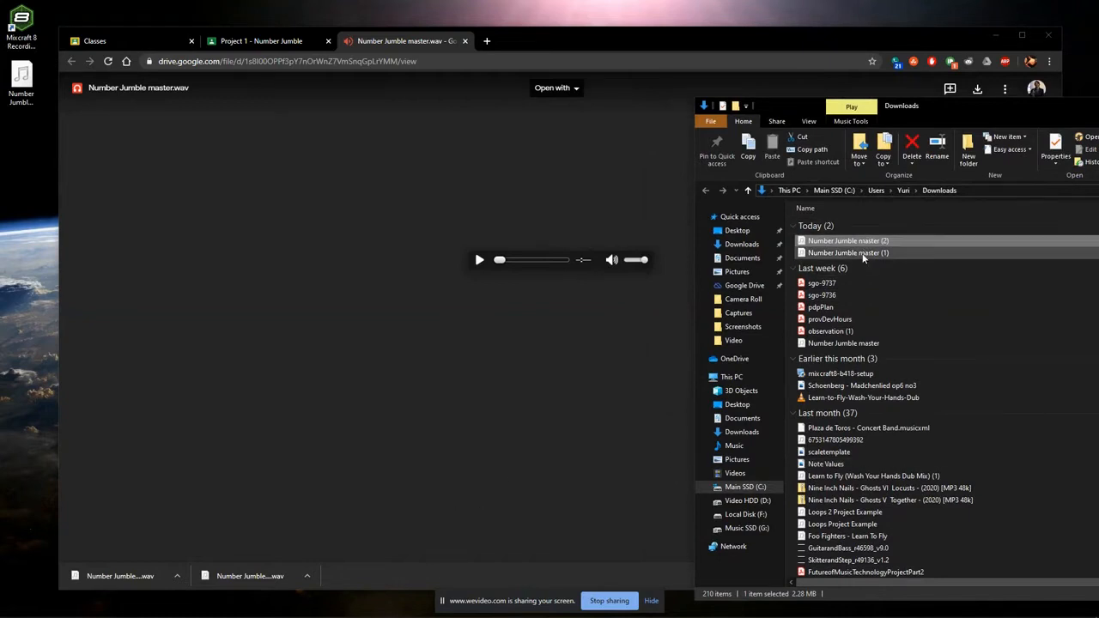
pyautogui.press('Delete')
pyautogui.click(856, 335)
pyautogui.press('Delete')
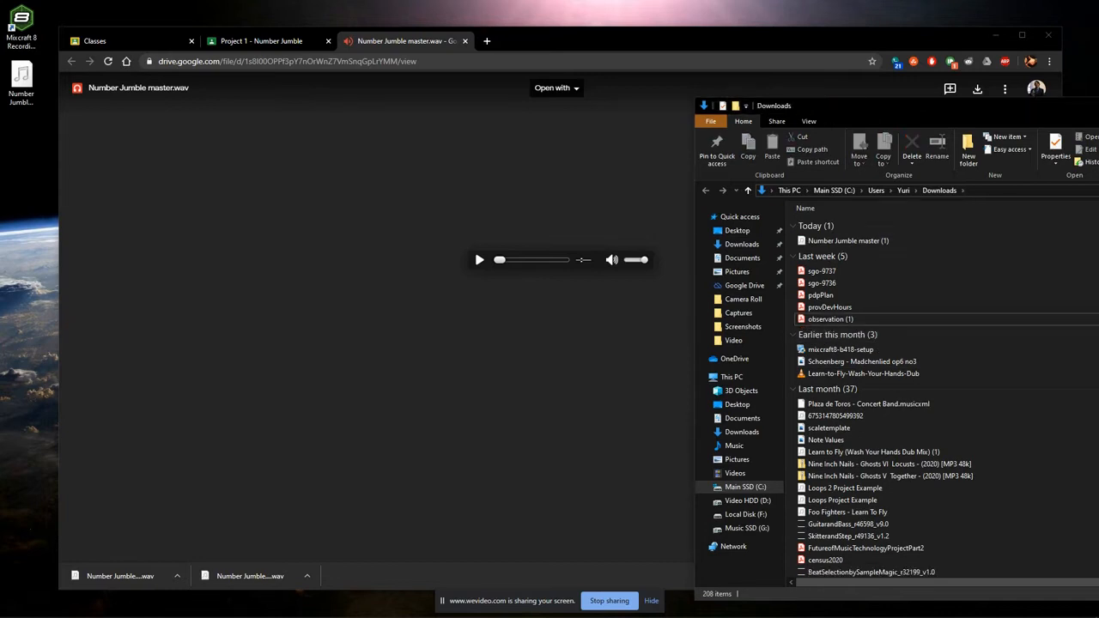
pyautogui.hotkey('alt', 'F4')
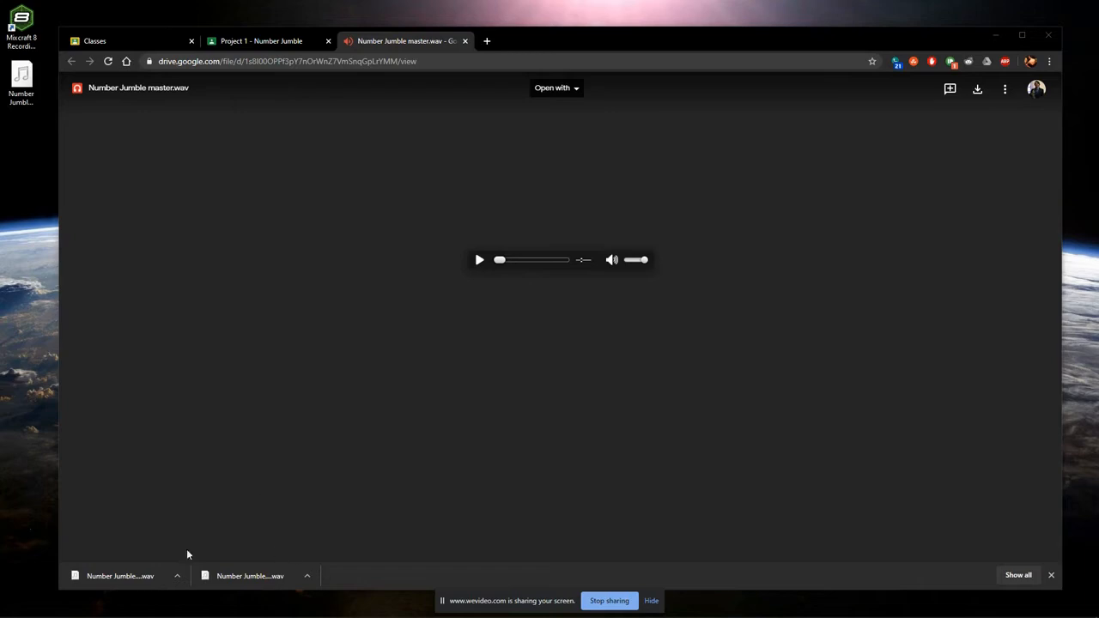
# Close the audio file's tab and open the Screenshots folder attached to the assignment.
pyautogui.click(383, 341)
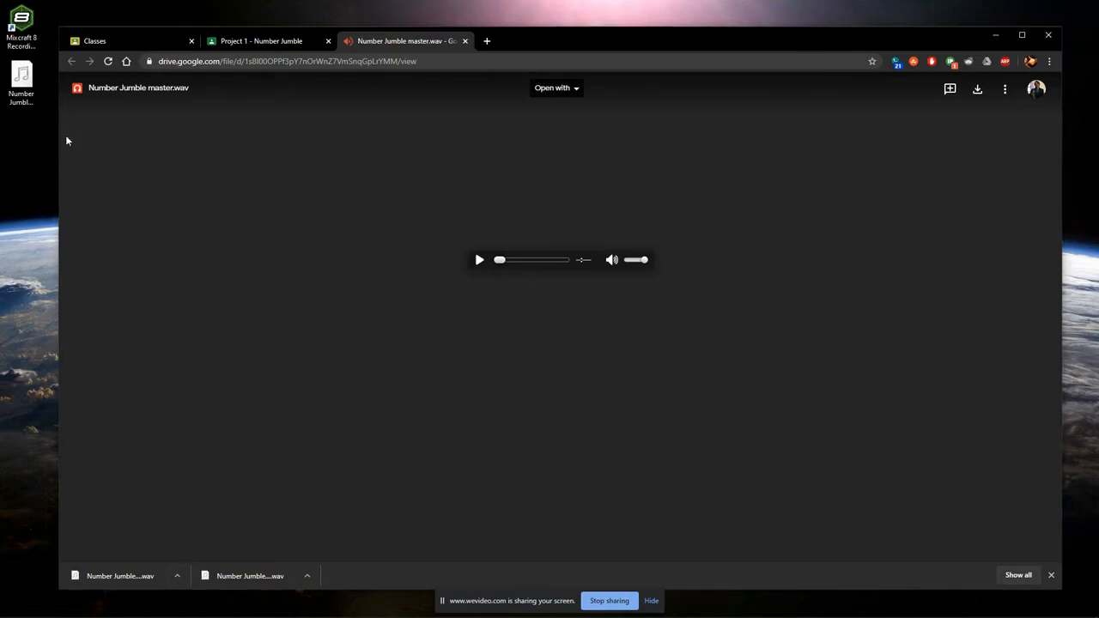
pyautogui.click(465, 41)
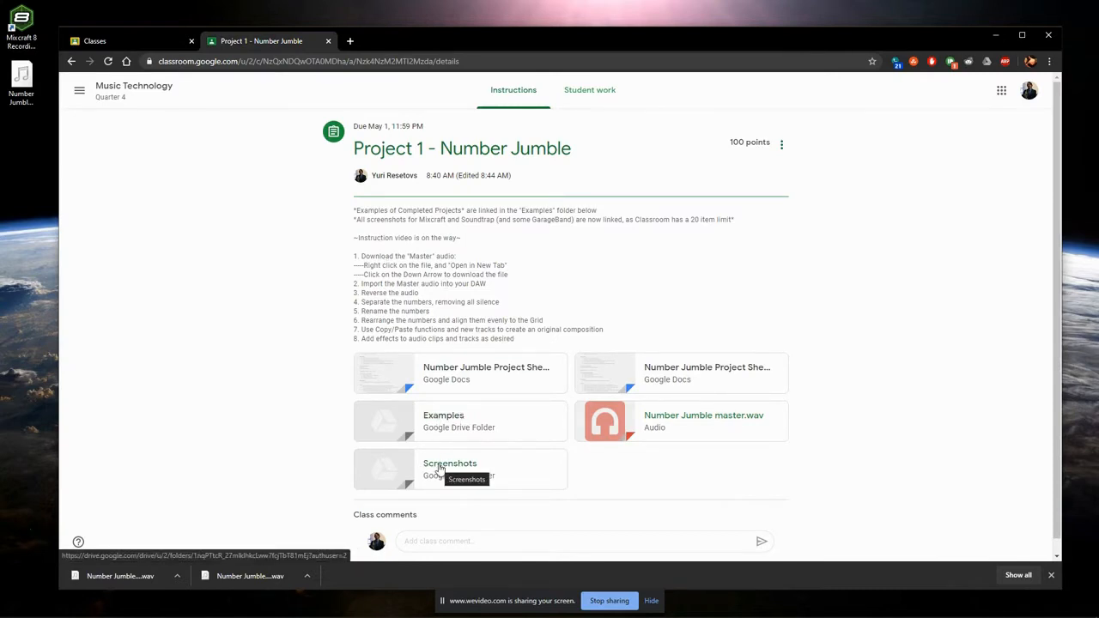
pyautogui.click(438, 465)
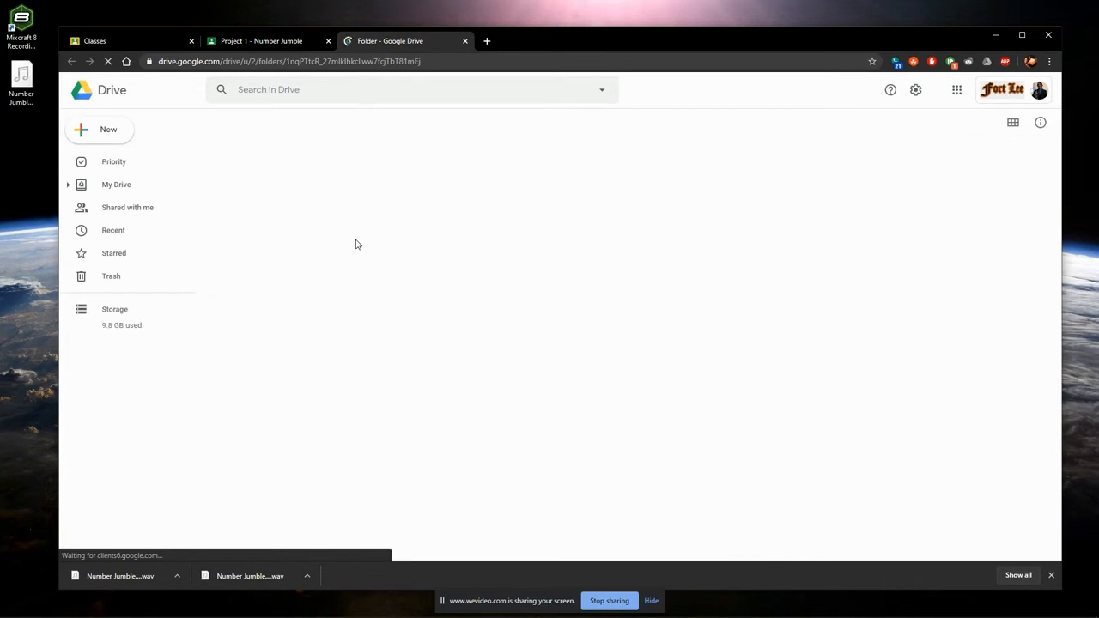
pyautogui.click(272, 40)
pyautogui.click(408, 43)
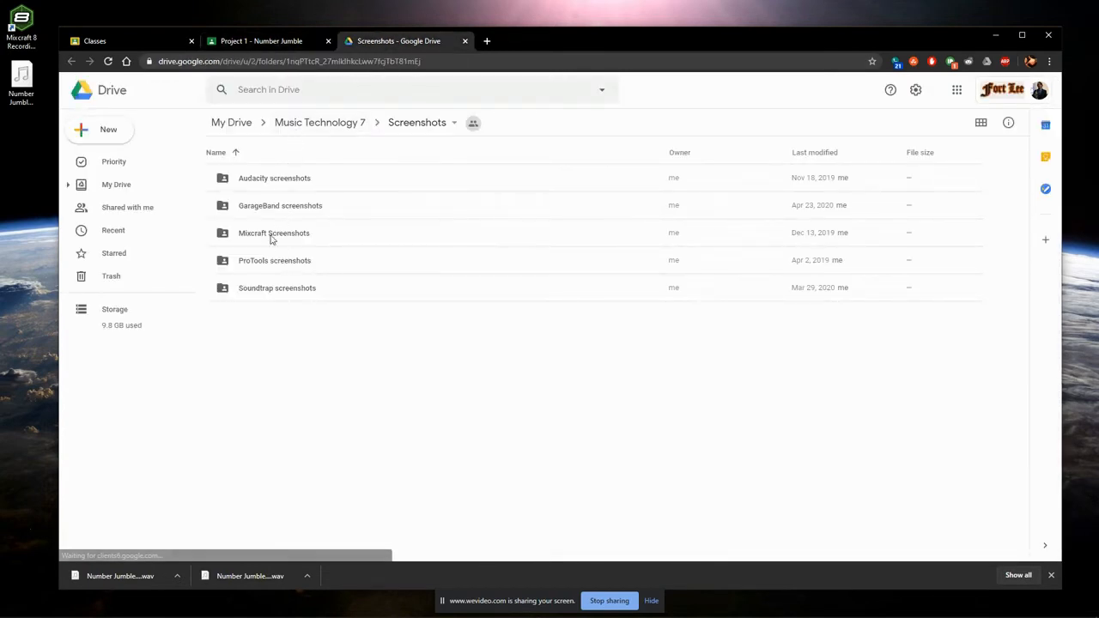
# Look through the files in the Audacity screenshots and Soundtrap screenshots folders.
pyautogui.doubleClick(247, 180)
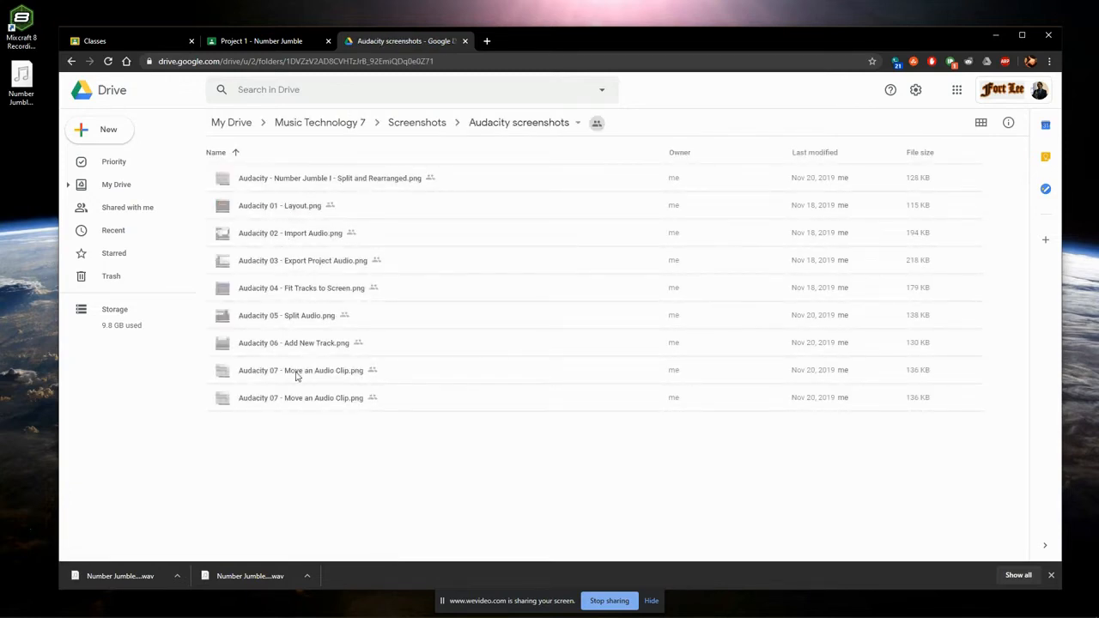
pyautogui.click(388, 129)
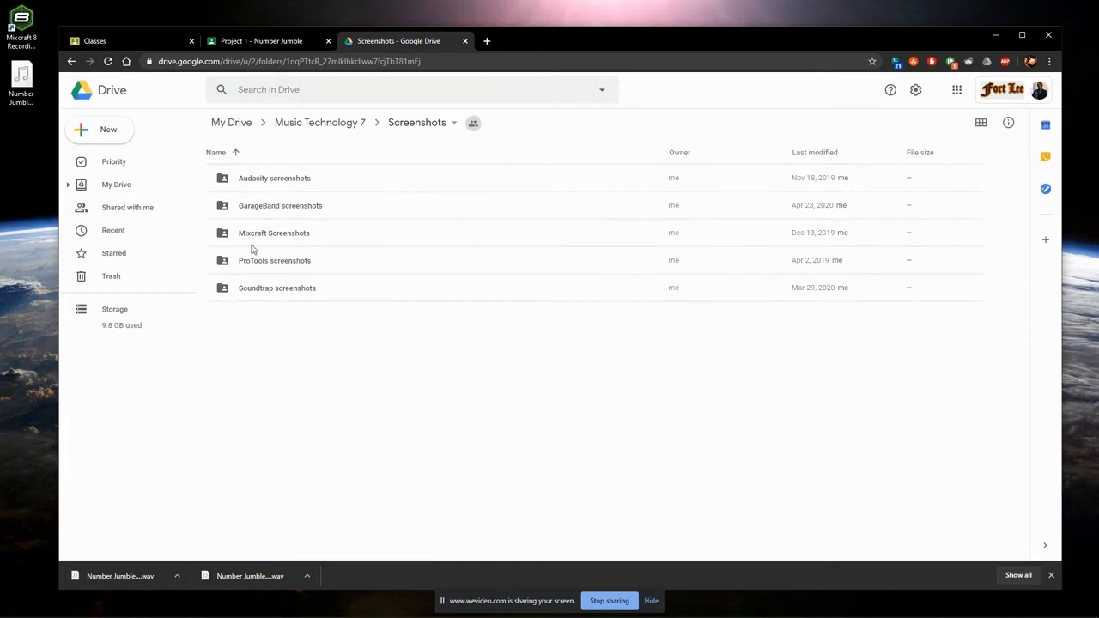
pyautogui.doubleClick(254, 290)
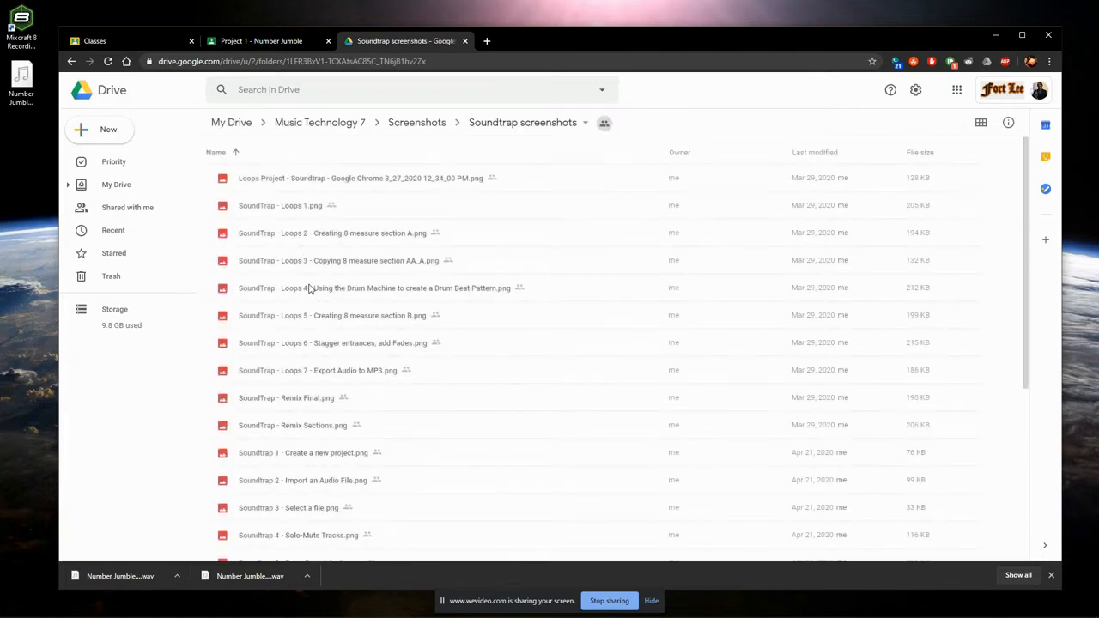
pyautogui.scroll(-4, 284, 404)
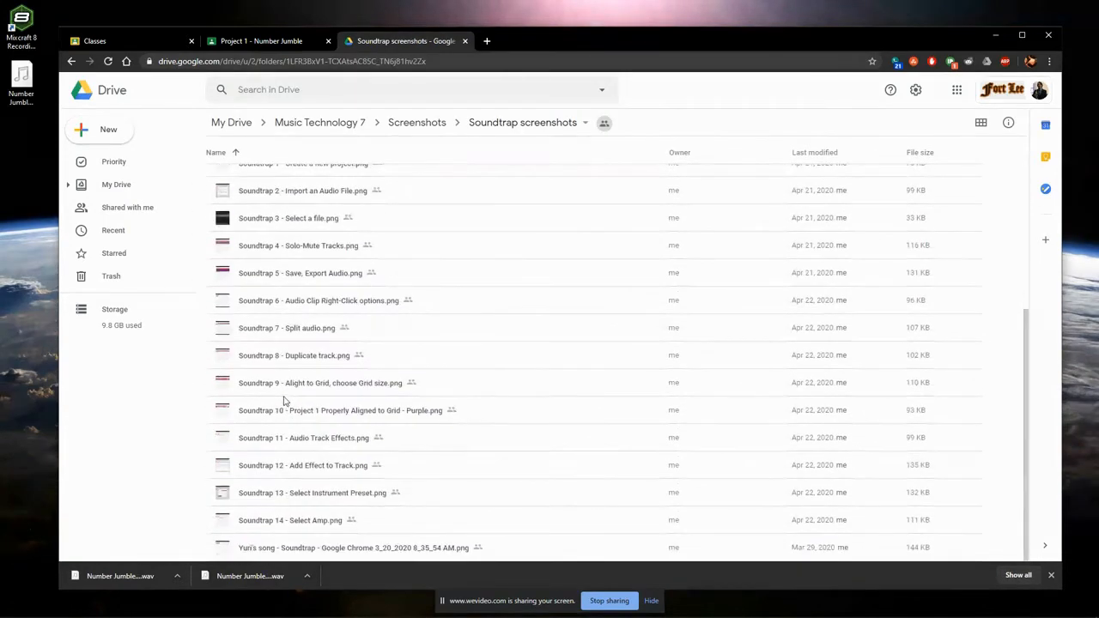
pyautogui.scroll(1, 255, 252)
pyautogui.click(262, 222)
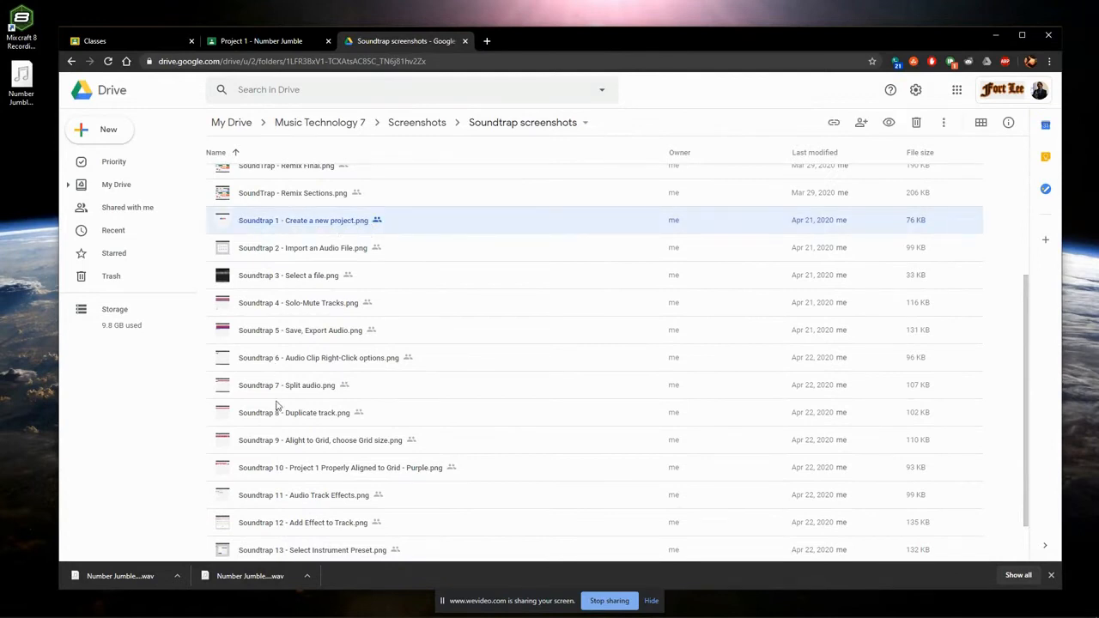
pyautogui.scroll(-1, 279, 405)
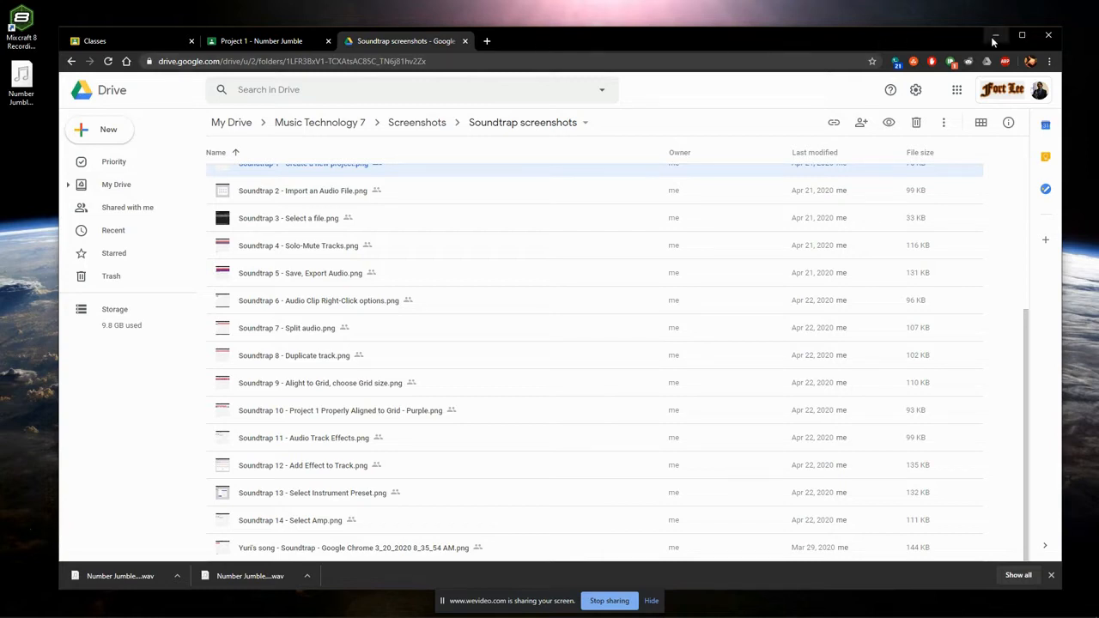
# Open the Number Jumble Project Sheet - Soundtrap from the assignment and narrow the browser window to read its steps.
pyautogui.click(274, 47)
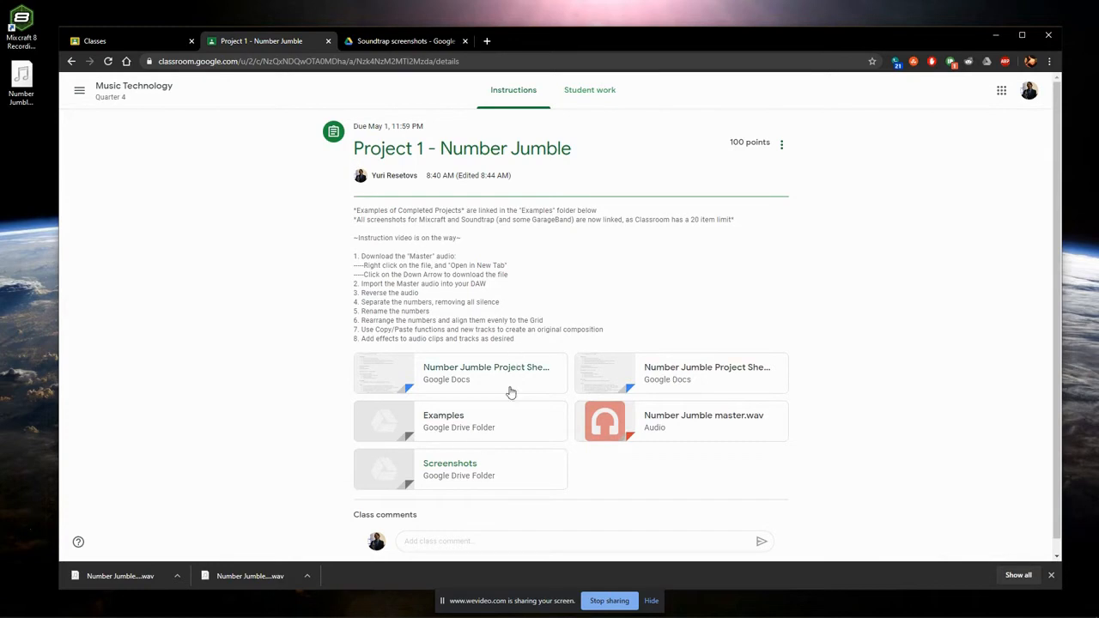
pyautogui.click(486, 366)
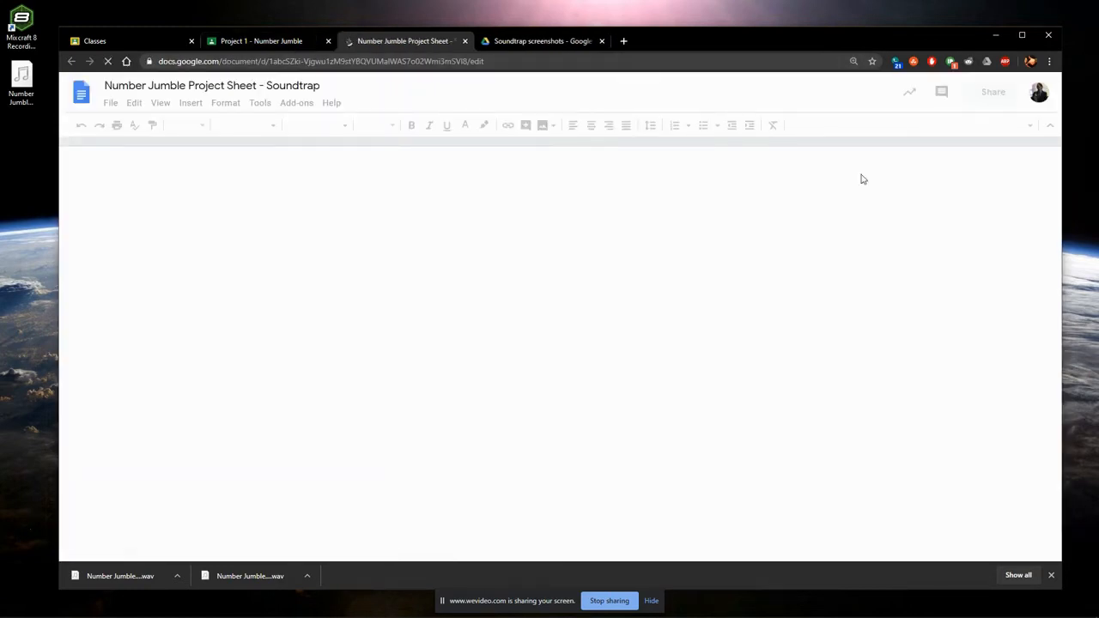
pyautogui.moveTo(1063, 180); pyautogui.dragTo(680, 180)
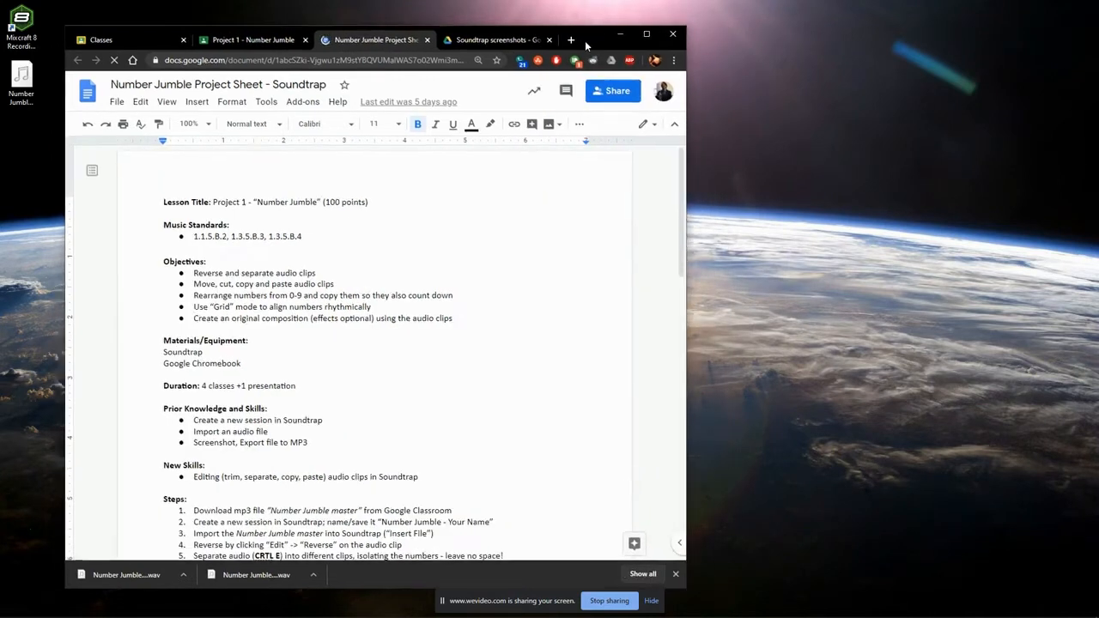
pyautogui.scroll(-5, 253, 524)
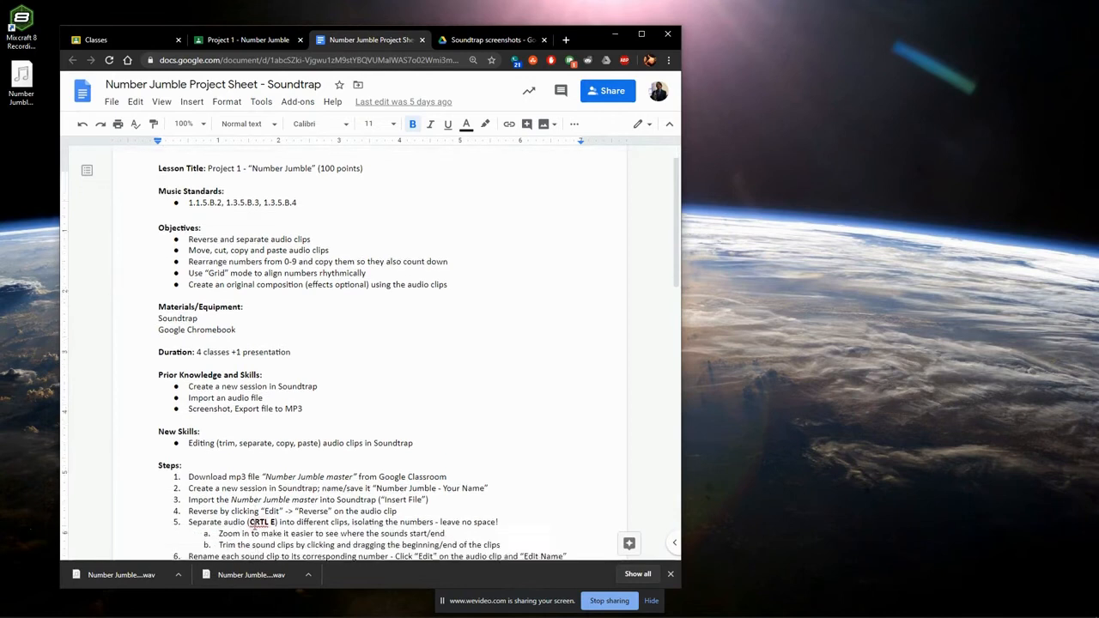
# Check the assignment page once more, return to the project sheet and move its browser window off this screen.
pyautogui.click(269, 40)
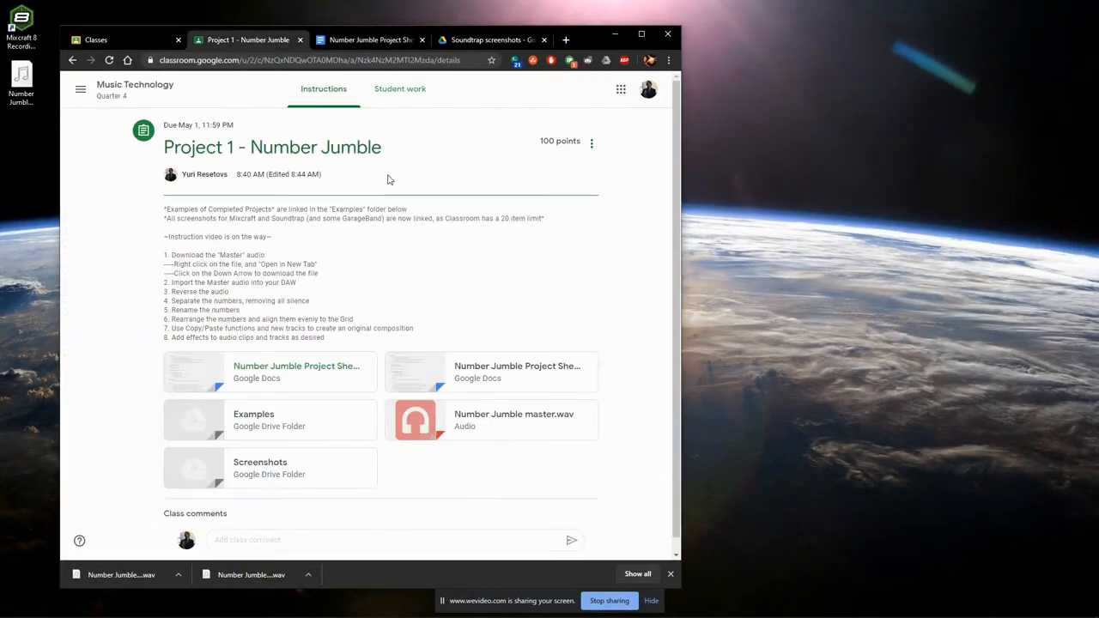
pyautogui.click(400, 39)
pyautogui.moveTo(593, 34); pyautogui.dragTo(1097, 34)
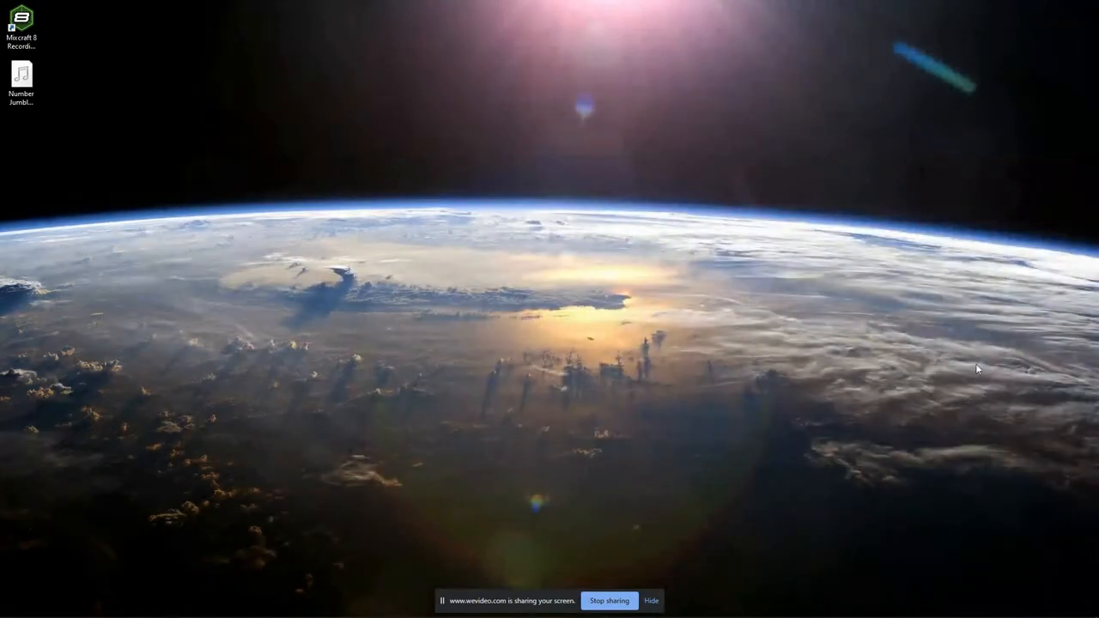
# Switch to Soundtrap in the other browser window and enter the studio to start a new project.
pyautogui.moveTo(138, 605)
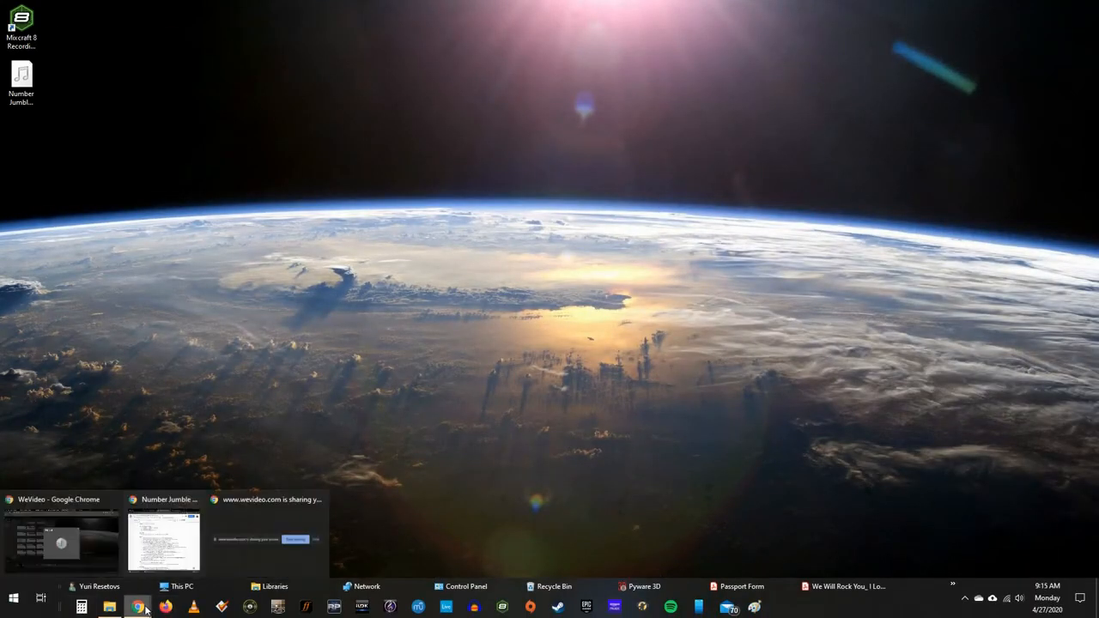
pyautogui.click(88, 524)
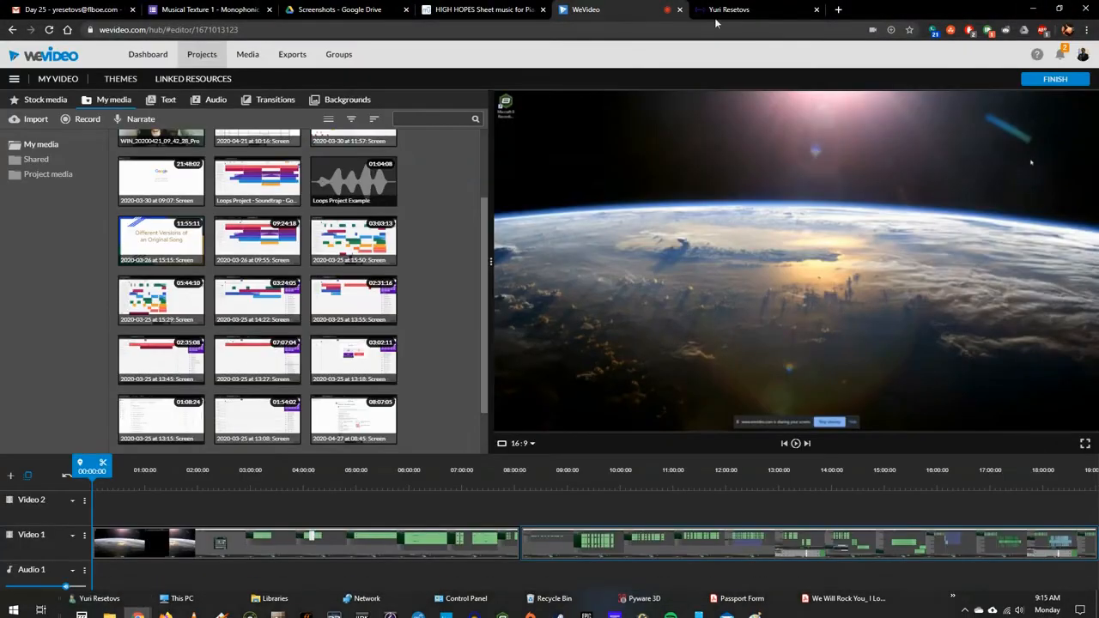
pyautogui.click(729, 10)
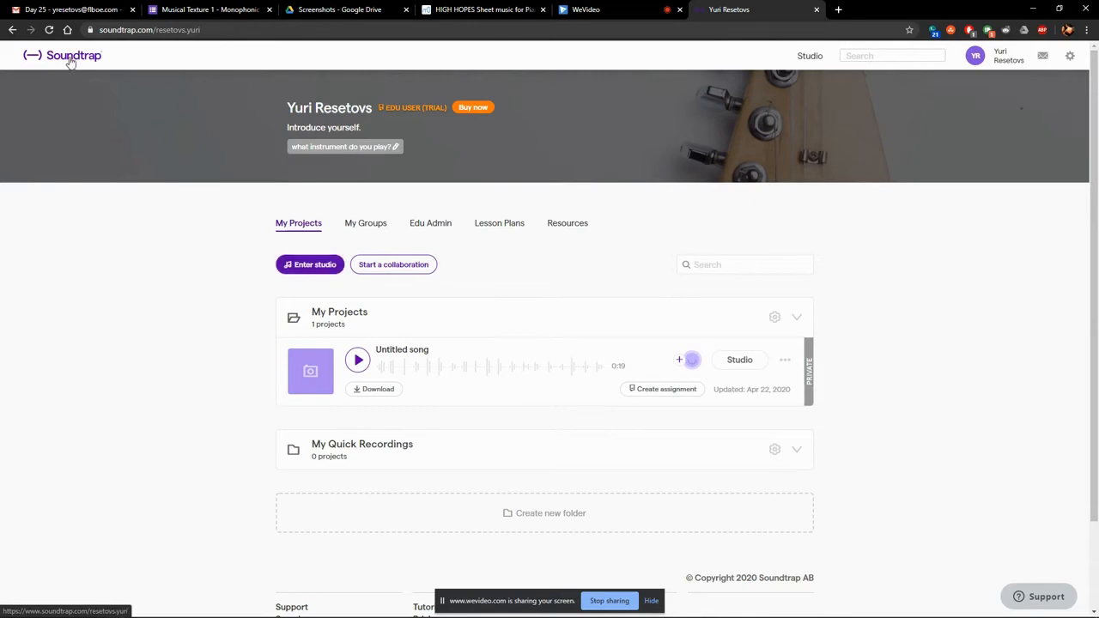
pyautogui.click(330, 266)
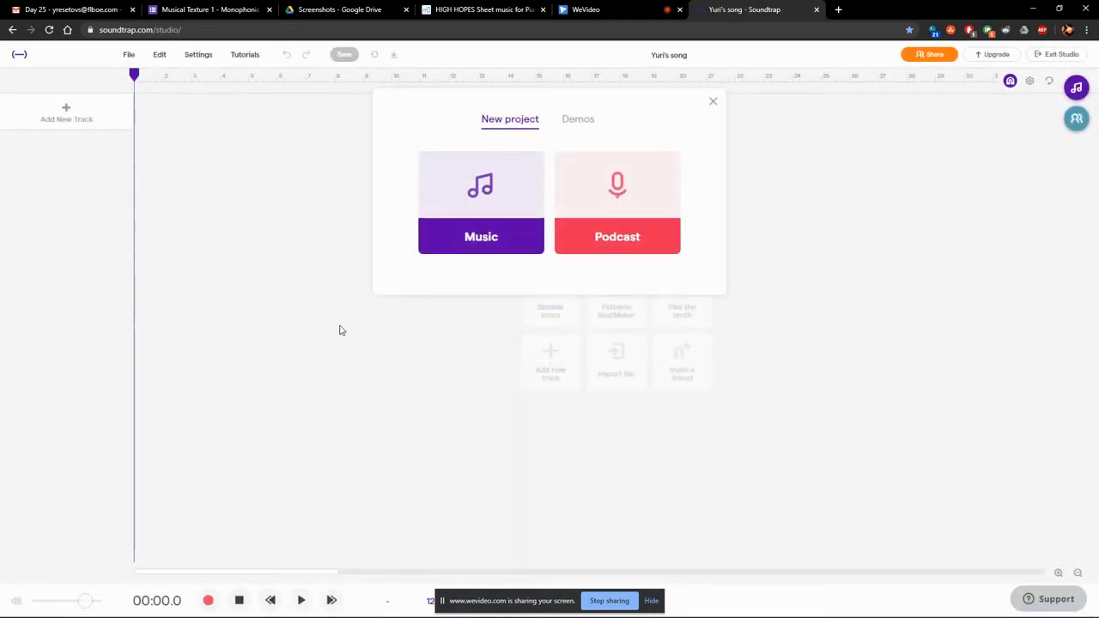
# Create a new music project and import the Number Jumble master (1) WAV file from the Downloads folder as a track.
pyautogui.click(470, 241)
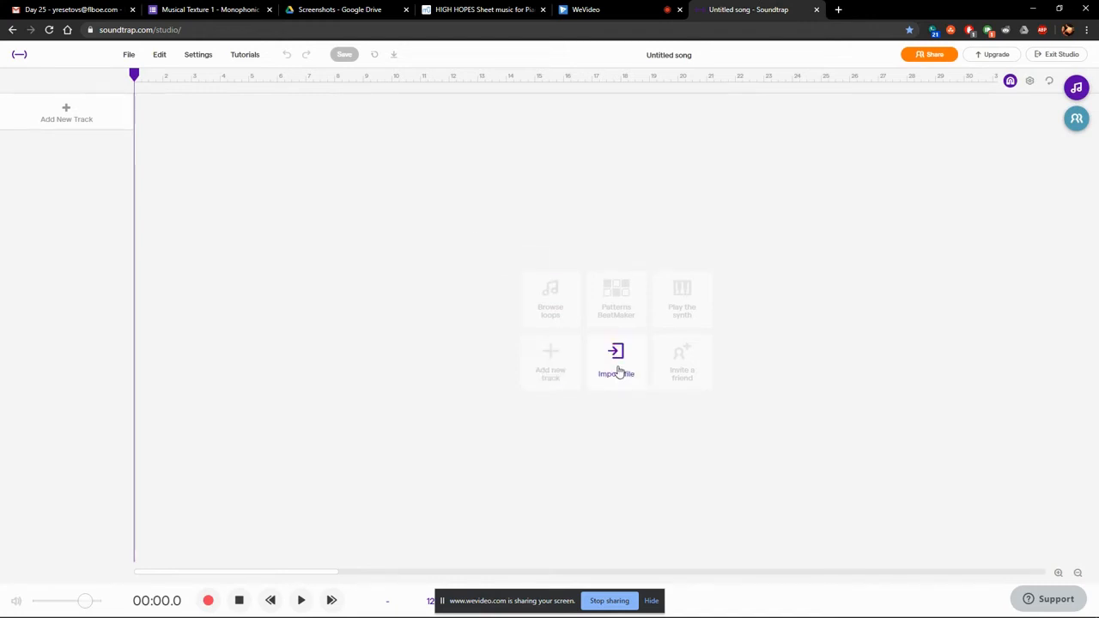
pyautogui.click(68, 117)
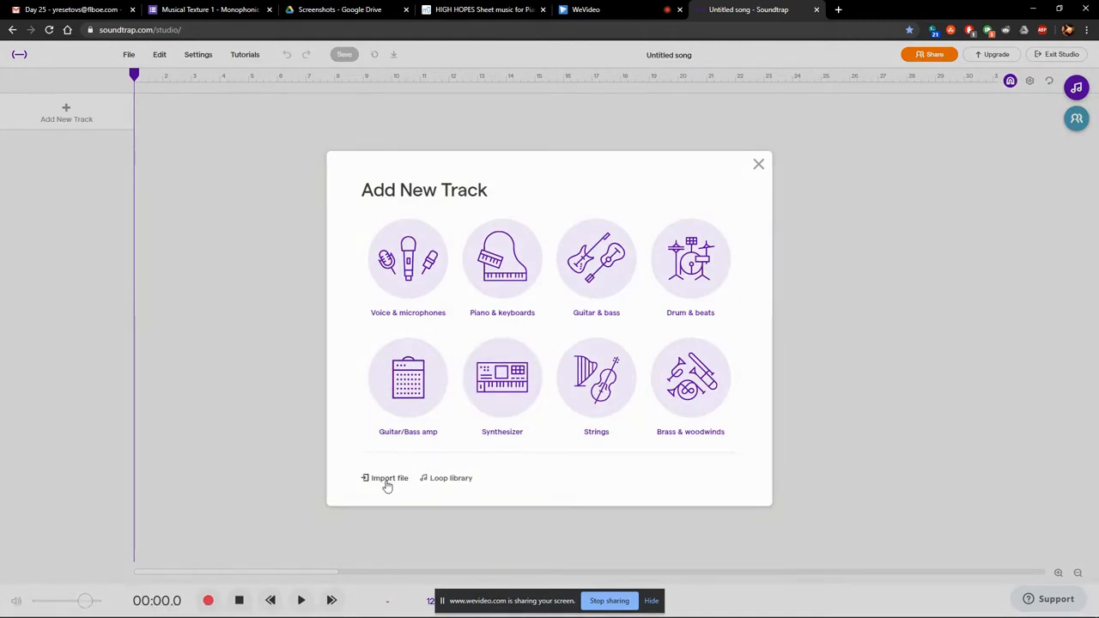
pyautogui.click(386, 483)
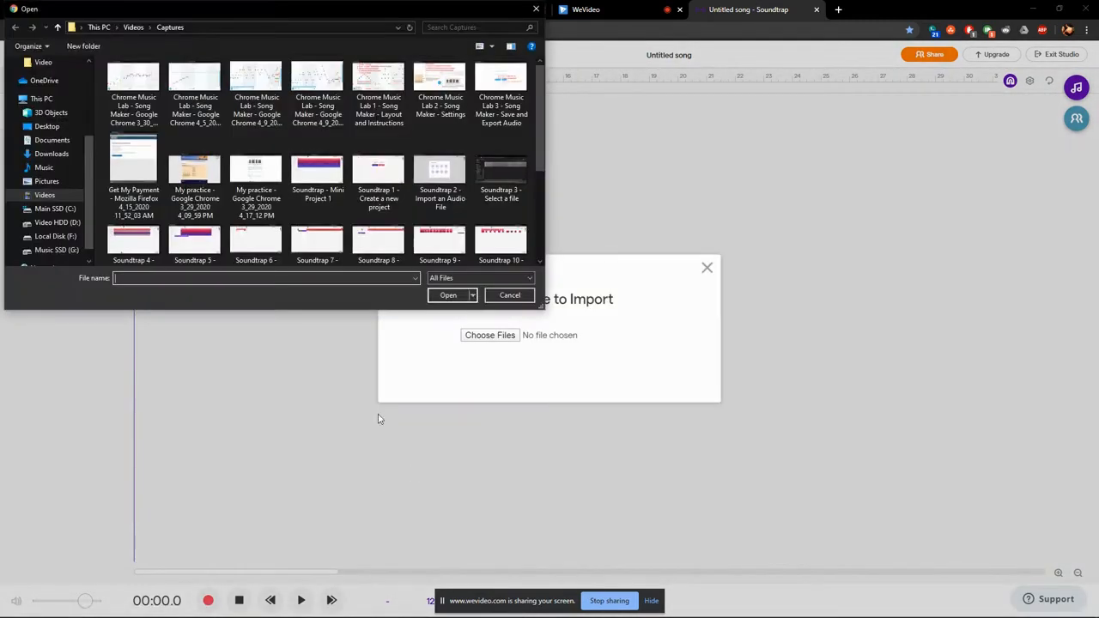
pyautogui.click(59, 153)
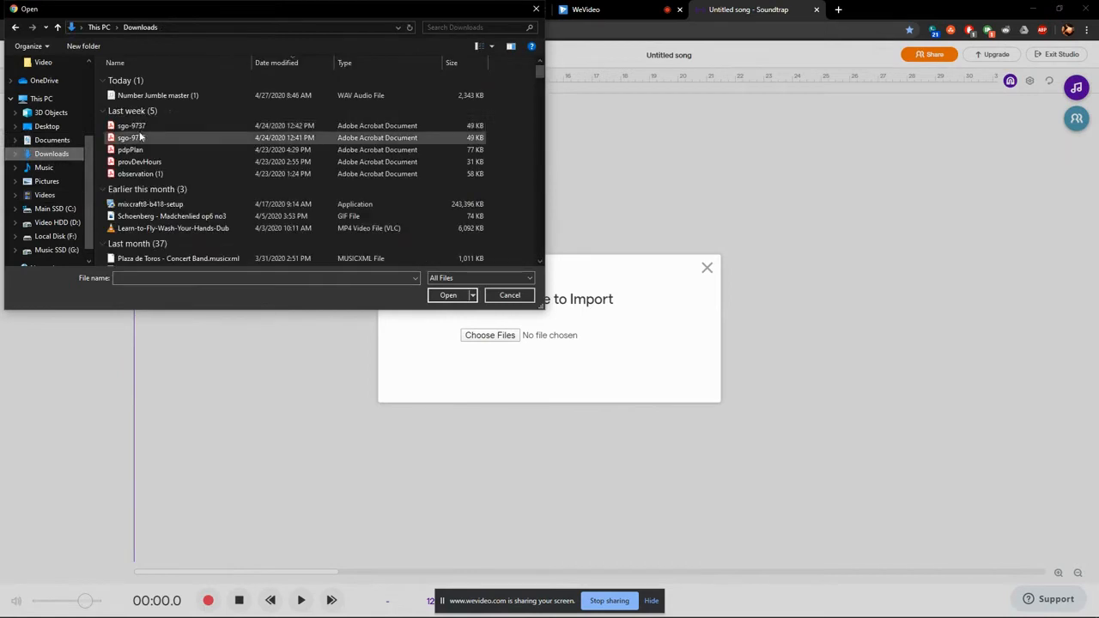
pyautogui.click(152, 96)
pyautogui.click(448, 294)
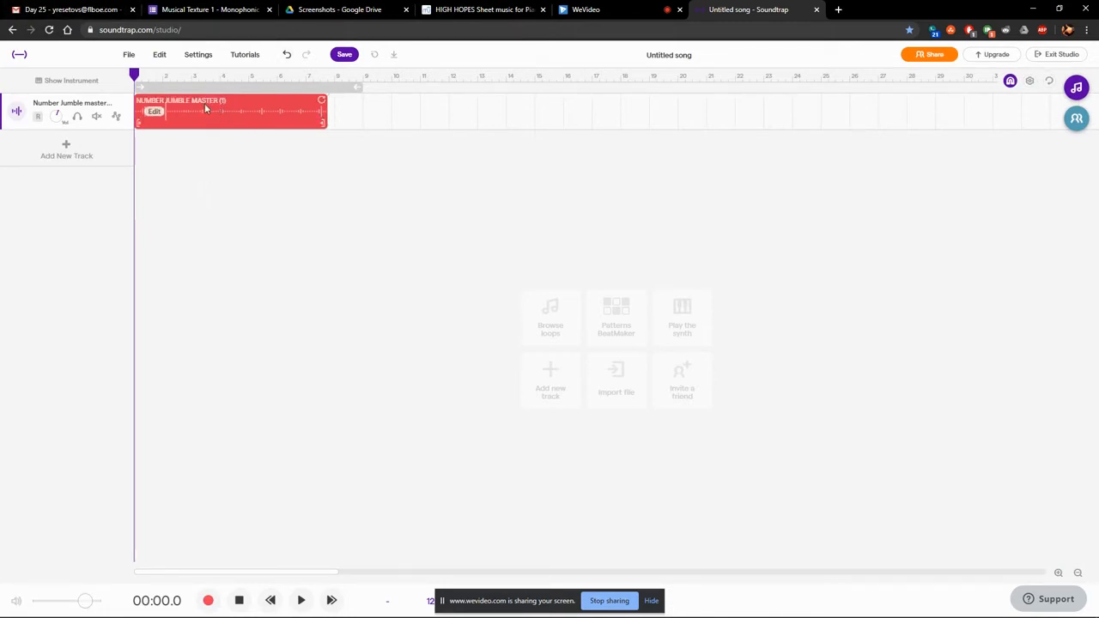
# Inspect the imported region's waveform up close, play it from the beginning and return the playhead to the start.
pyautogui.scroll(2, 183, 115)
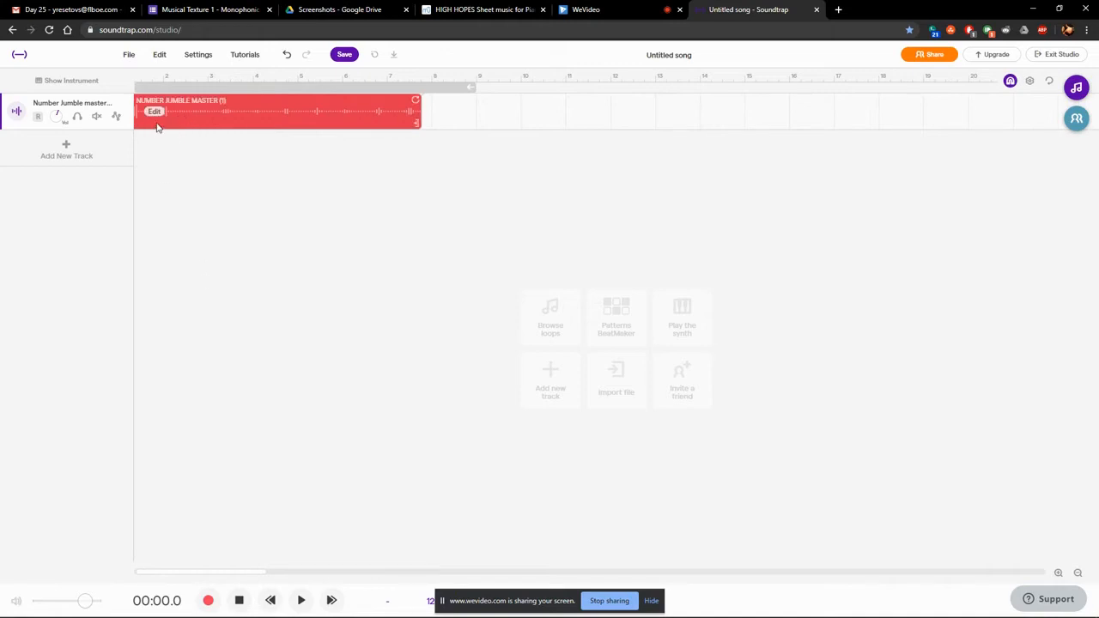
pyautogui.scroll(3, 157, 127)
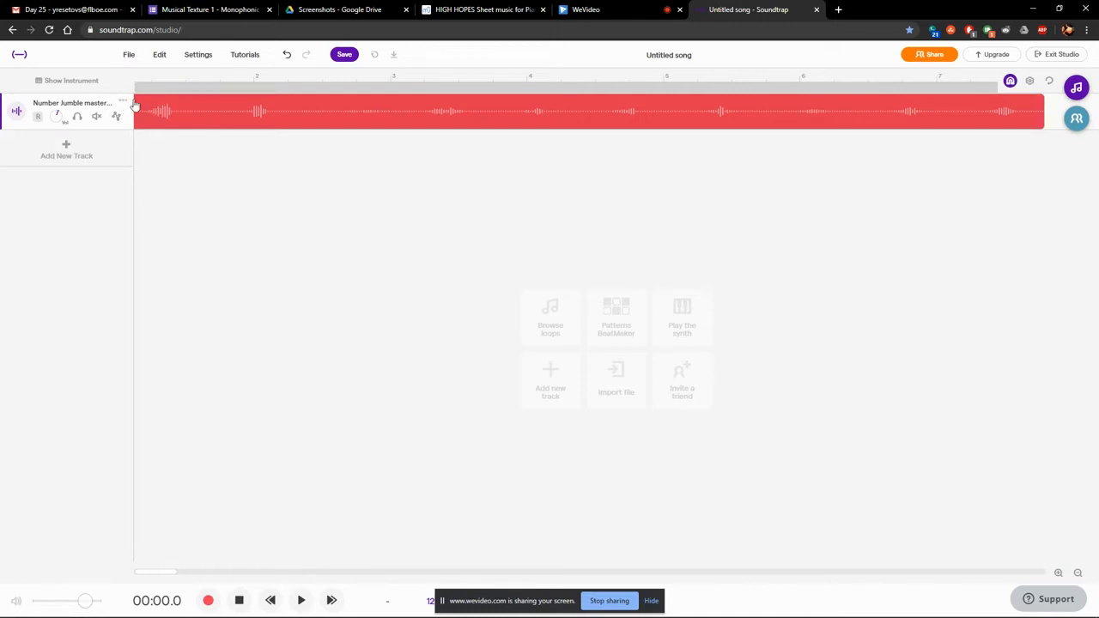
pyautogui.scroll(3, 167, 113)
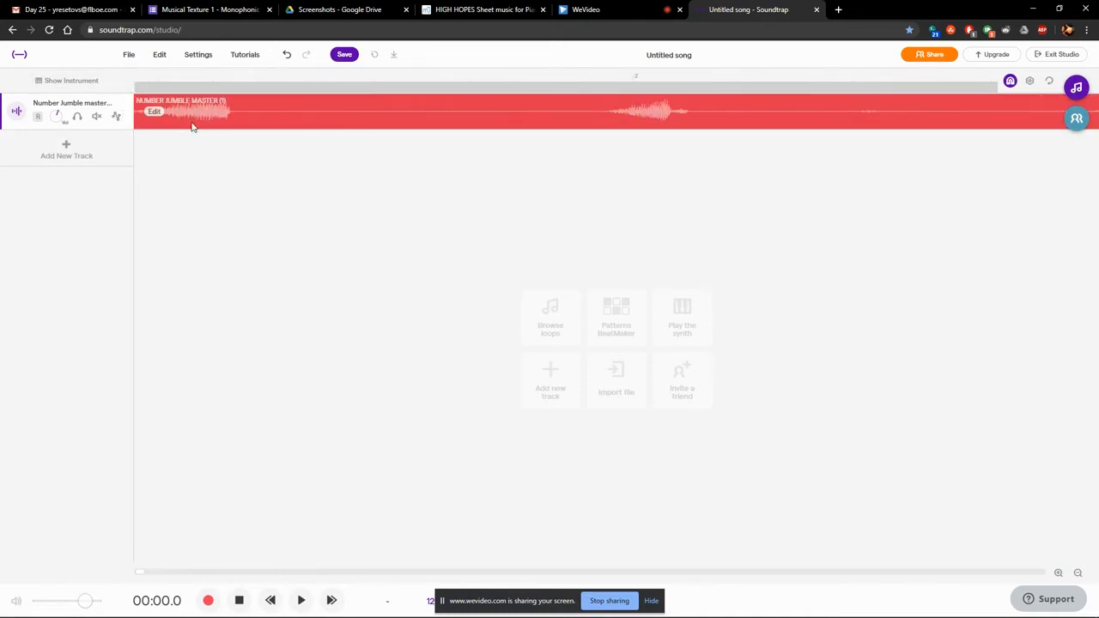
pyautogui.scroll(3, 193, 126)
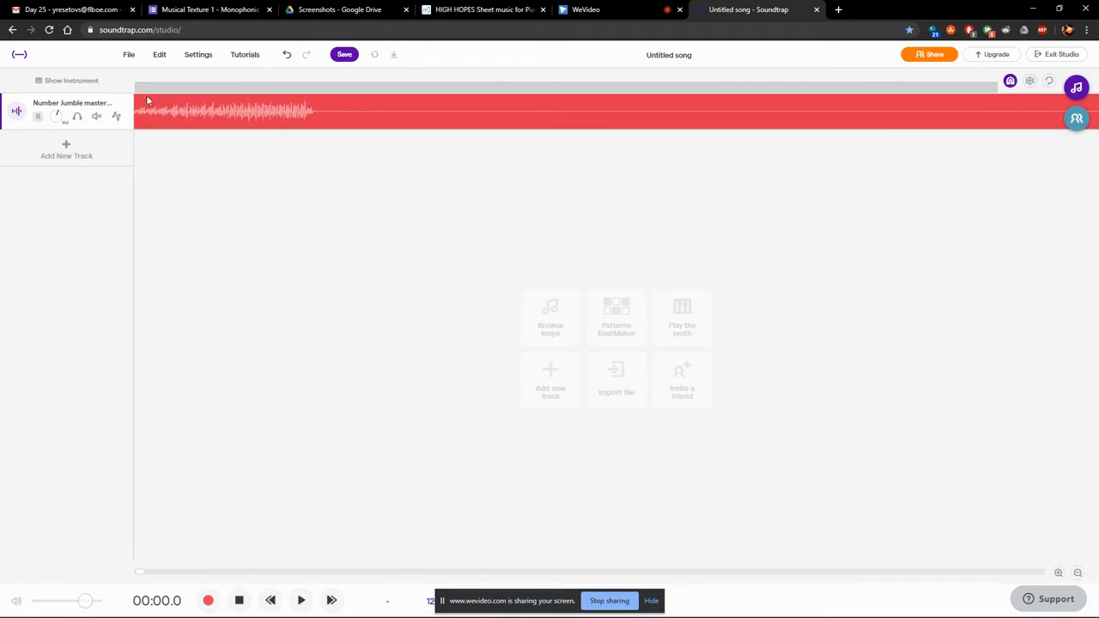
pyautogui.click(238, 118)
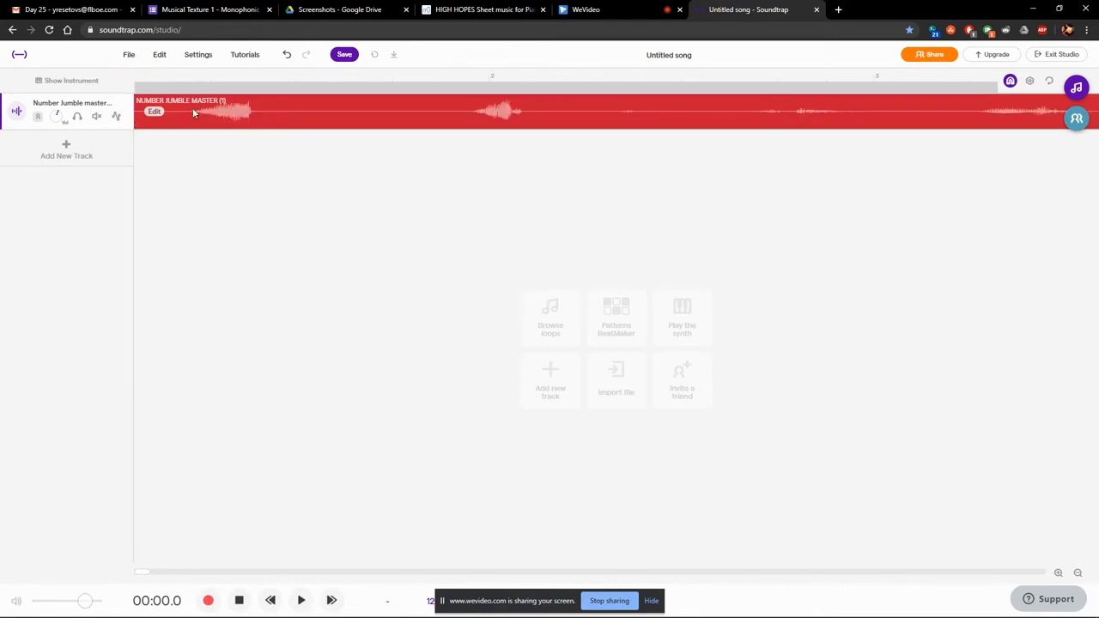
pyautogui.scroll(-5, 266, 153)
pyautogui.scroll(1, 266, 150)
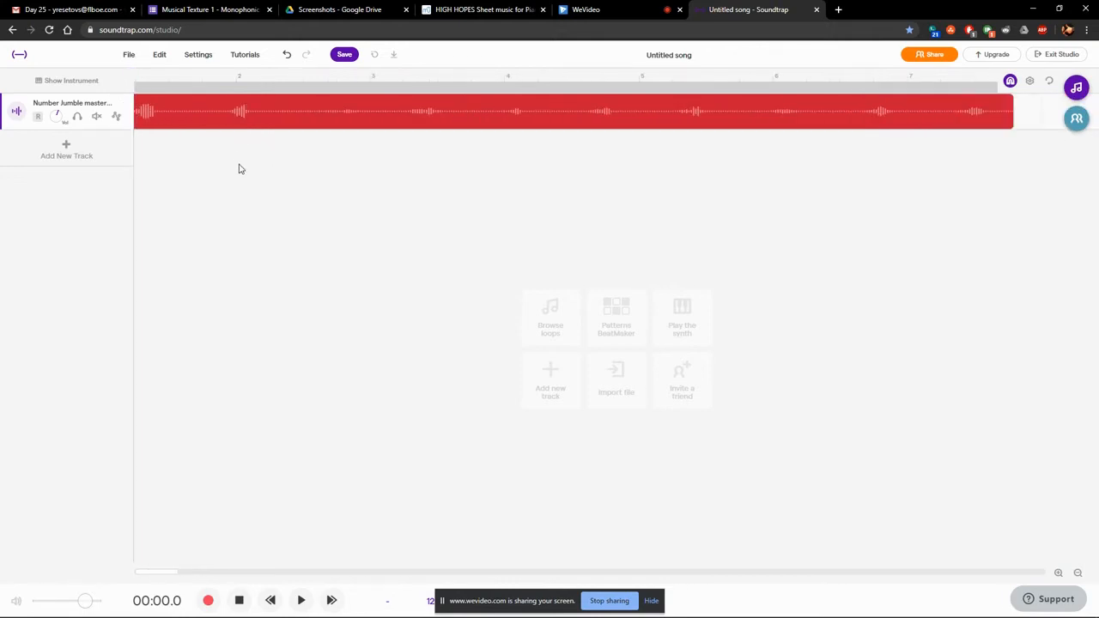
pyautogui.press('space')
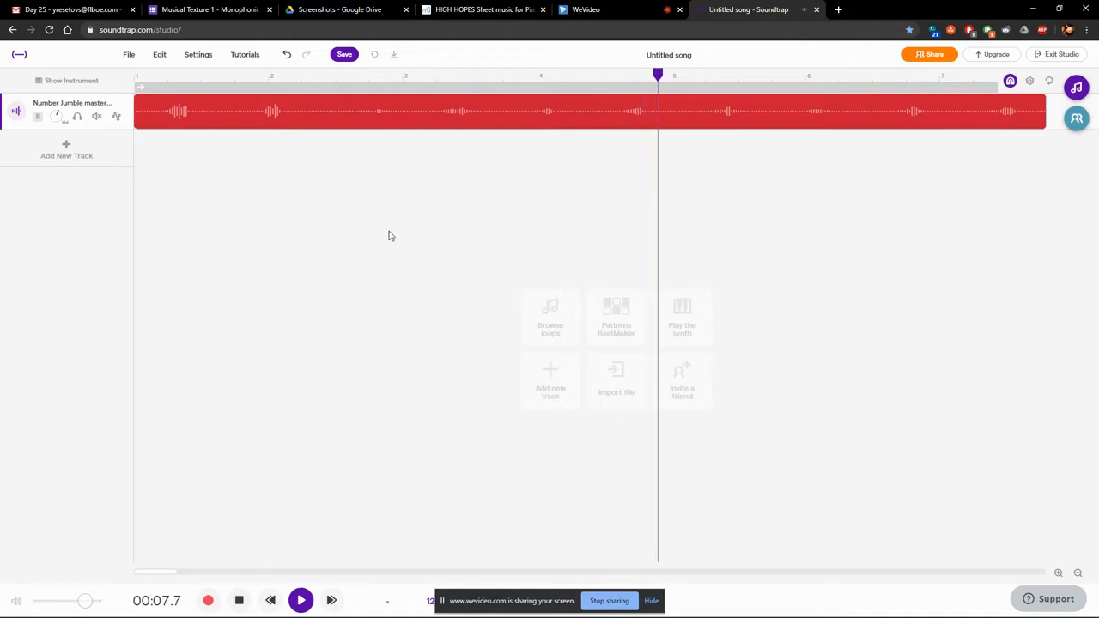
pyautogui.press('space')
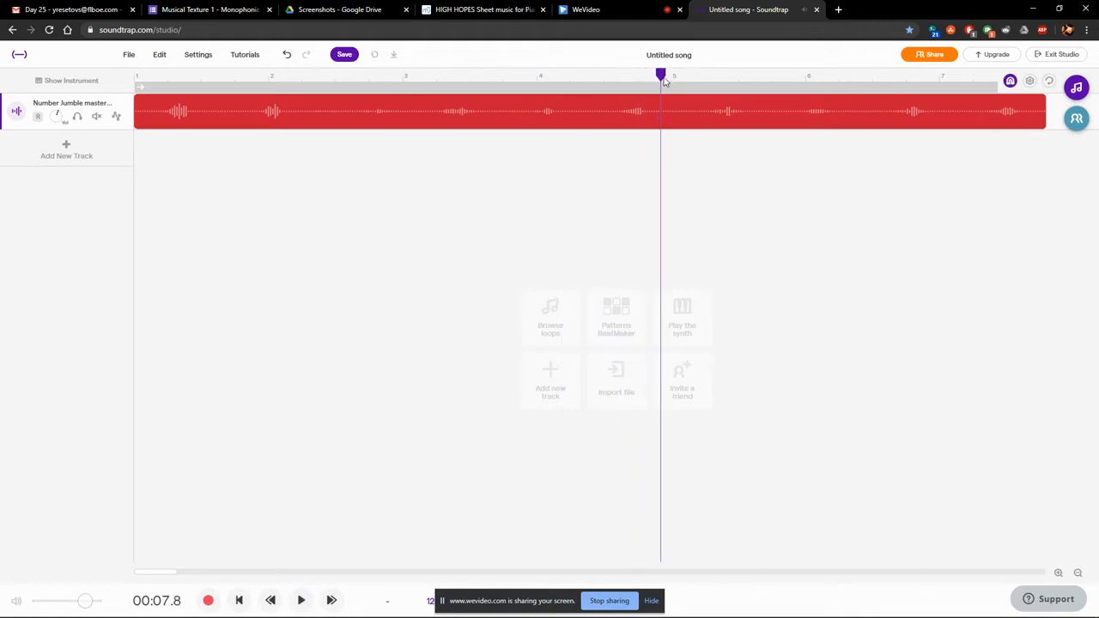
pyautogui.moveTo(664, 80); pyautogui.dragTo(130, 60)
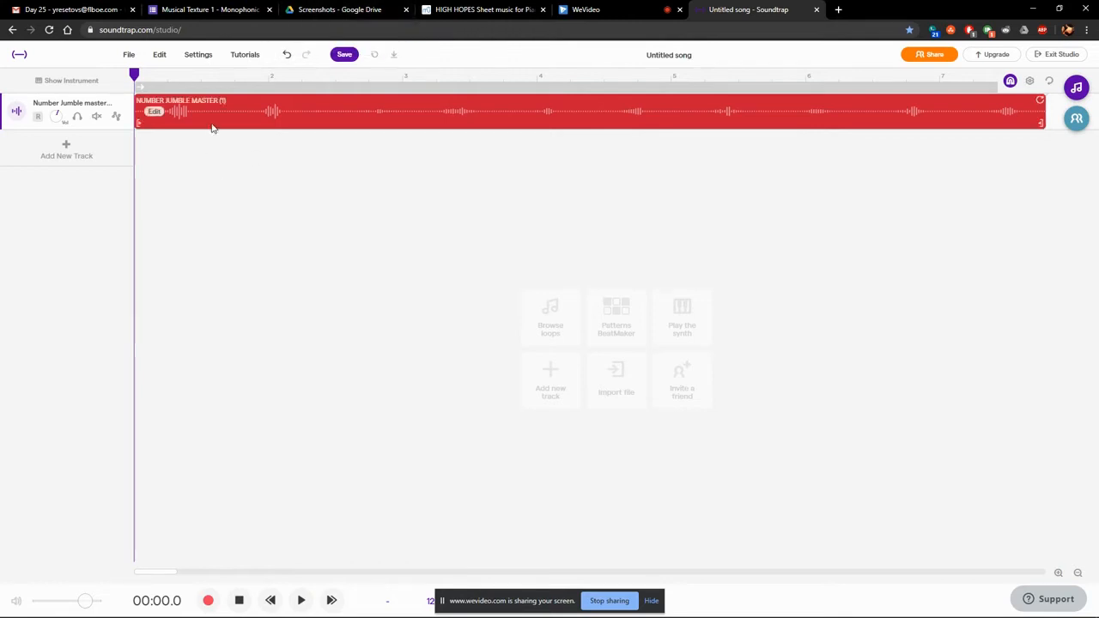
# Reverse the Number Jumble master region and play its opening seconds from the start of the timeline.
pyautogui.click(156, 114)
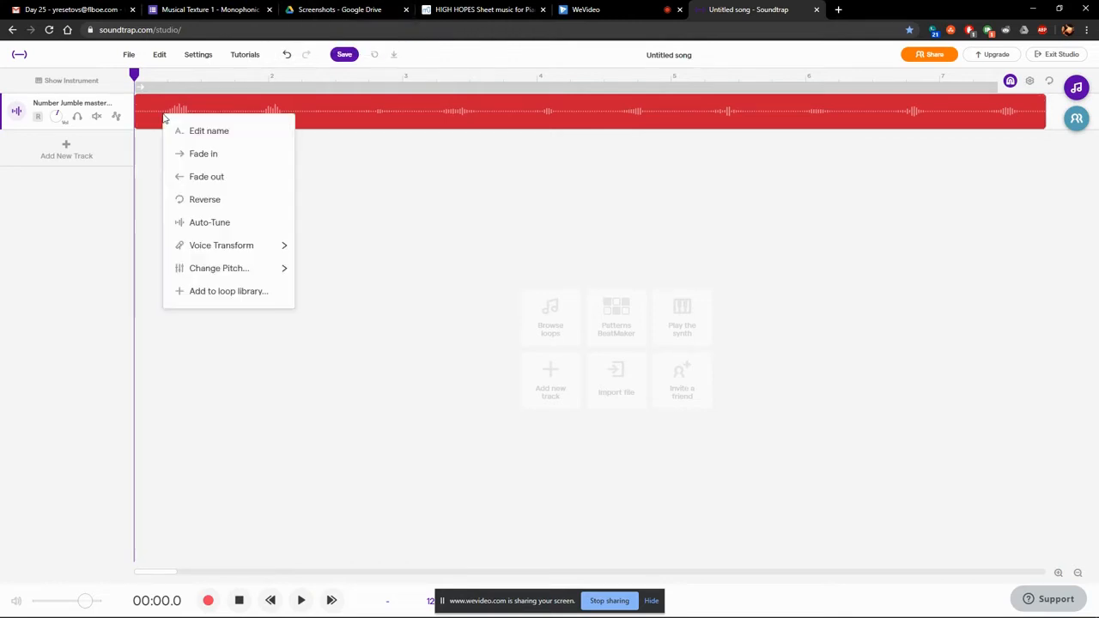
pyautogui.click(157, 113)
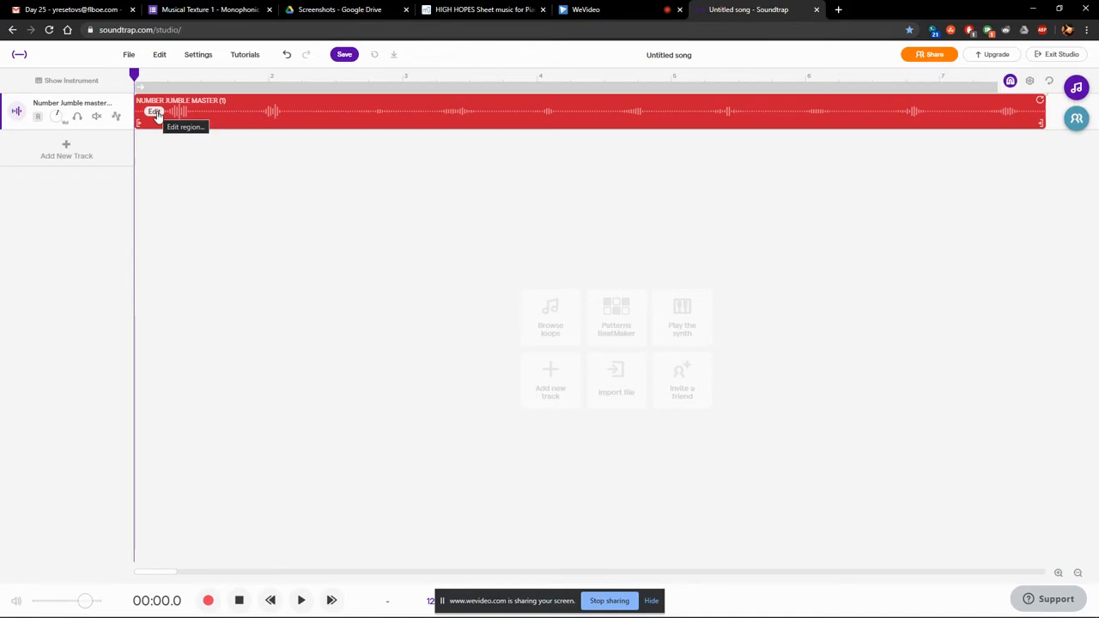
pyautogui.click(158, 113)
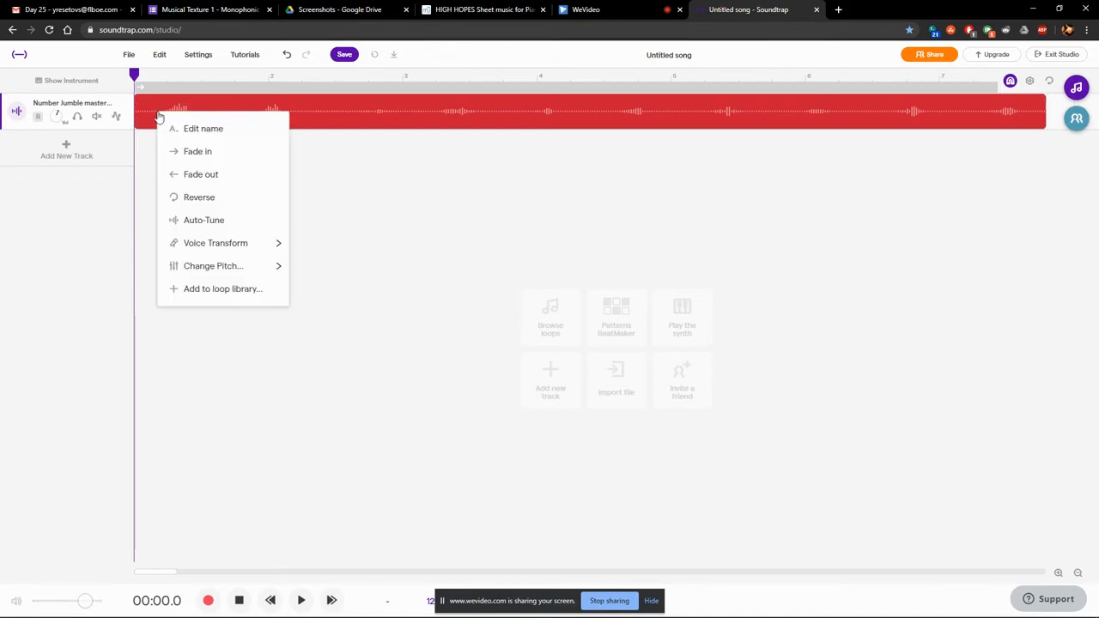
pyautogui.click(185, 203)
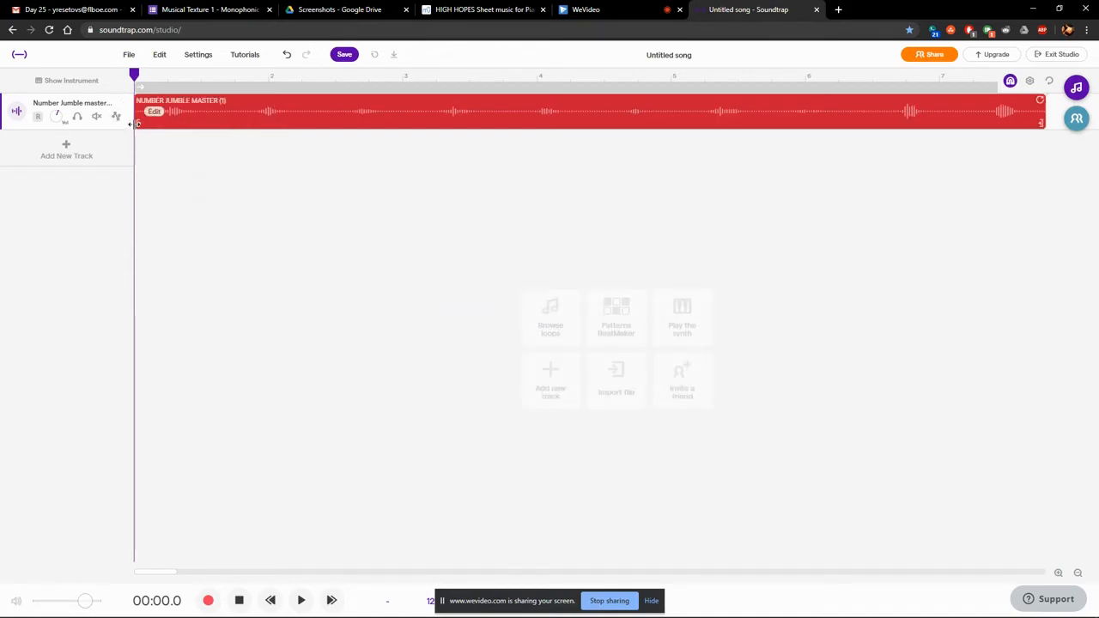
pyautogui.press('space')
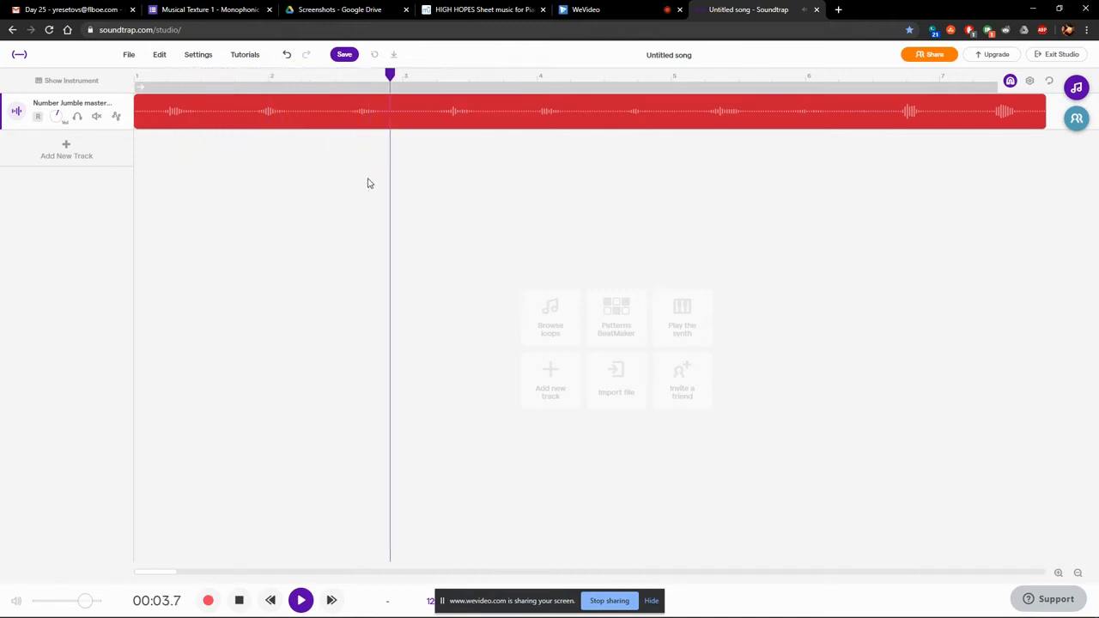
pyautogui.press('space')
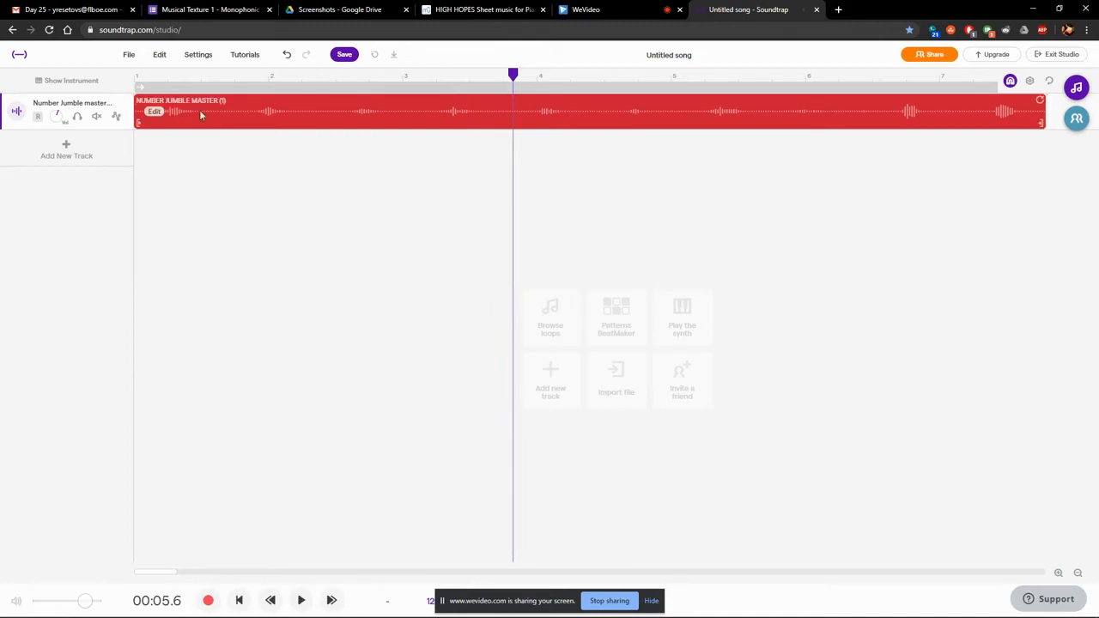
pyautogui.click(369, 84)
pyautogui.press('Return')
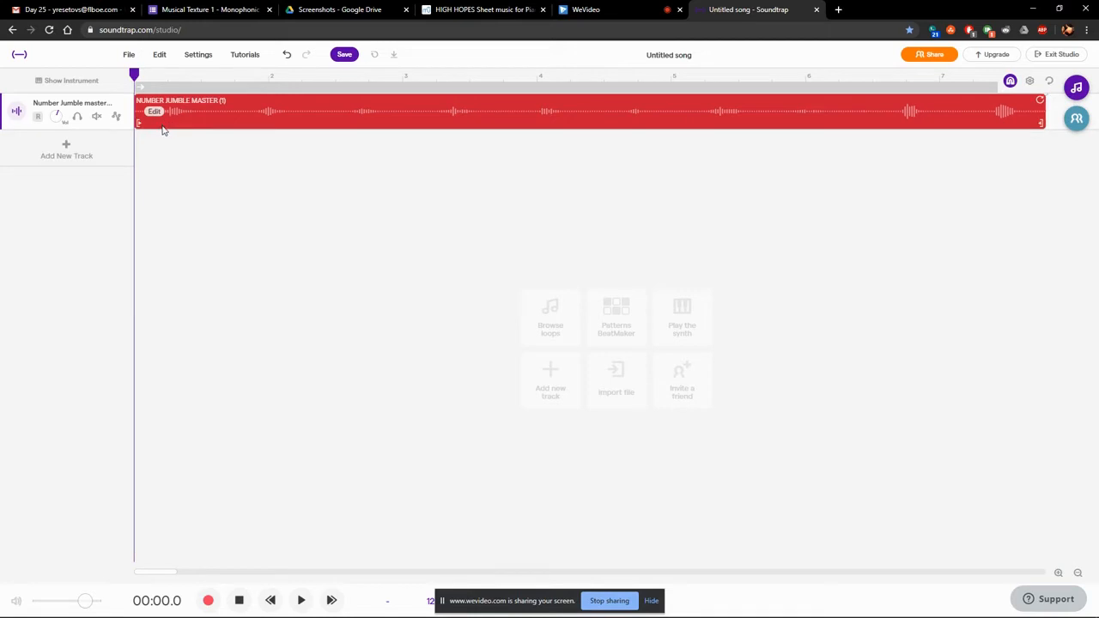
# With timeline snapping turned off, trim the silence before the reversed region's first sound and move the region back to the start.
pyautogui.scroll(3, 163, 124)
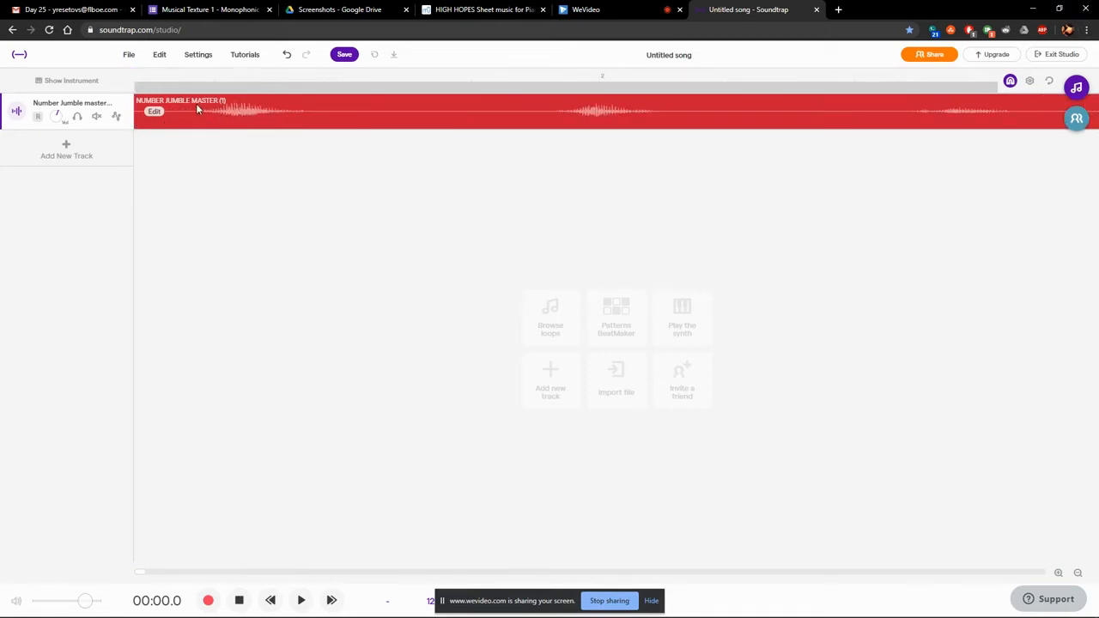
pyautogui.hscroll(-2, 150, 120)
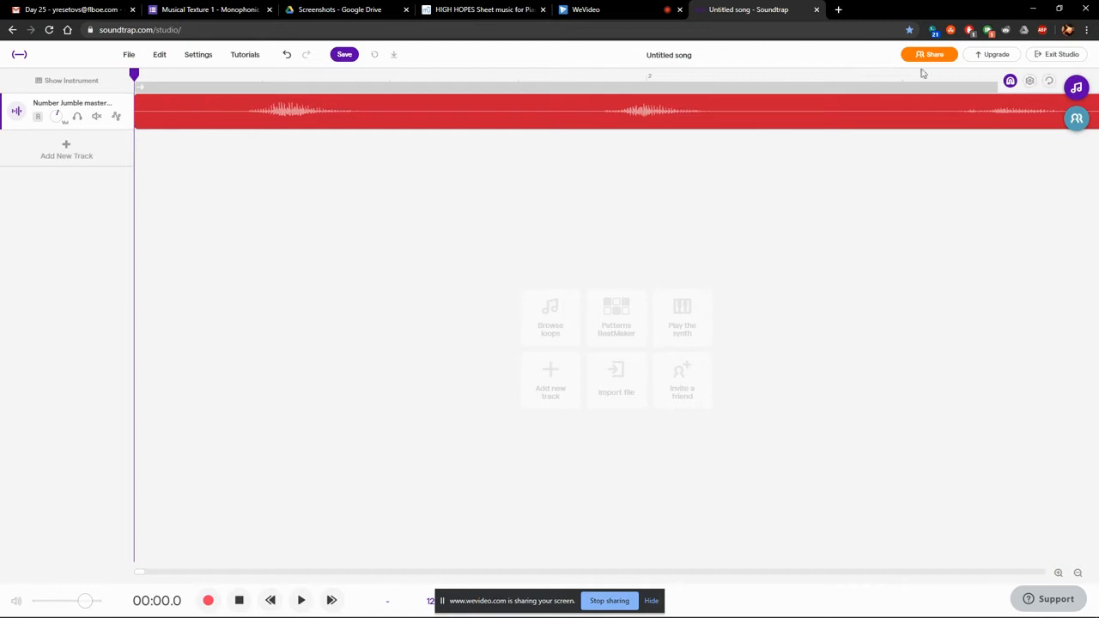
pyautogui.click(1013, 88)
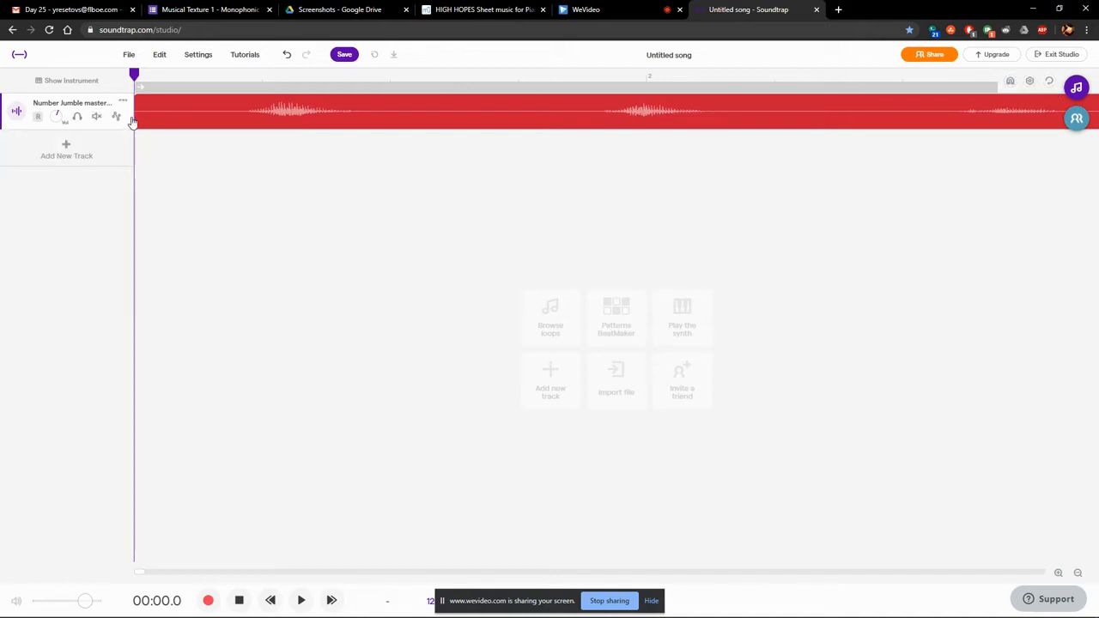
pyautogui.moveTo(136, 116); pyautogui.dragTo(250, 114)
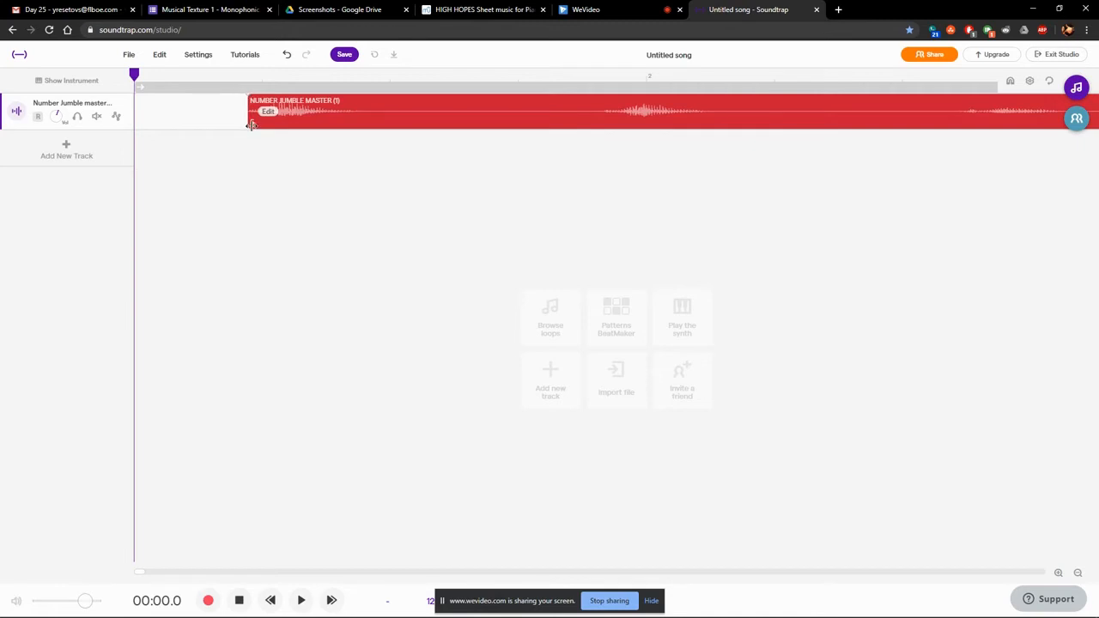
pyautogui.moveTo(370, 113); pyautogui.dragTo(137, 108)
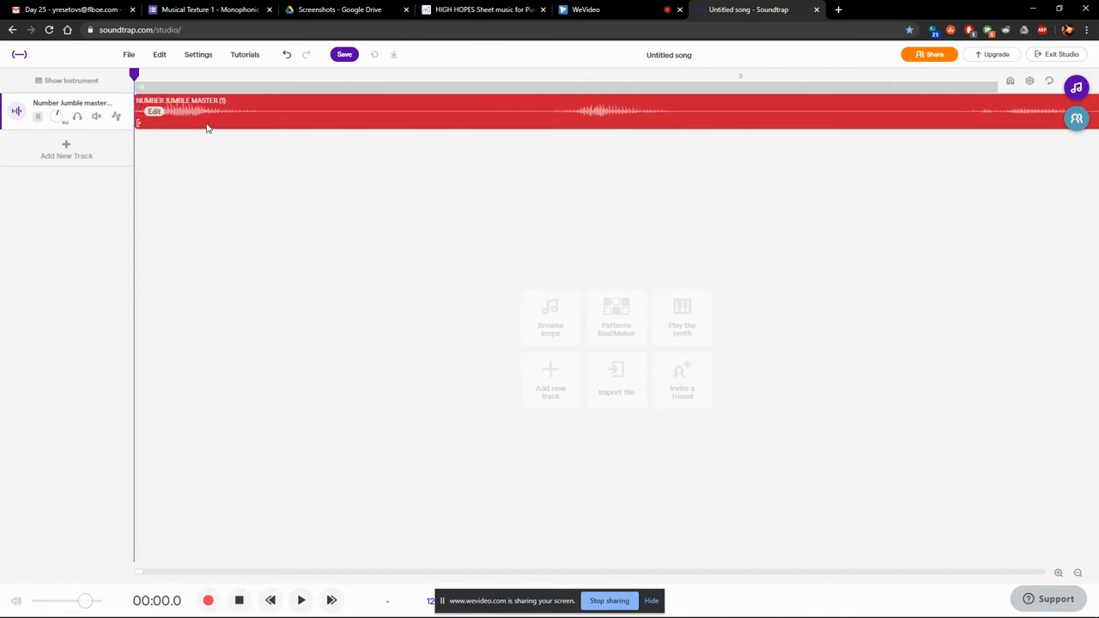
# Split the region after the first sound at 00:00.4 and trim the silence before the second sound.
pyautogui.moveTo(209, 125); pyautogui.dragTo(229, 126)
pyautogui.moveTo(160, 115)
pyautogui.mouseDown()
pyautogui.moveTo(77, 115)
pyautogui.moveTo(175, 115)
pyautogui.mouseUp()
pyautogui.moveTo(307, 129); pyautogui.dragTo(222, 129)
pyautogui.moveTo(135, 76); pyautogui.dragTo(255, 79)
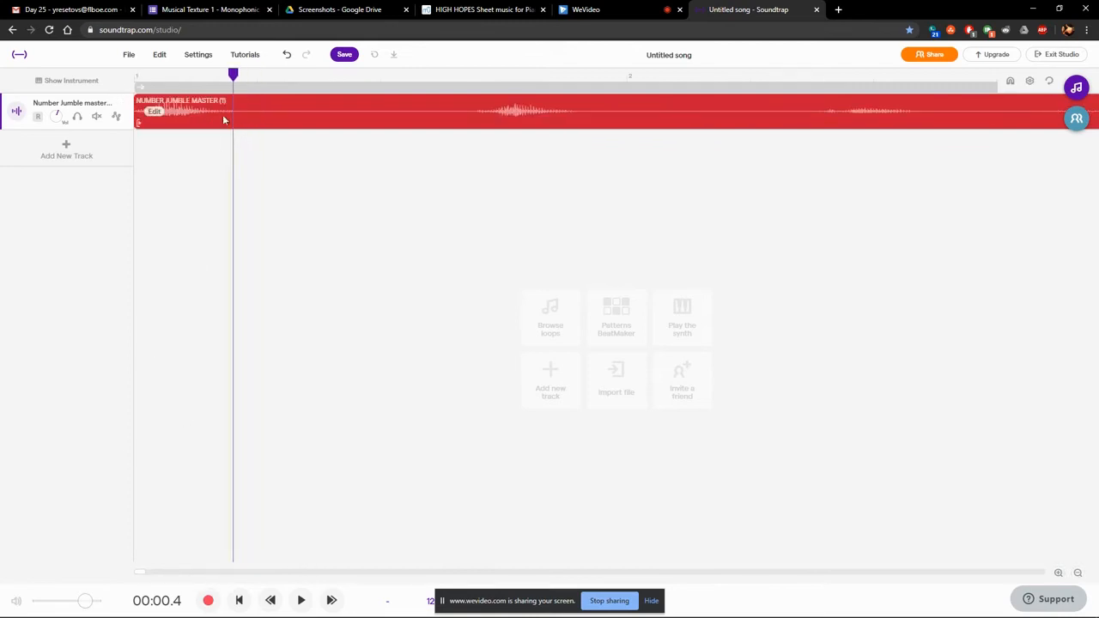
pyautogui.click(159, 55)
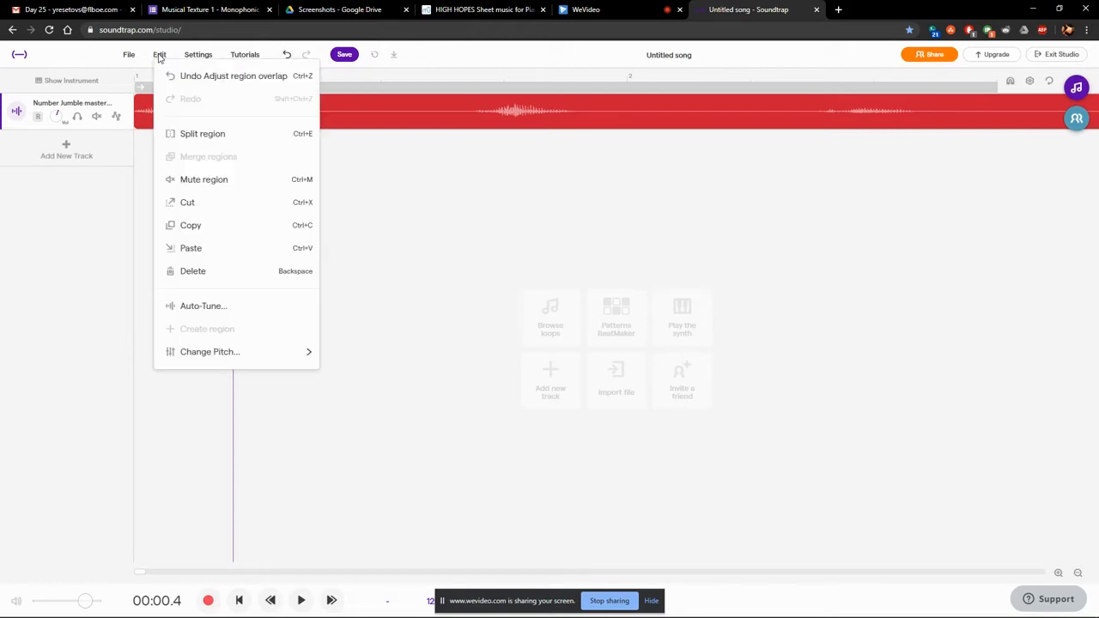
pyautogui.click(309, 137)
pyautogui.moveTo(235, 106)
pyautogui.moveTo(237, 105); pyautogui.dragTo(477, 117)
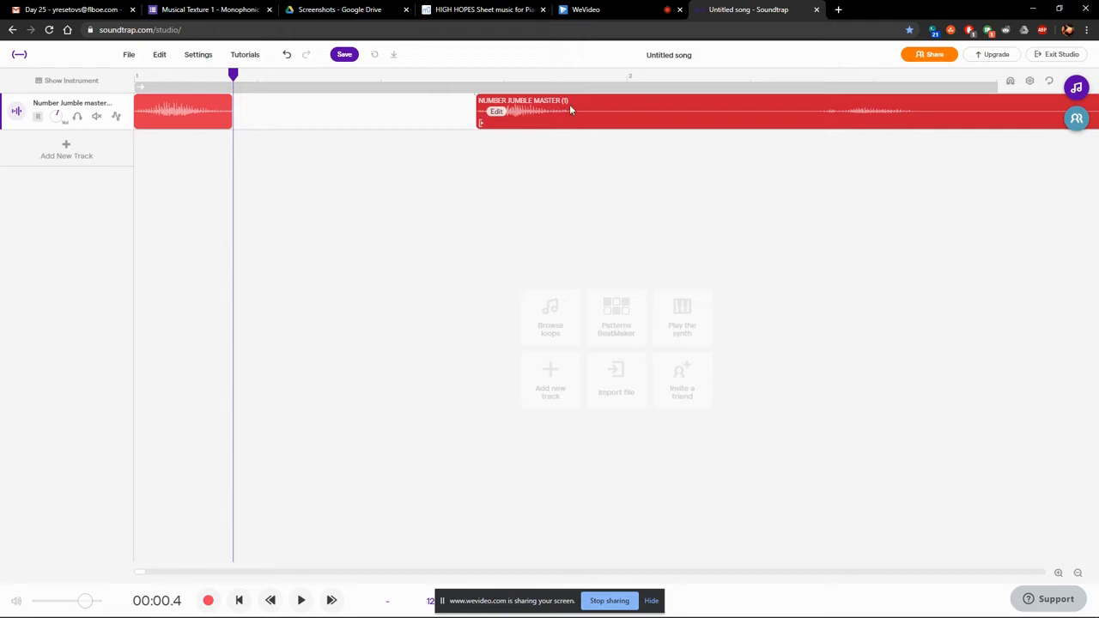
# Split off the second sound at 00:01.7 and move its clip earlier, closer to the first clip.
pyautogui.moveTo(234, 76); pyautogui.dragTo(572, 75)
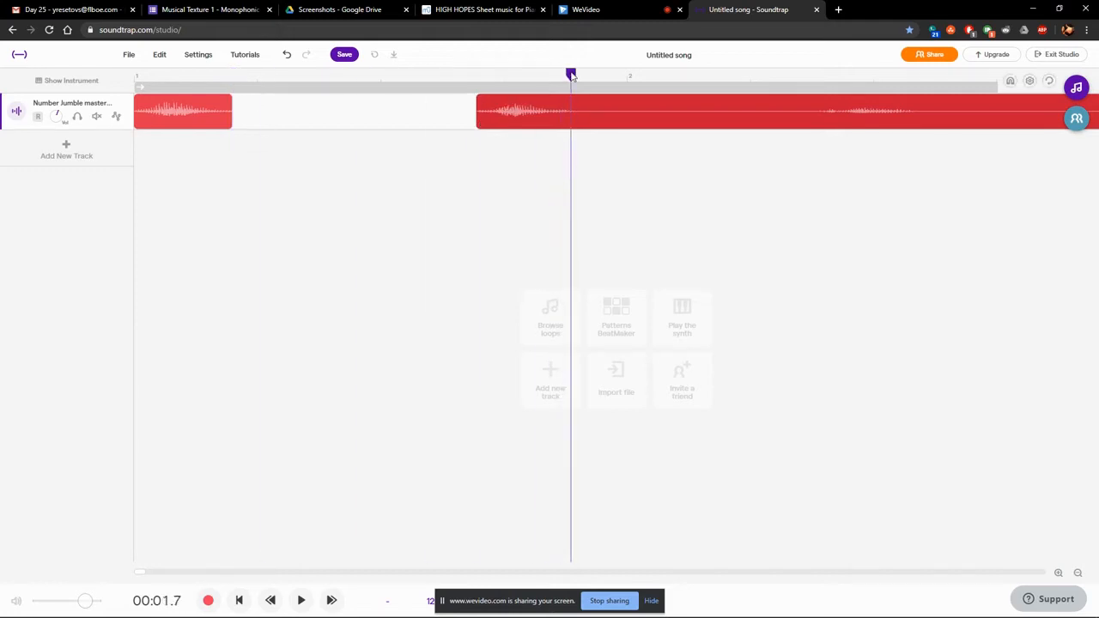
pyautogui.click(569, 128)
pyautogui.moveTo(550, 128); pyautogui.dragTo(390, 138)
# Trim the silence before the third sound and move the remaining region earlier, just after the second clip.
pyautogui.moveTo(681, 103); pyautogui.dragTo(559, 123)
pyautogui.moveTo(446, 123); pyautogui.dragTo(696, 123)
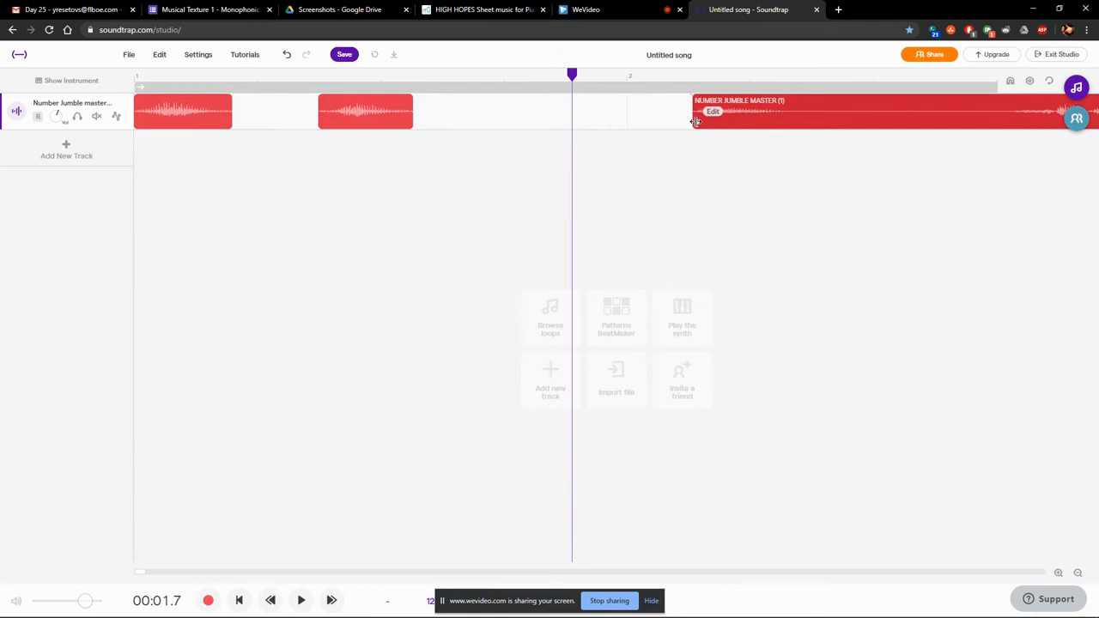
pyautogui.moveTo(818, 123); pyautogui.dragTo(574, 129)
# Split the remaining region after the third sound at 00:01.6 and trim the silence before the fourth sound.
pyautogui.moveTo(571, 74); pyautogui.dragTo(542, 77)
pyautogui.click(546, 115)
pyautogui.moveTo(545, 118); pyautogui.dragTo(623, 120)
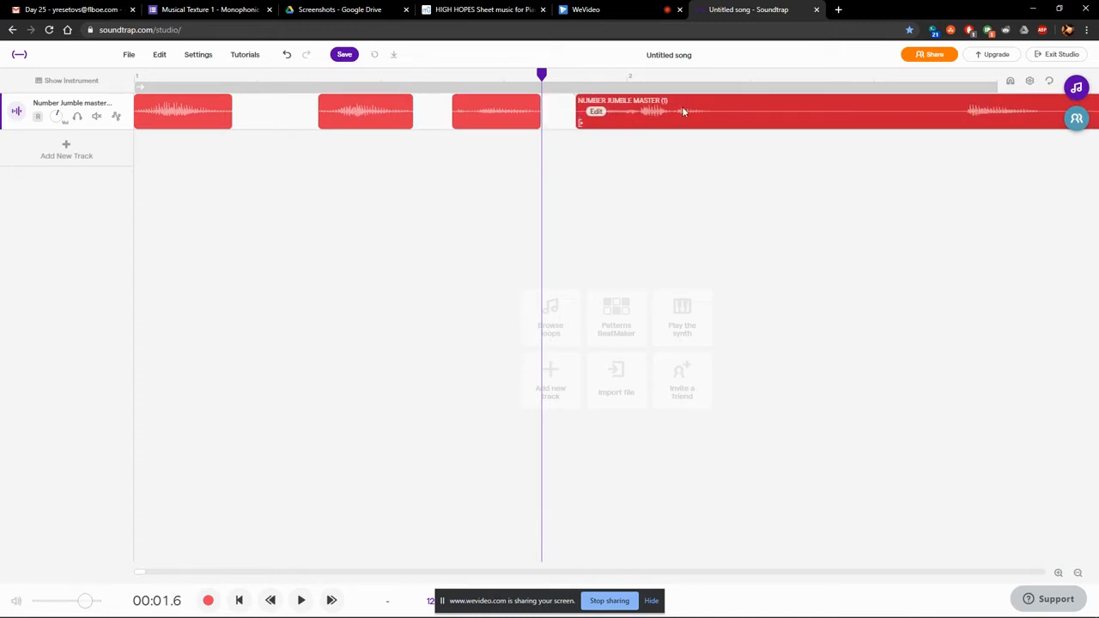
# Play the beginning of the remaining region from 00:01.8 in short bursts to find where the fourth sound ends.
pyautogui.moveTo(542, 74); pyautogui.dragTo(597, 83)
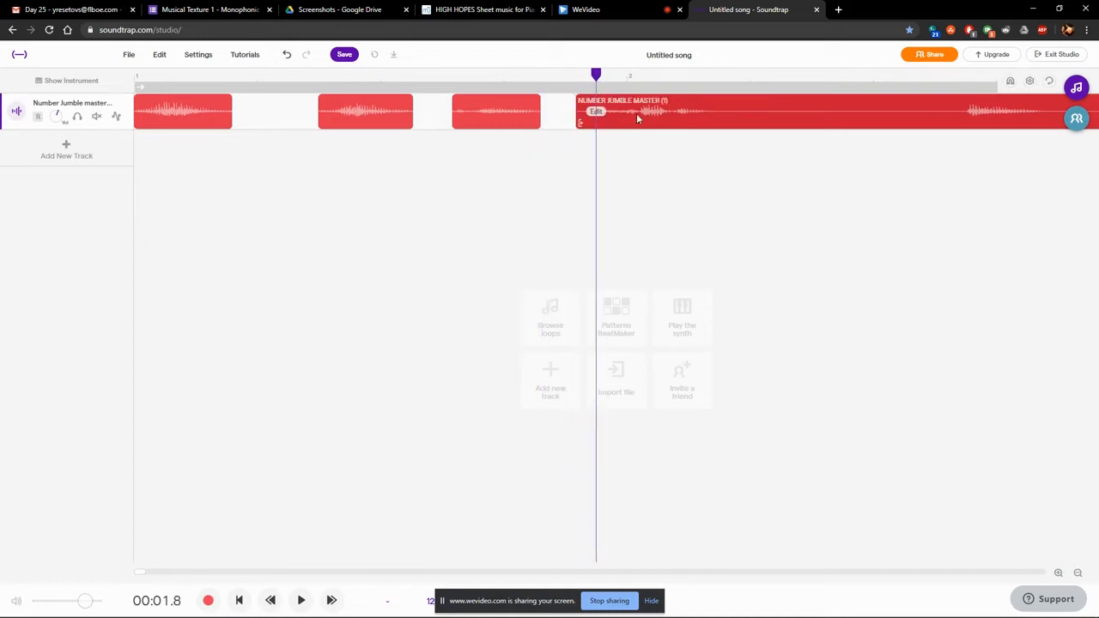
pyautogui.press('space')
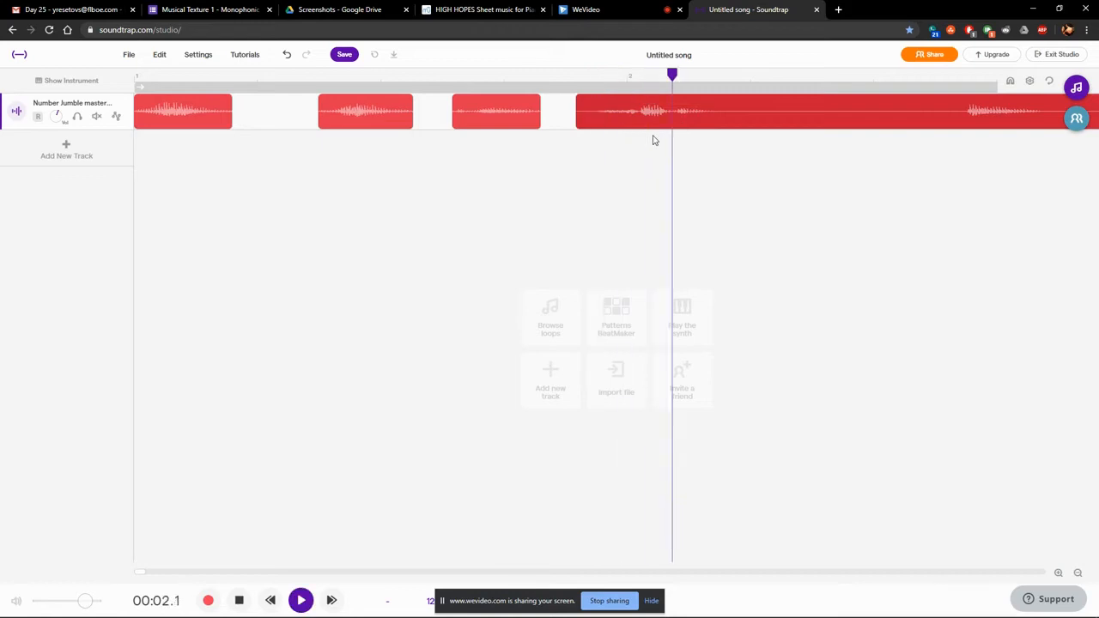
pyautogui.press('space')
pyautogui.press('space')
pyautogui.press('space')
pyautogui.press('space')
pyautogui.press('space')
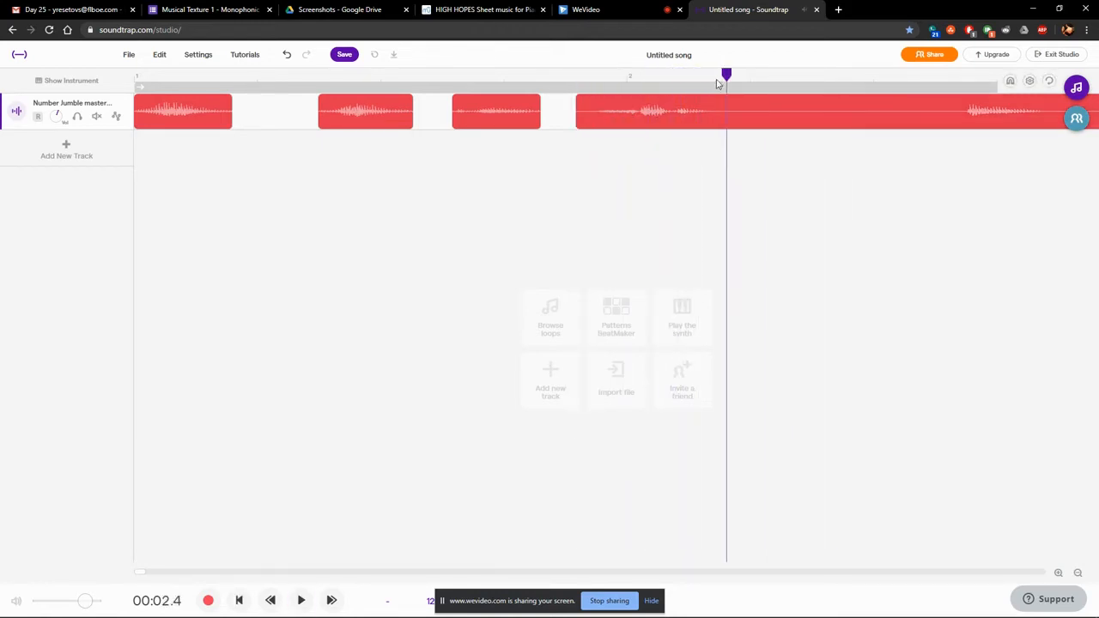
# Trim the remaining silence before the fourth sound and play it to find where the sound ends.
pyautogui.moveTo(726, 77)
pyautogui.mouseDown()
pyautogui.moveTo(544, 86)
pyautogui.moveTo(712, 90)
pyautogui.mouseUp()
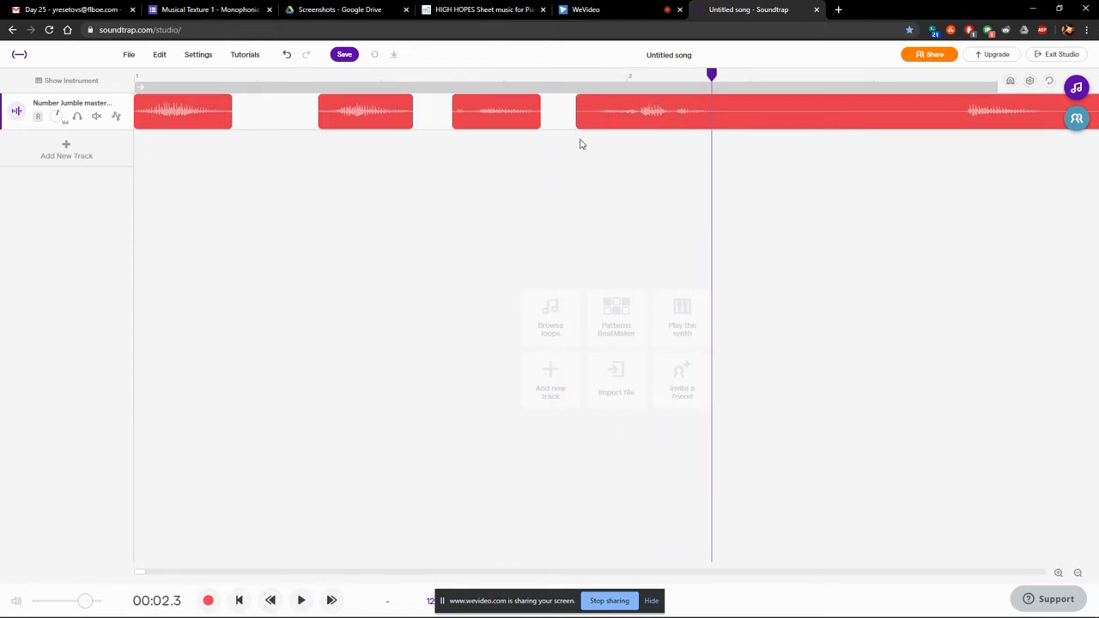
pyautogui.moveTo(576, 120); pyautogui.dragTo(598, 122)
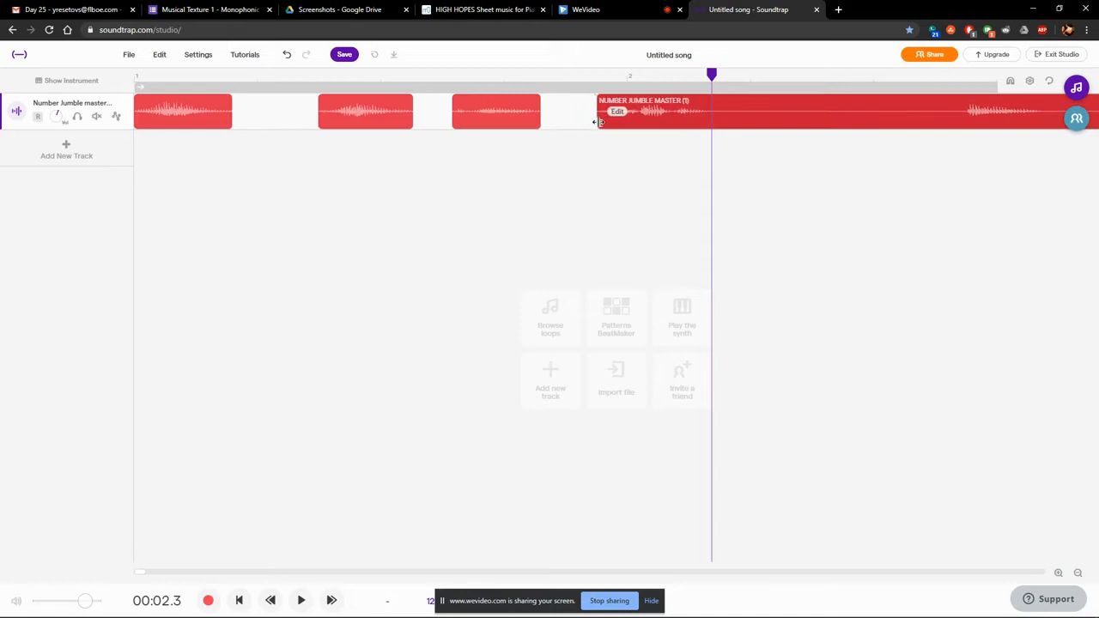
pyautogui.click(589, 111)
pyautogui.press('space')
pyautogui.press('space')
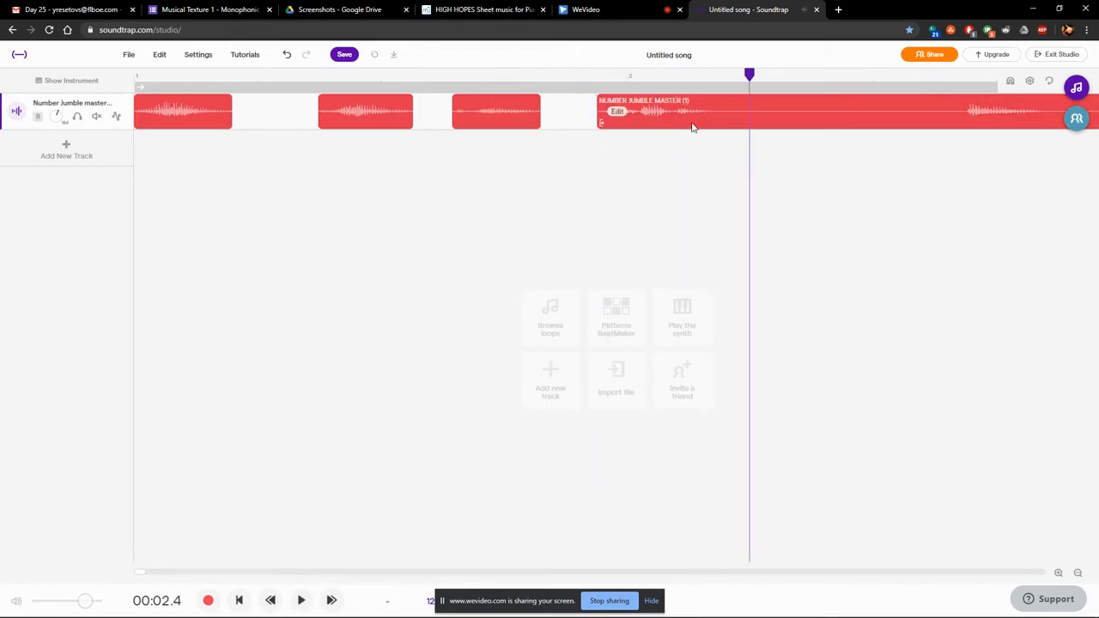
# Split off the fourth sound at 00:02.3, then close the gap before its clip and trim the silence before the fifth sound.
pyautogui.click(725, 86)
pyautogui.moveTo(750, 75); pyautogui.dragTo(710, 84)
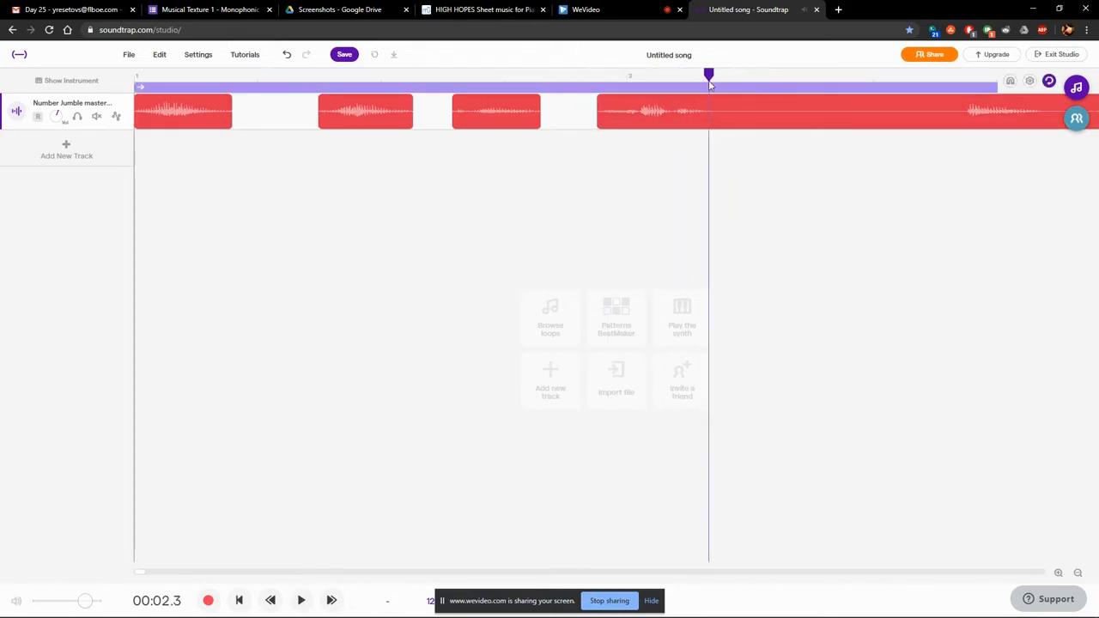
pyautogui.click(701, 103)
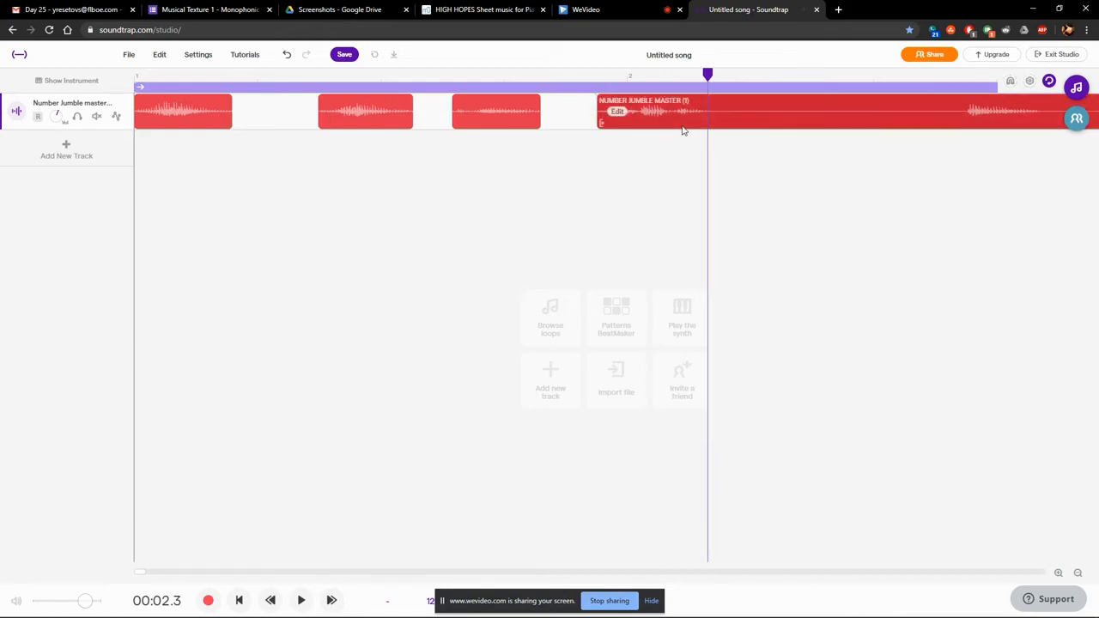
pyautogui.hotkey('ctrl', 'e')
pyautogui.moveTo(698, 122)
pyautogui.mouseDown()
pyautogui.moveTo(652, 128)
pyautogui.moveTo(972, 114)
pyautogui.moveTo(719, 123)
pyautogui.mouseUp()
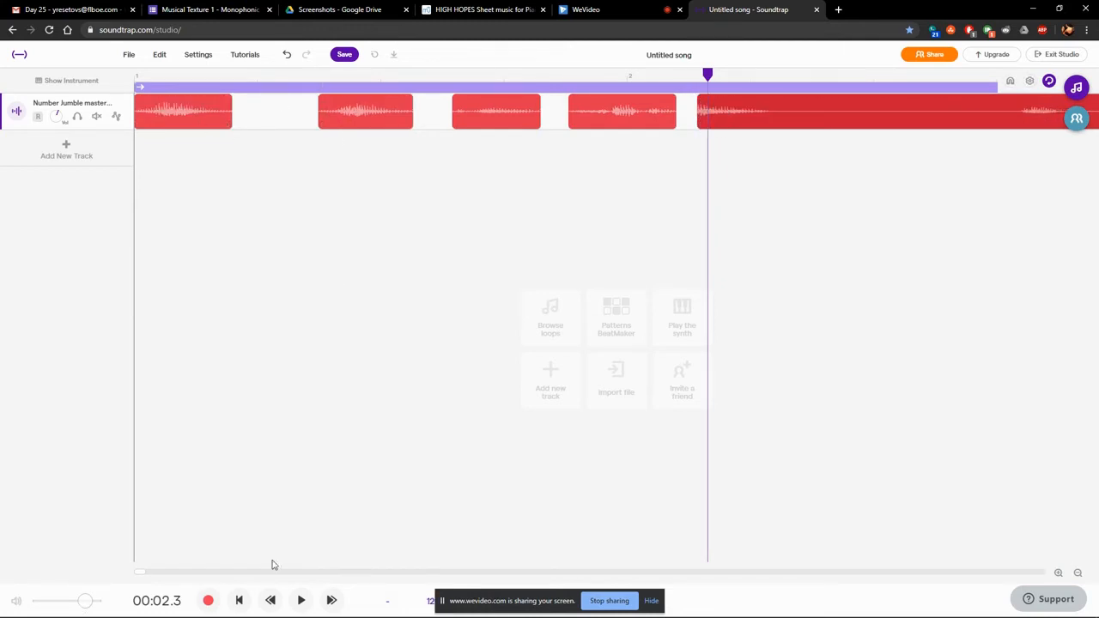
# Rename the first clip on the track as 9.
pyautogui.rightClick(154, 117)
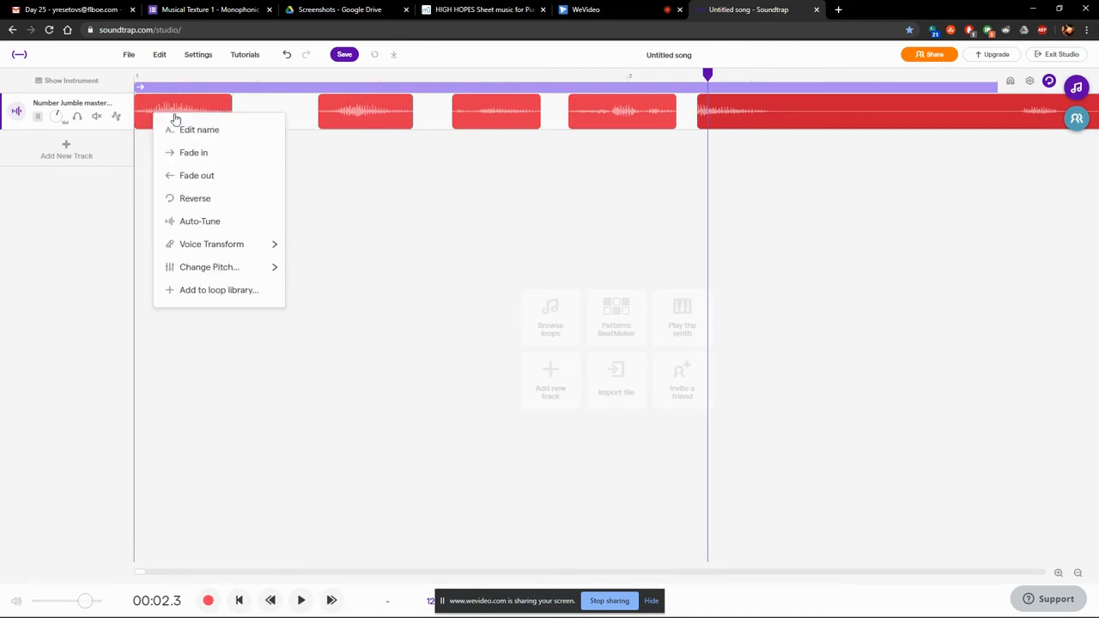
pyautogui.click(155, 104)
pyautogui.rightClick(150, 116)
pyautogui.click(177, 127)
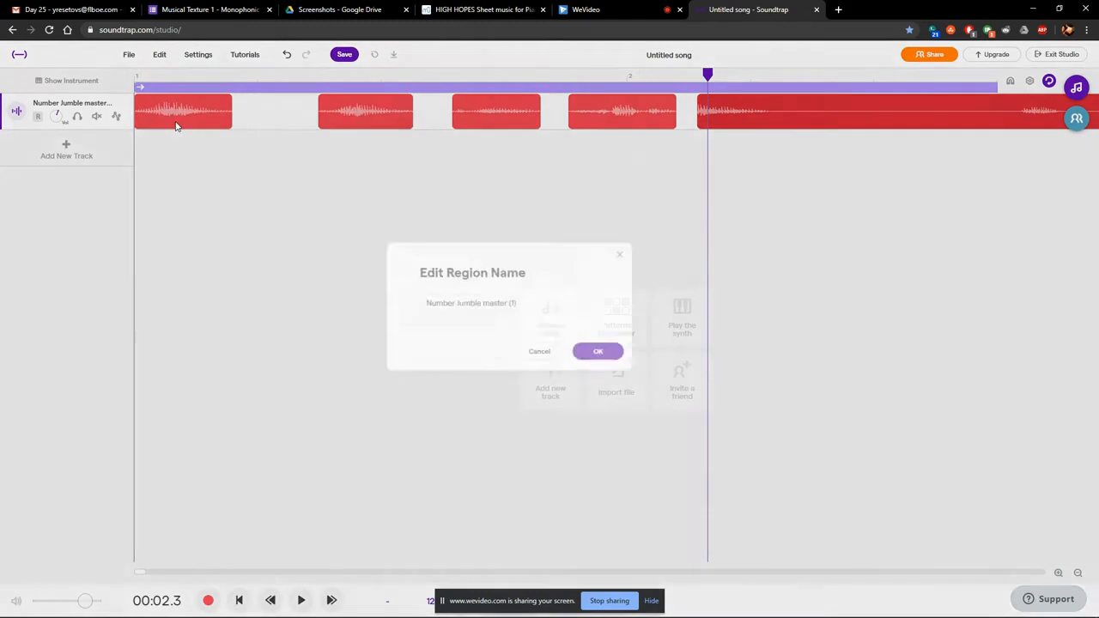
pyautogui.click(584, 328)
pyautogui.hotkey('ctrl', 'a')
pyautogui.write('9')
pyautogui.click(637, 378)
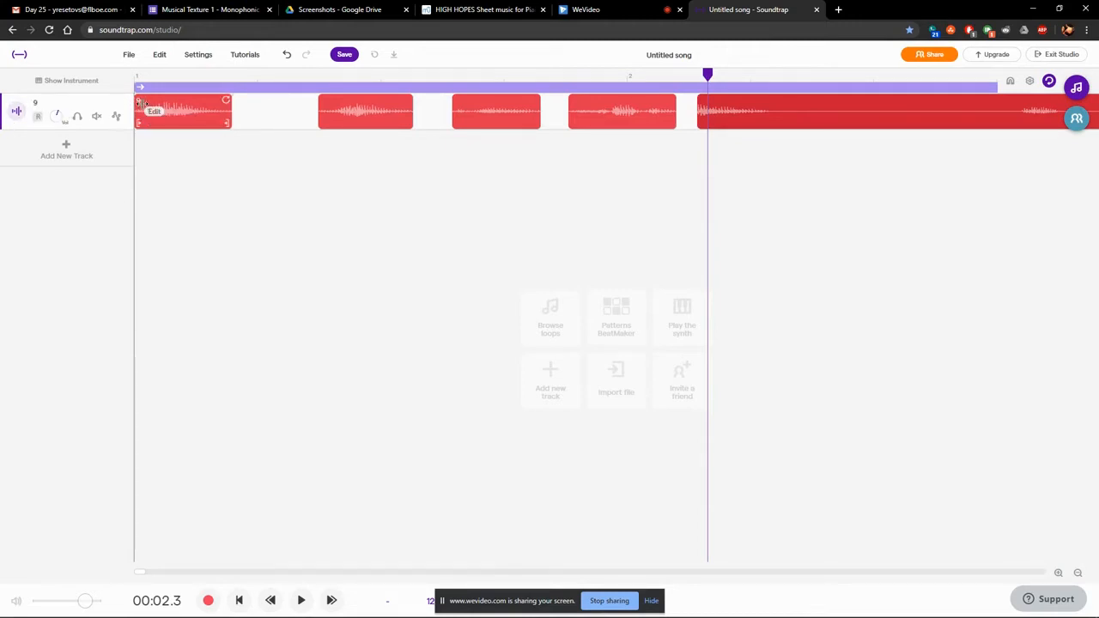
# Rename the second clip on the track as 1.
pyautogui.rightClick(338, 114)
pyautogui.click(349, 126)
pyautogui.hotkey('ctrl', 'a')
pyautogui.write('1')
pyautogui.click(623, 371)
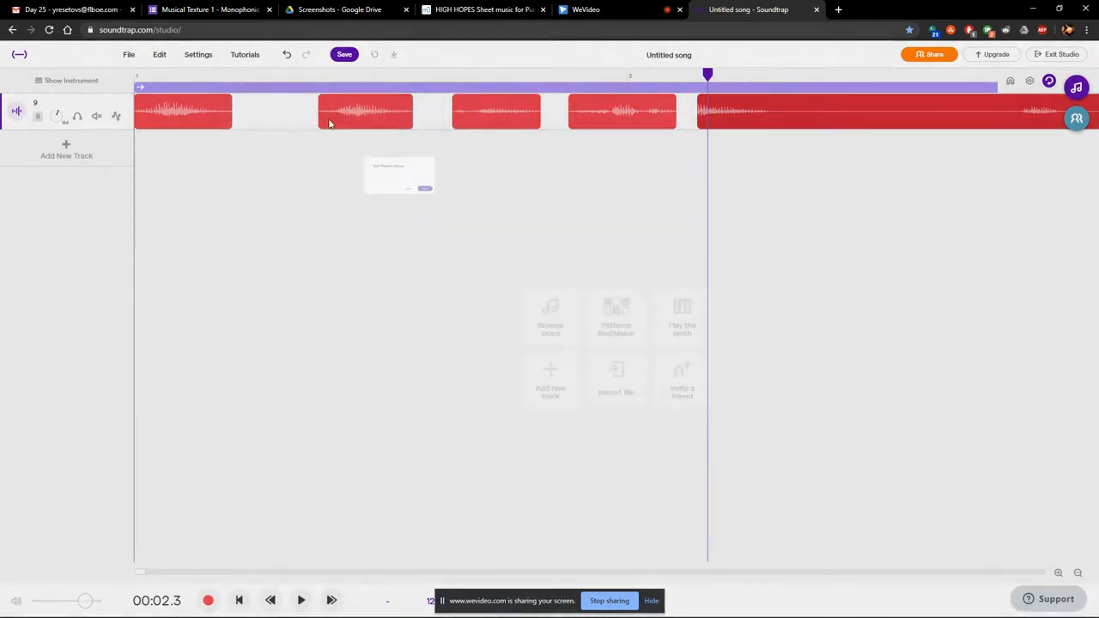
# Play the audio through the third clip to identify its number and rename that clip as 3.
pyautogui.click(302, 117)
pyautogui.press('space')
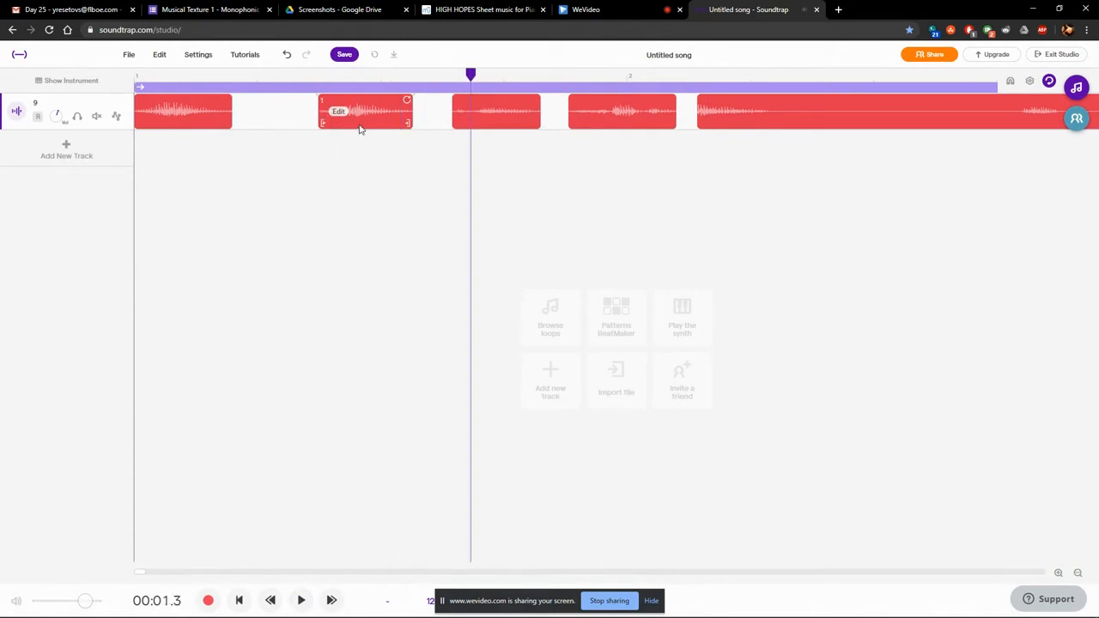
pyautogui.press('space')
pyautogui.rightClick(472, 115)
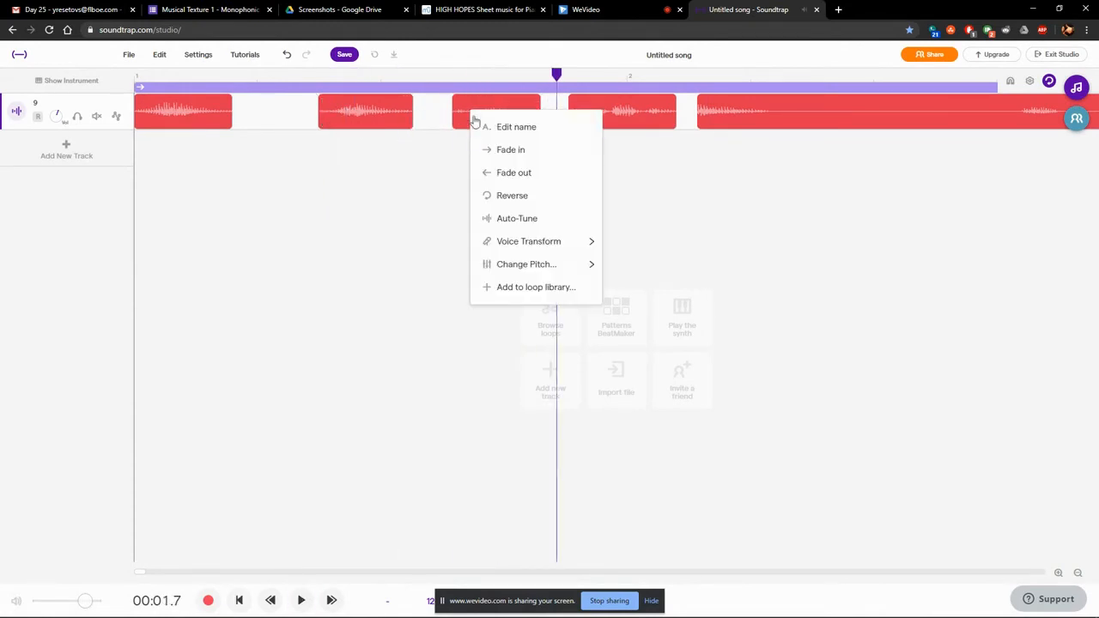
pyautogui.click(483, 127)
pyautogui.tripleClick(585, 331)
pyautogui.write('3')
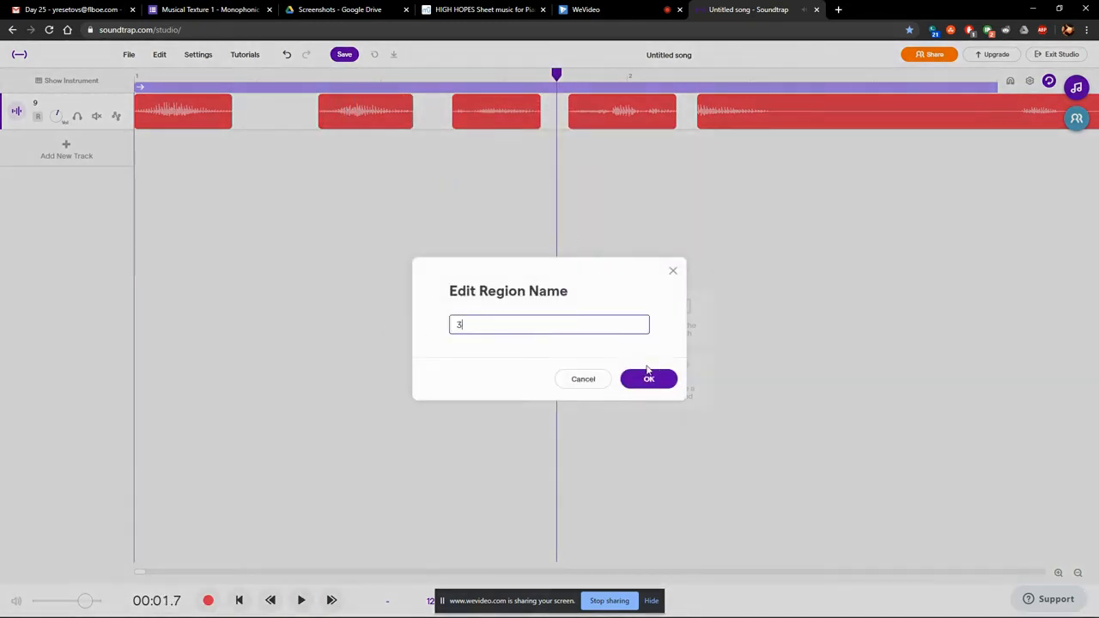
pyautogui.click(649, 378)
# Play the fourth clip to identify its number and rename that clip as 4.
pyautogui.rightClick(573, 112)
pyautogui.press('Escape')
pyautogui.press('space')
pyautogui.press('space')
pyautogui.rightClick(585, 121)
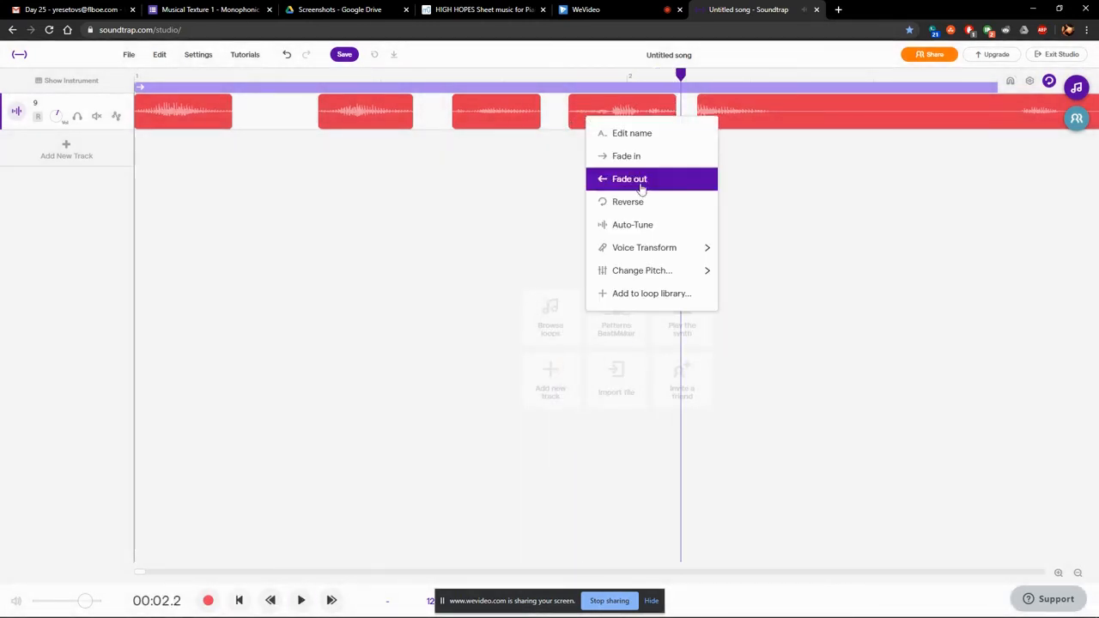
pyautogui.click(633, 146)
pyautogui.moveTo(570, 321); pyautogui.dragTo(432, 325)
pyautogui.write('4')
pyautogui.click(642, 379)
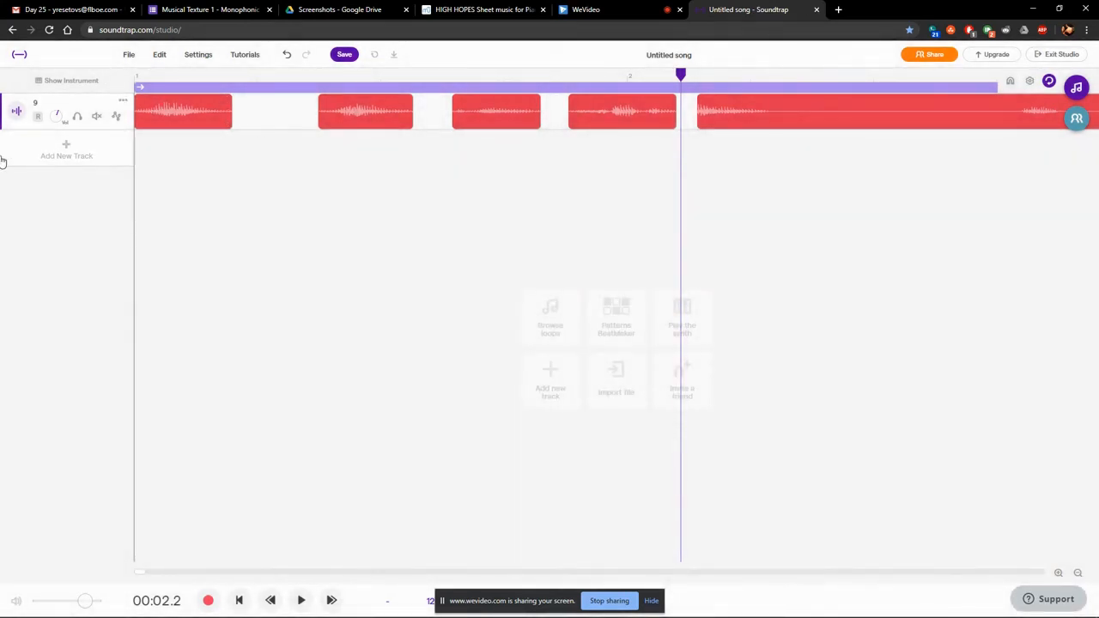
# Duplicate the audio track with all its clips.
pyautogui.rightClick(123, 103)
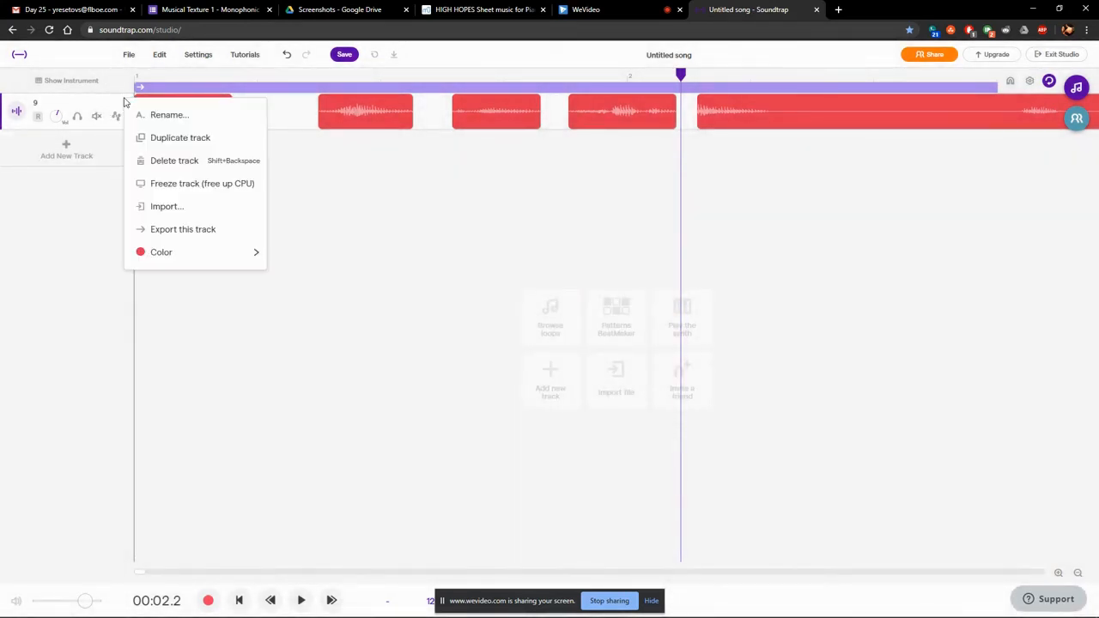
pyautogui.click(150, 140)
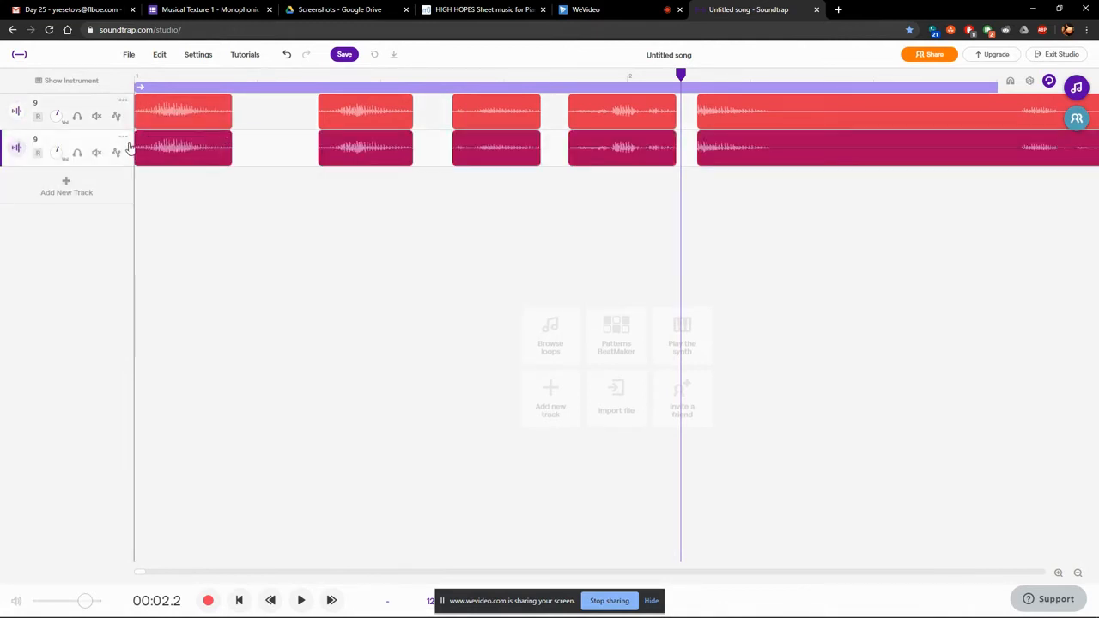
pyautogui.click(248, 156)
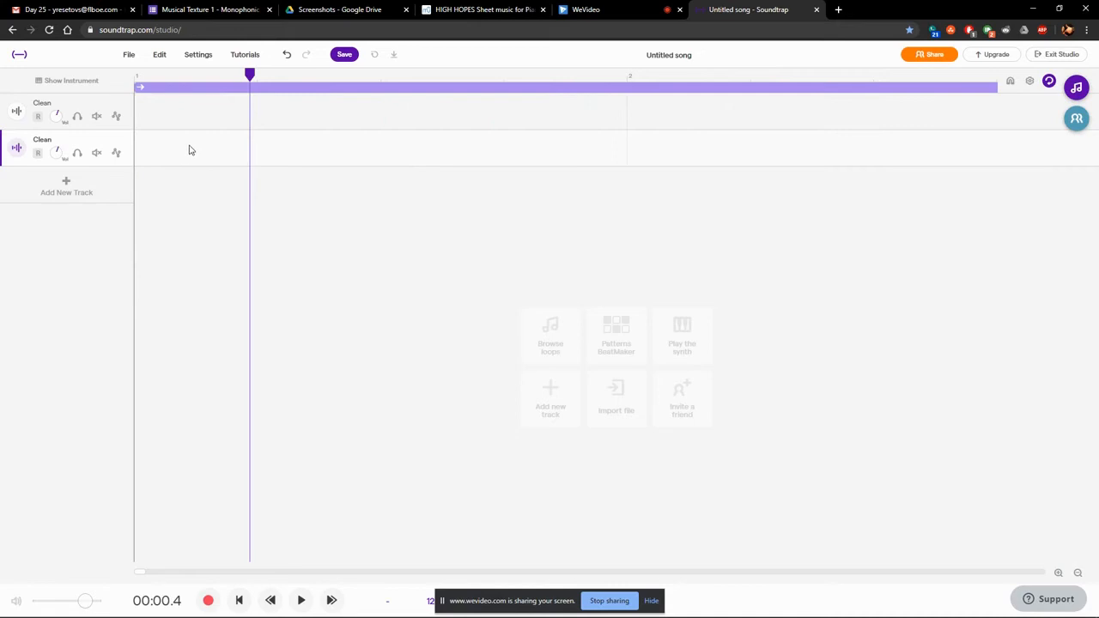
pyautogui.hotkey('ctrl', 'z')
pyautogui.click(255, 155)
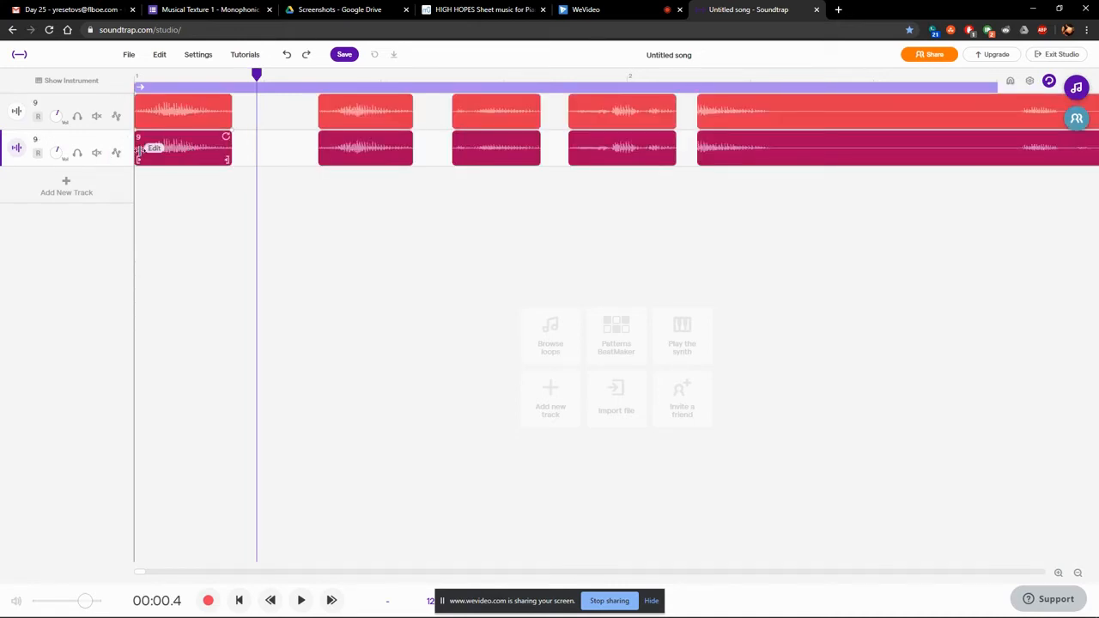
pyautogui.rightClick(125, 139)
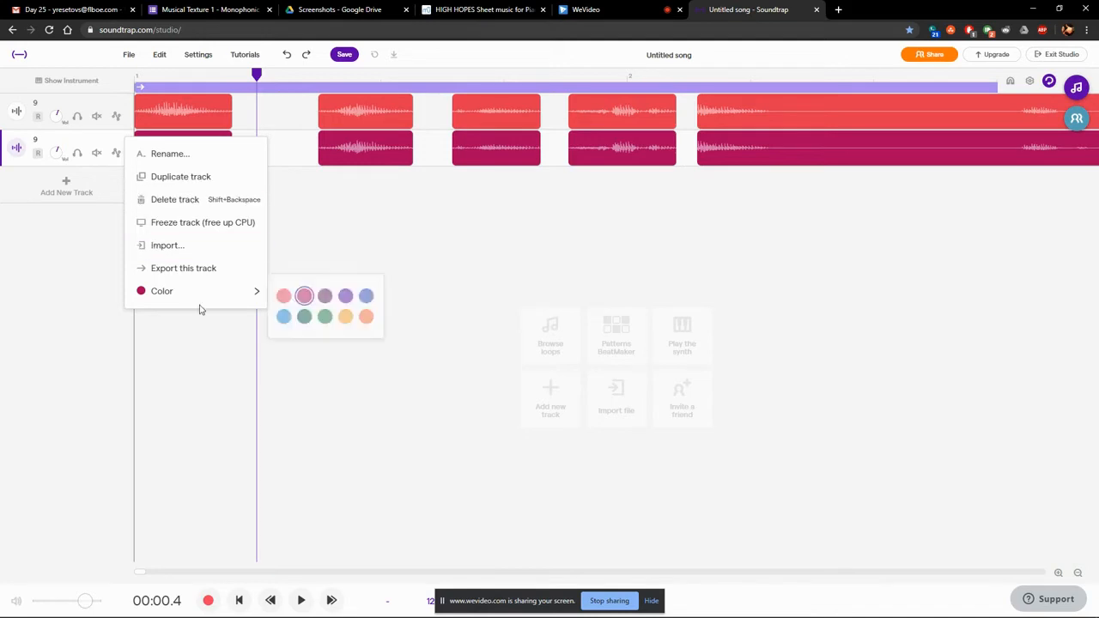
pyautogui.click(288, 150)
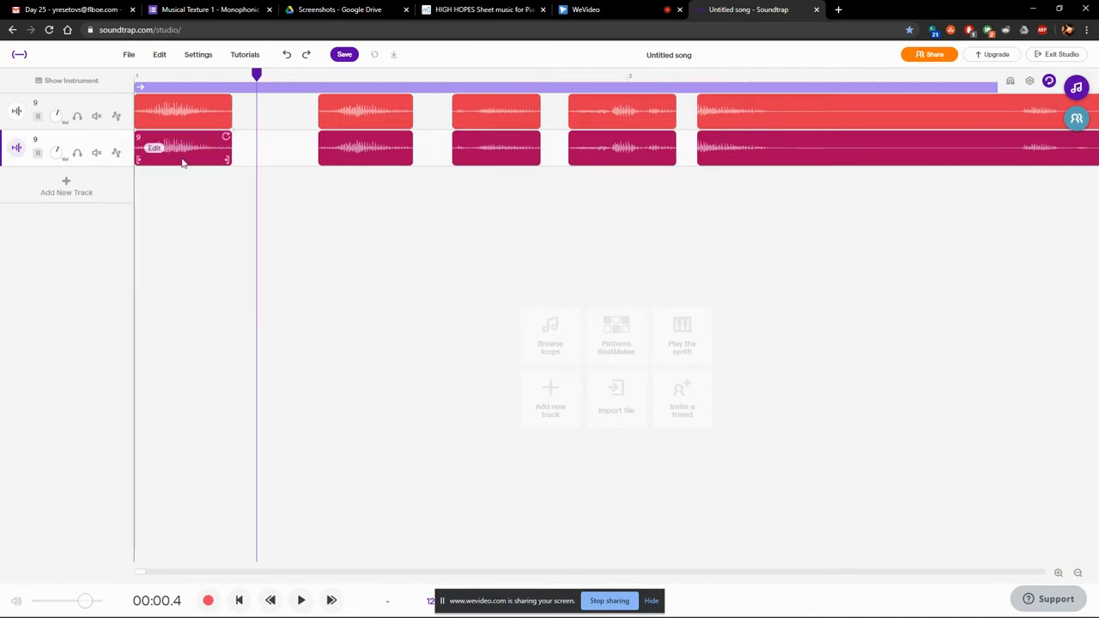
pyautogui.rightClick(127, 139)
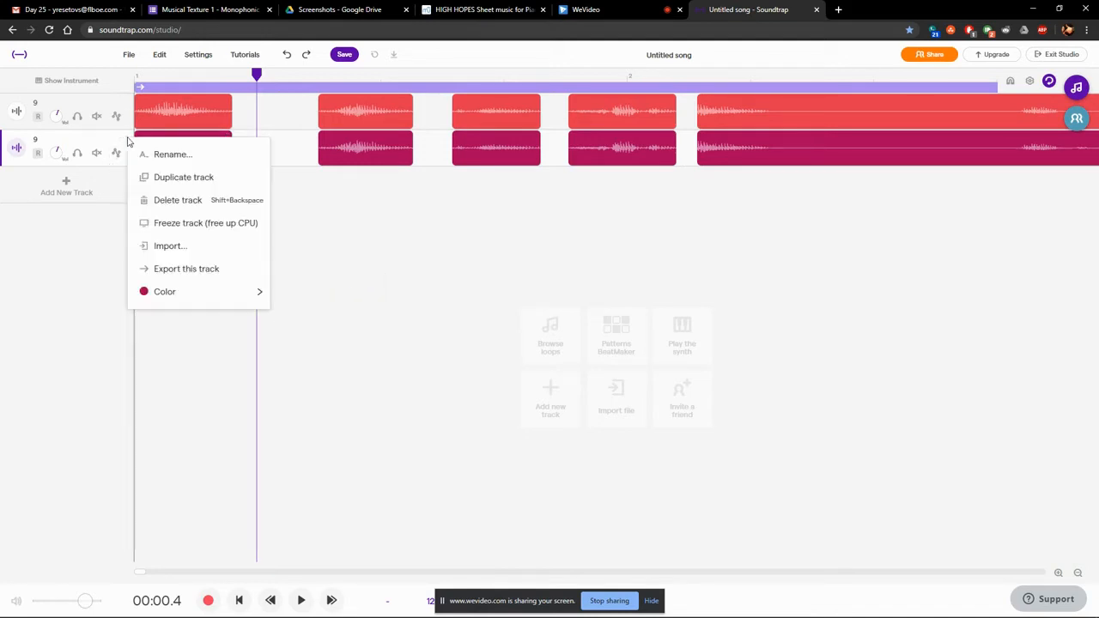
pyautogui.click(273, 155)
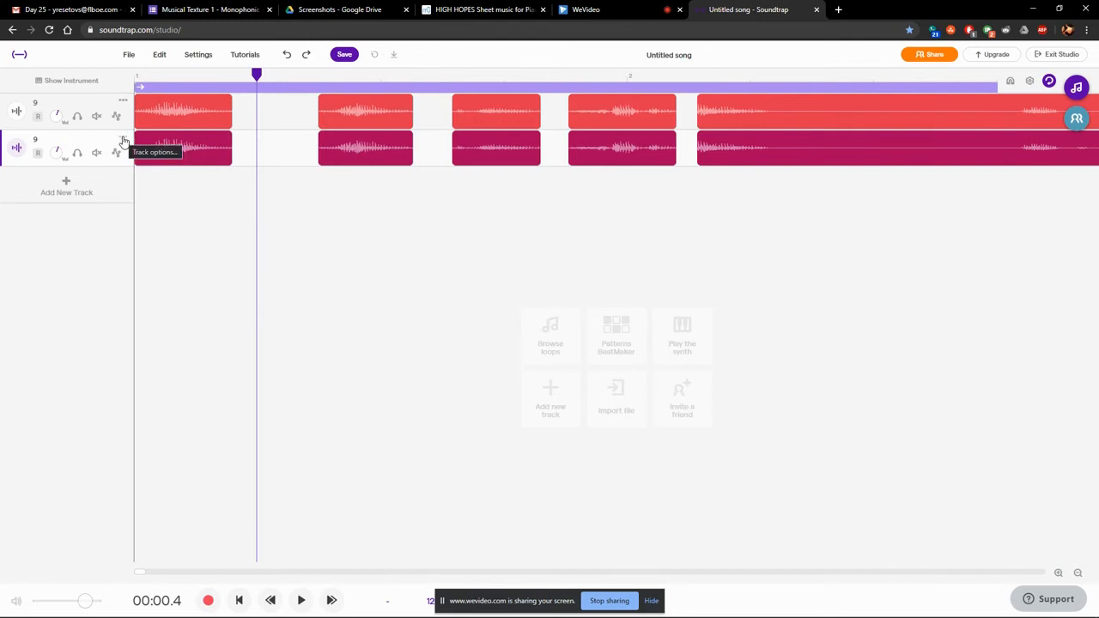
# Delete all clips from the duplicated track, leaving it empty below the original.
pyautogui.click(154, 153)
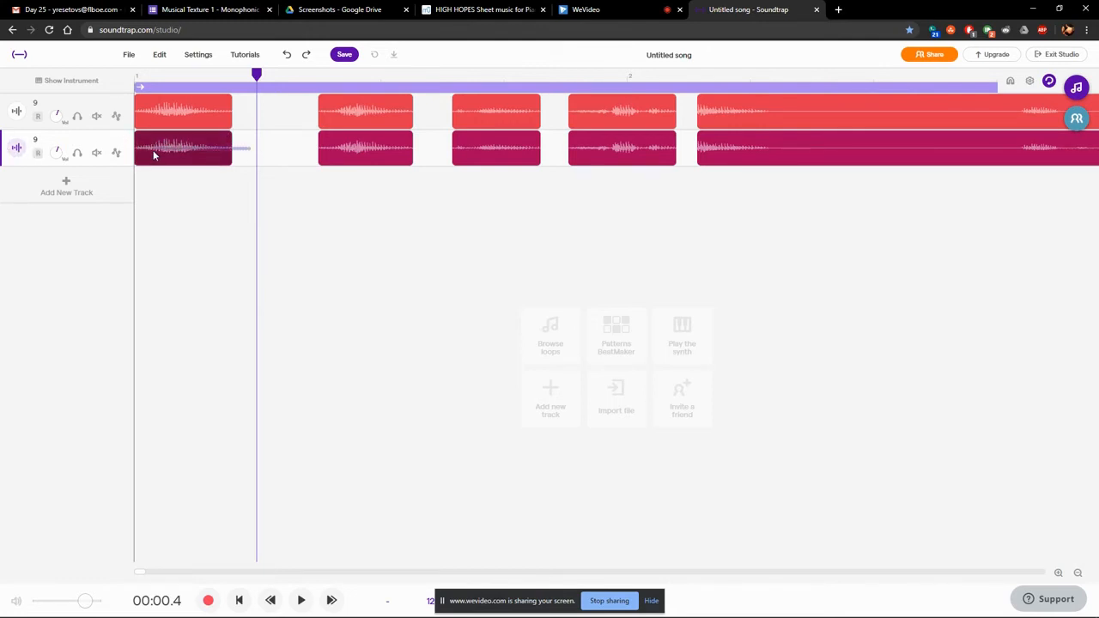
pyautogui.press('Delete')
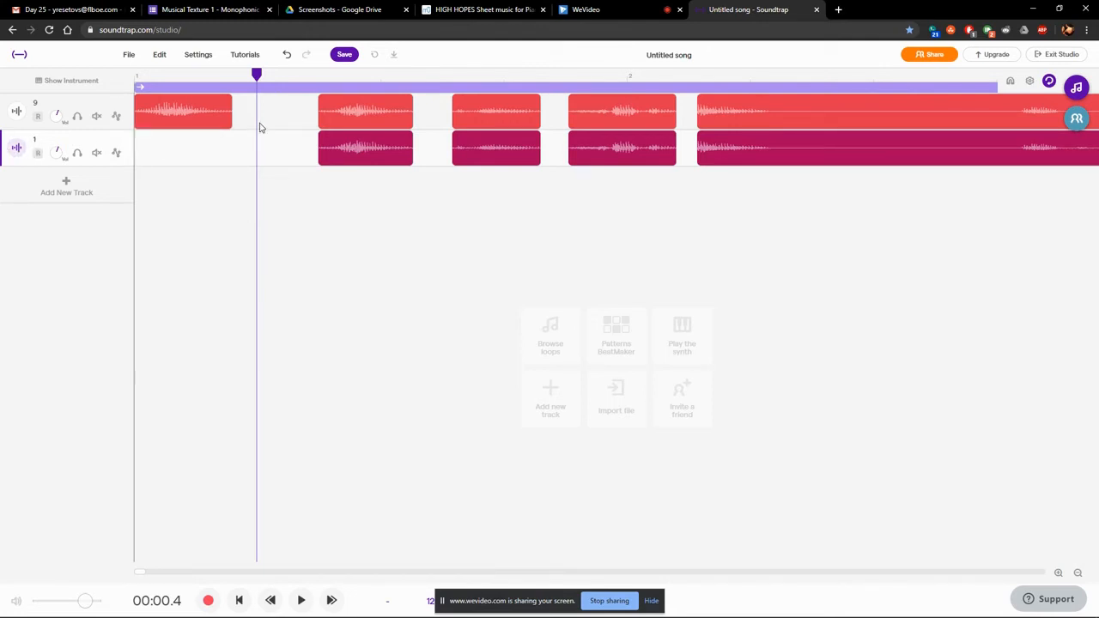
pyautogui.scroll(-5, 260, 139)
pyautogui.moveTo(171, 153); pyautogui.dragTo(726, 155)
pyautogui.press('Delete')
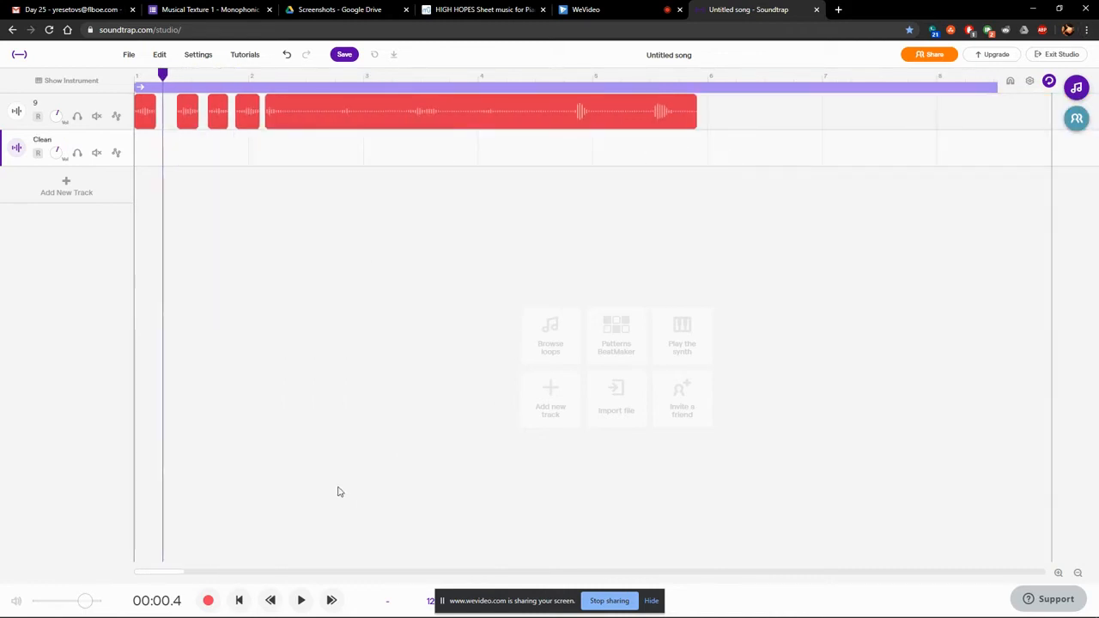
# Move the number clips from the original track onto the empty second track, placing them in the order 1, 3, 4, 9.
pyautogui.scroll(2, 191, 236)
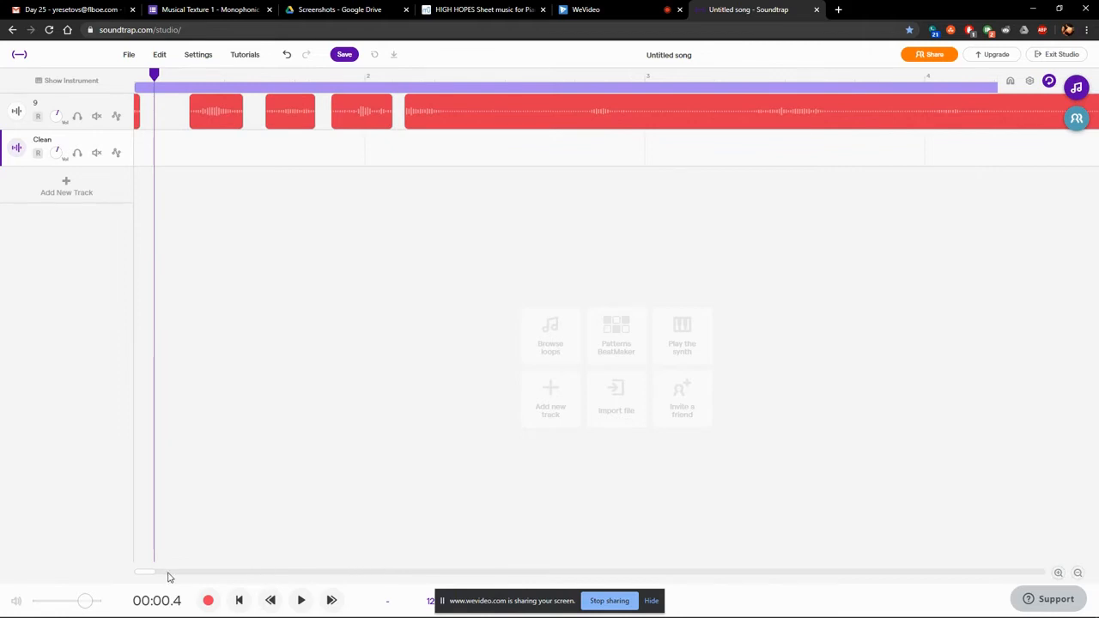
pyautogui.moveTo(151, 577); pyautogui.dragTo(137, 524)
pyautogui.moveTo(146, 110)
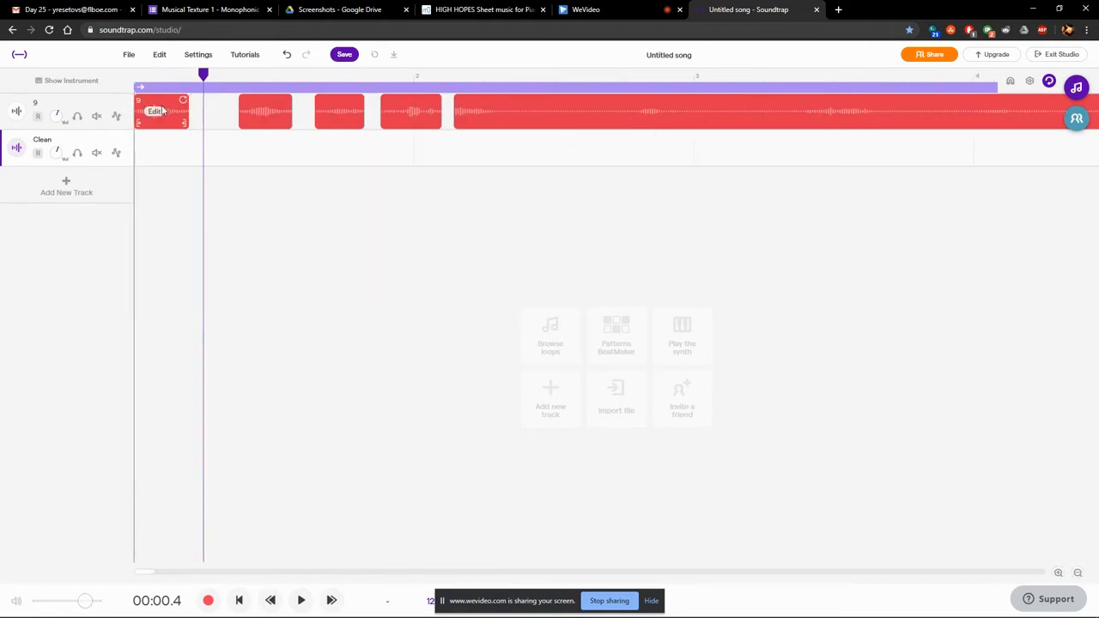
pyautogui.moveTo(168, 107); pyautogui.dragTo(763, 144)
pyautogui.moveTo(264, 110); pyautogui.dragTo(236, 155)
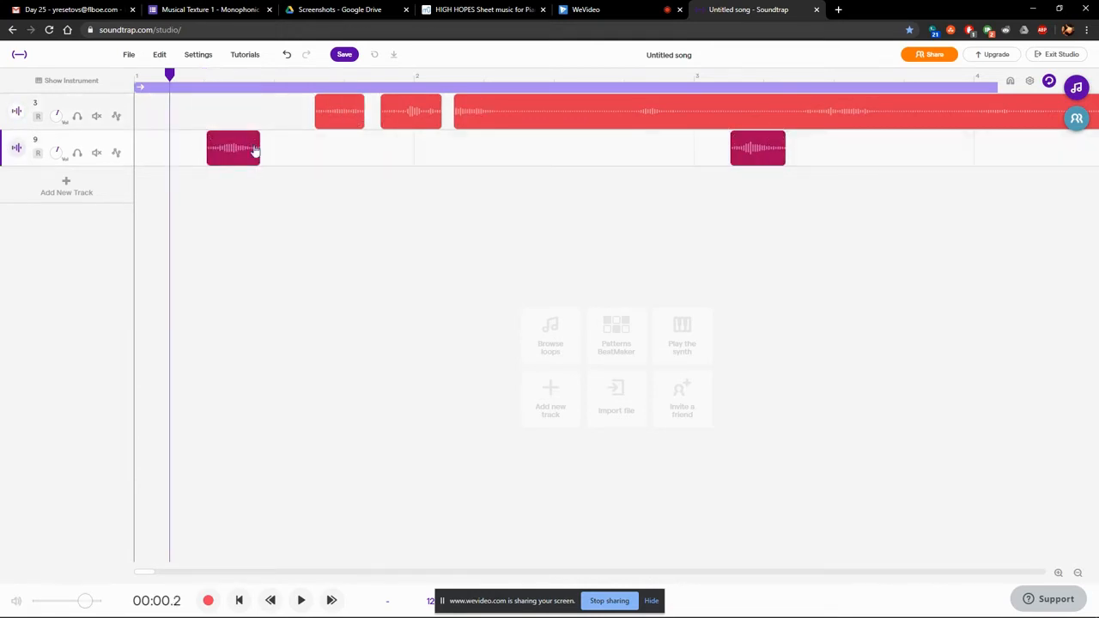
pyautogui.moveTo(336, 108); pyautogui.dragTo(384, 151)
pyautogui.moveTo(423, 94); pyautogui.dragTo(640, 150)
pyautogui.moveTo(591, 115); pyautogui.dragTo(267, 129)
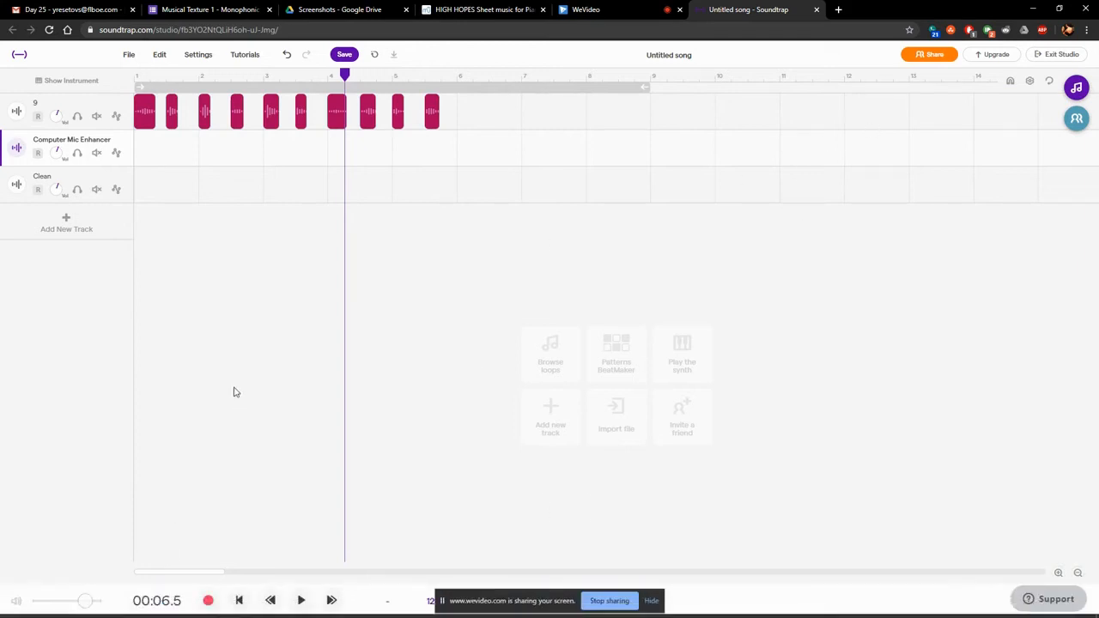
# Turn on snap to grid, test it by moving the playhead to 00:08.0, and set the grid size to 1/8.
pyautogui.click(1010, 86)
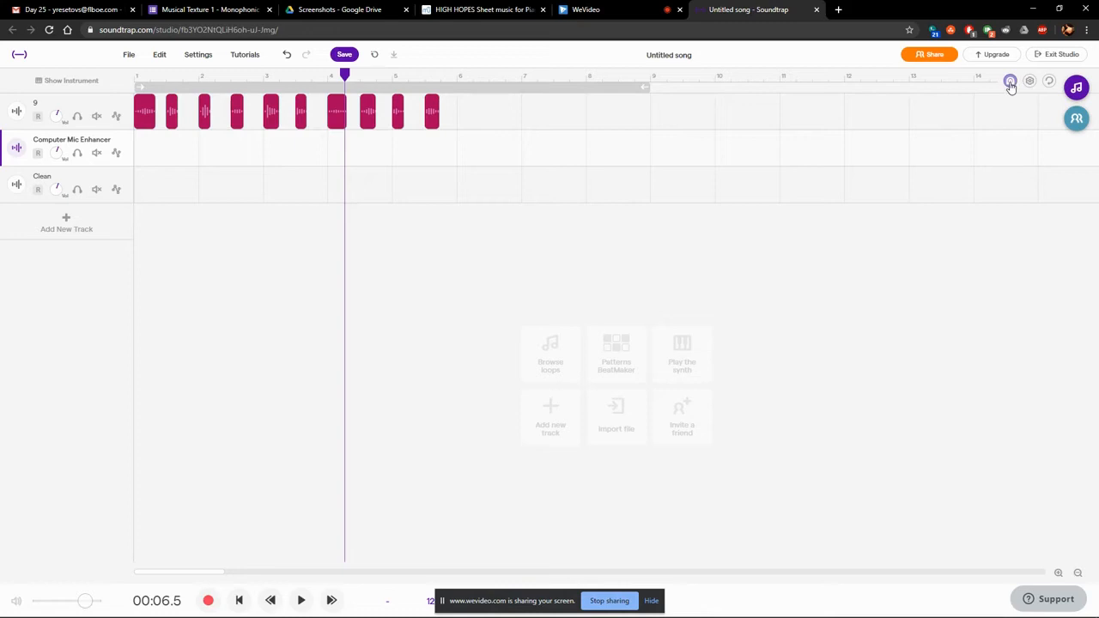
pyautogui.scroll(5, 344, 140)
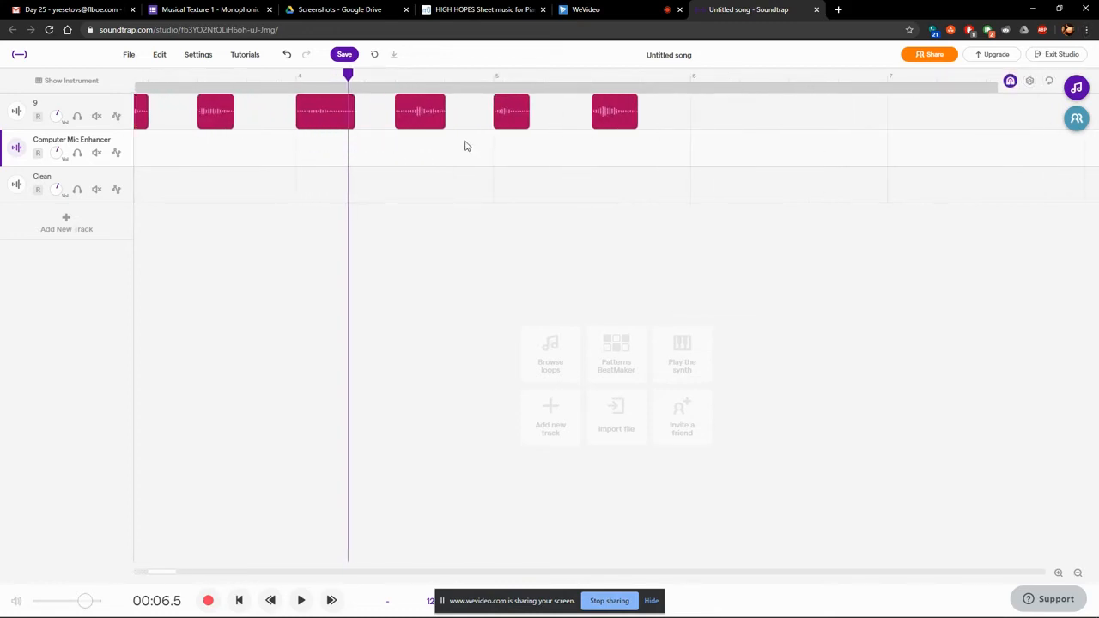
pyautogui.moveTo(601, 83); pyautogui.dragTo(545, 90)
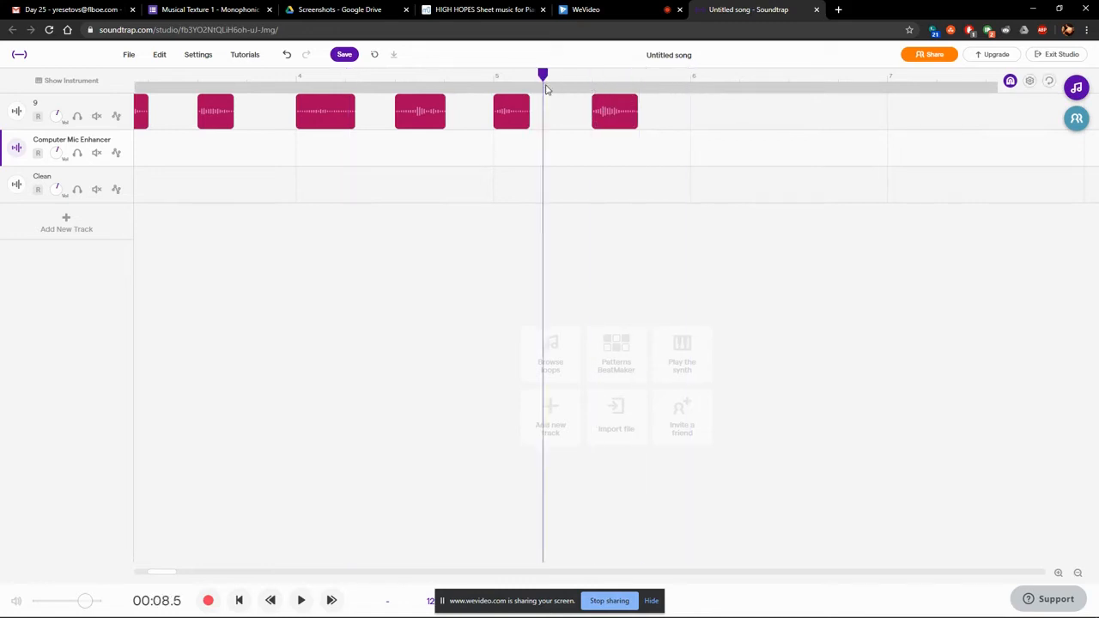
pyautogui.click(1030, 82)
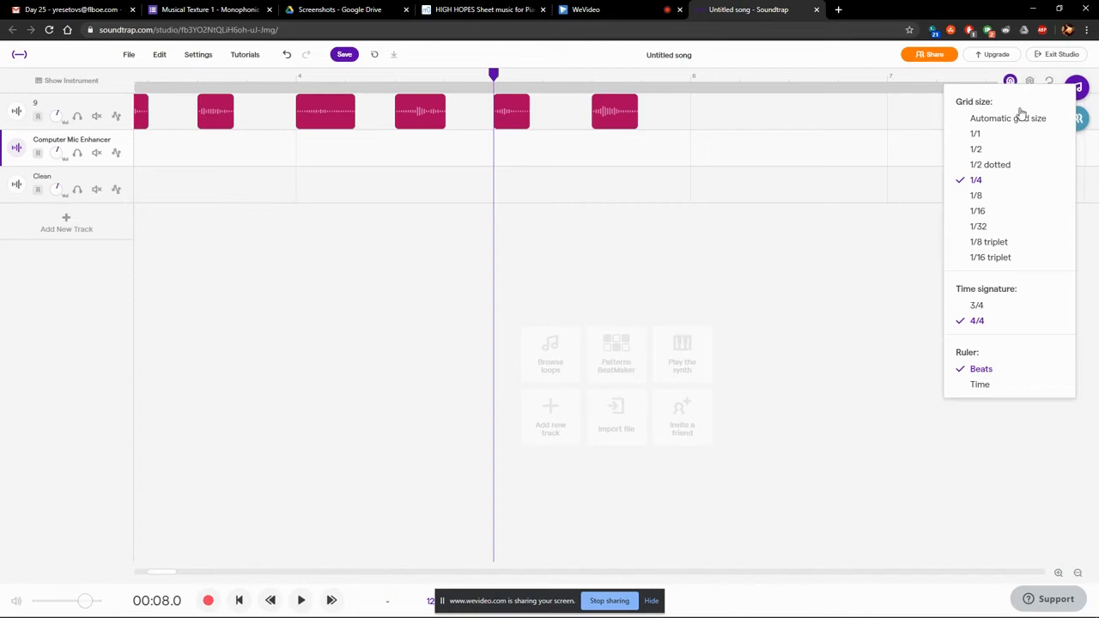
pyautogui.click(981, 197)
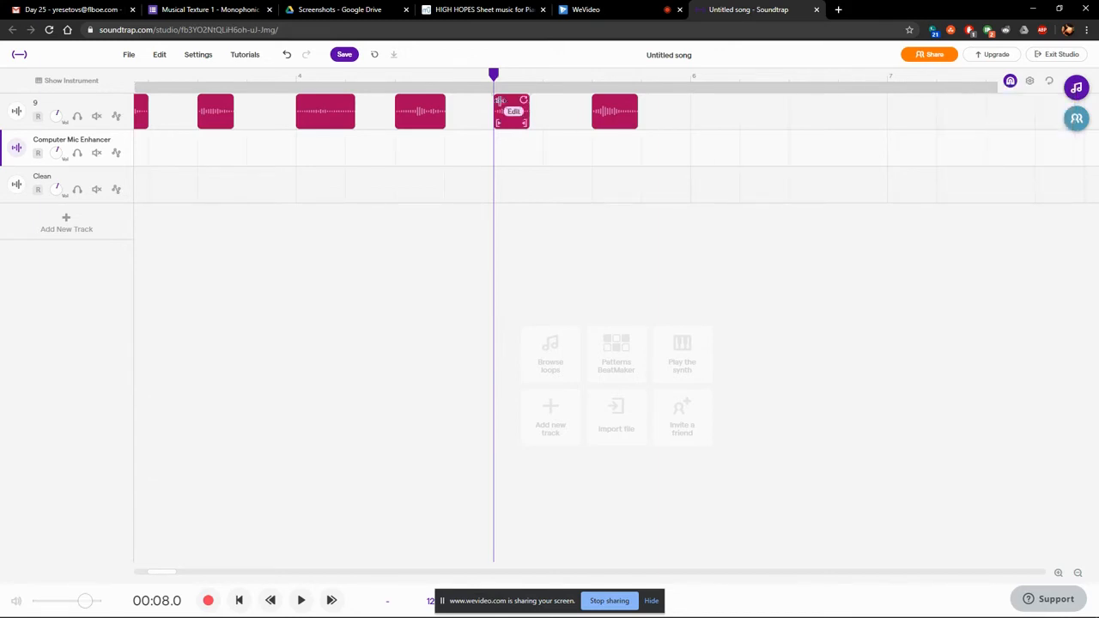
# Test playhead snapping at 1/8, set the grid size to 1/2, and test it by moving the playhead to 00:10.0 and nudging the last clip.
pyautogui.moveTo(520, 86); pyautogui.dragTo(616, 80)
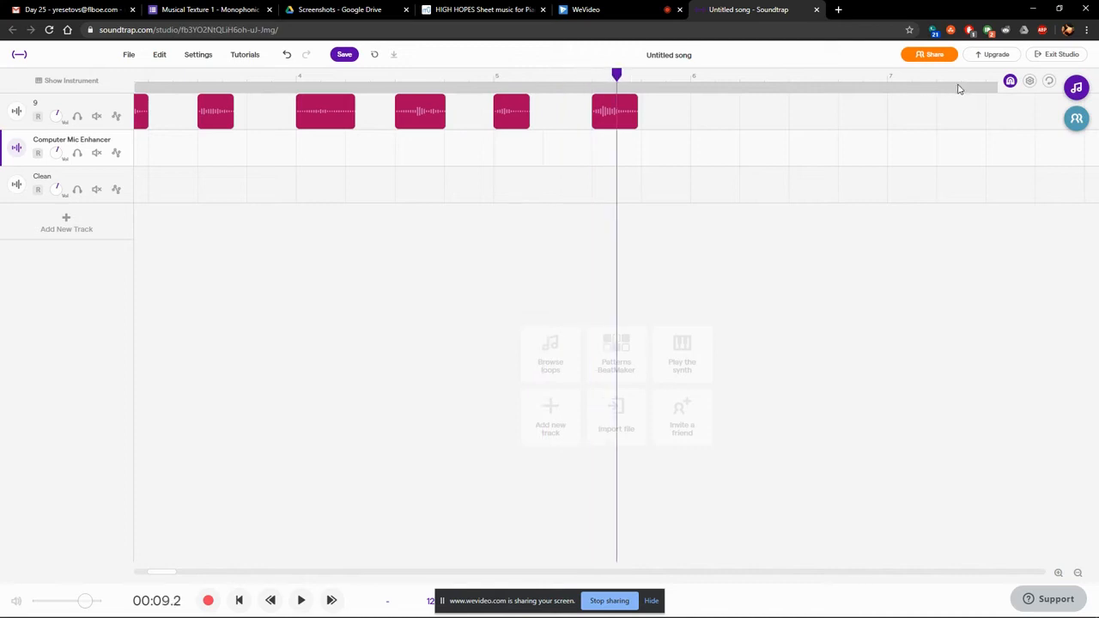
pyautogui.click(1010, 81)
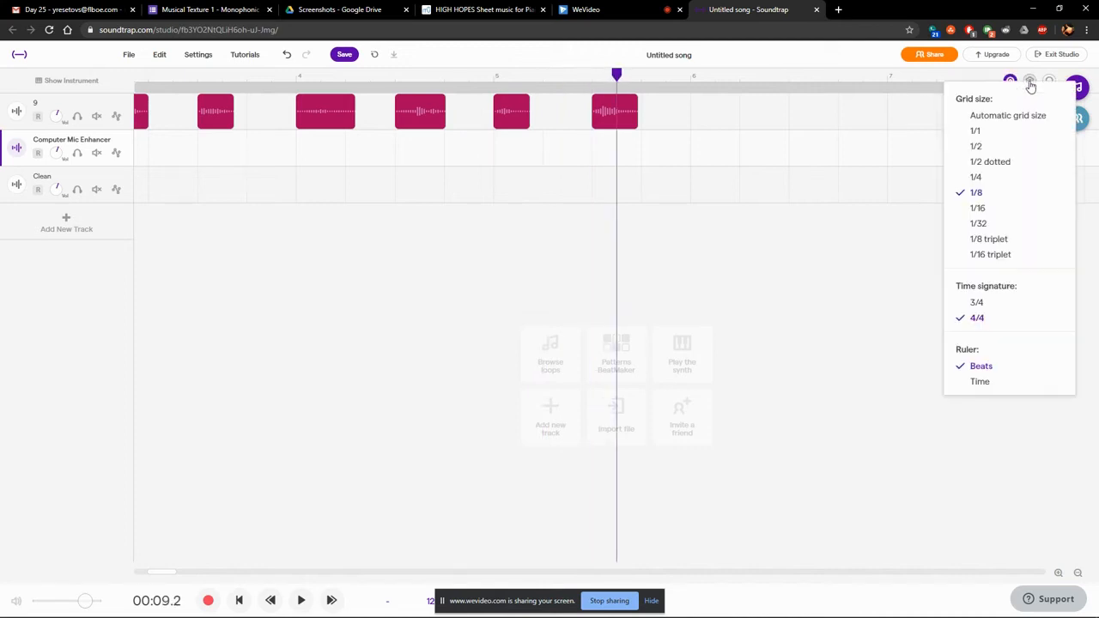
pyautogui.click(976, 147)
pyautogui.click(649, 80)
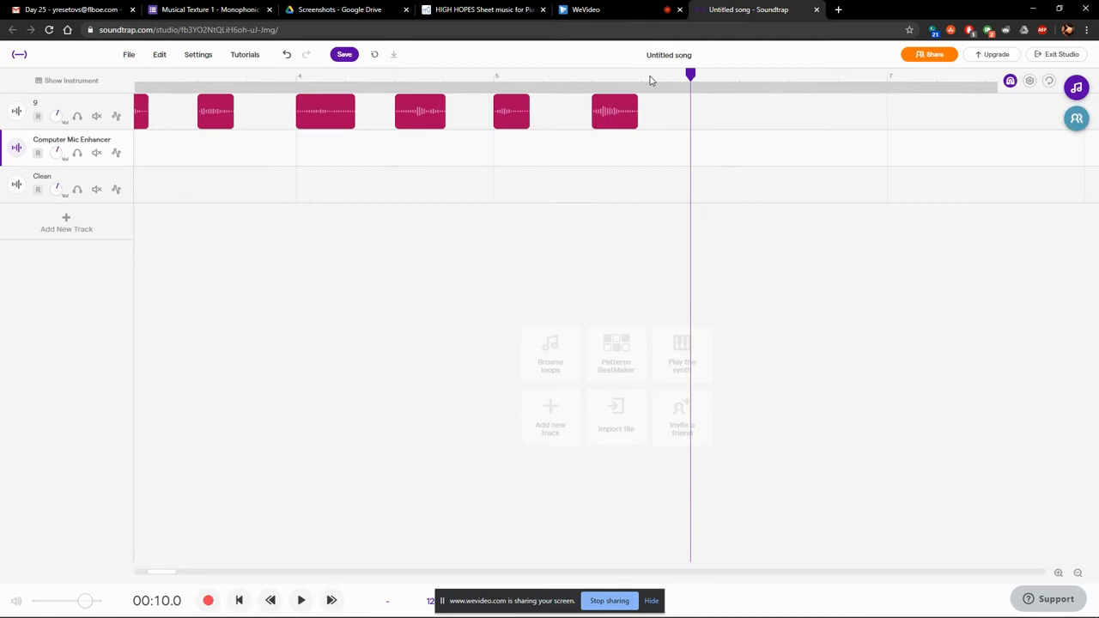
pyautogui.moveTo(695, 81)
pyautogui.mouseDown()
pyautogui.moveTo(769, 83)
pyautogui.moveTo(691, 81)
pyautogui.mouseUp()
pyautogui.moveTo(624, 103)
pyautogui.mouseDown()
pyautogui.moveTo(693, 101)
pyautogui.moveTo(631, 106)
pyautogui.mouseUp()
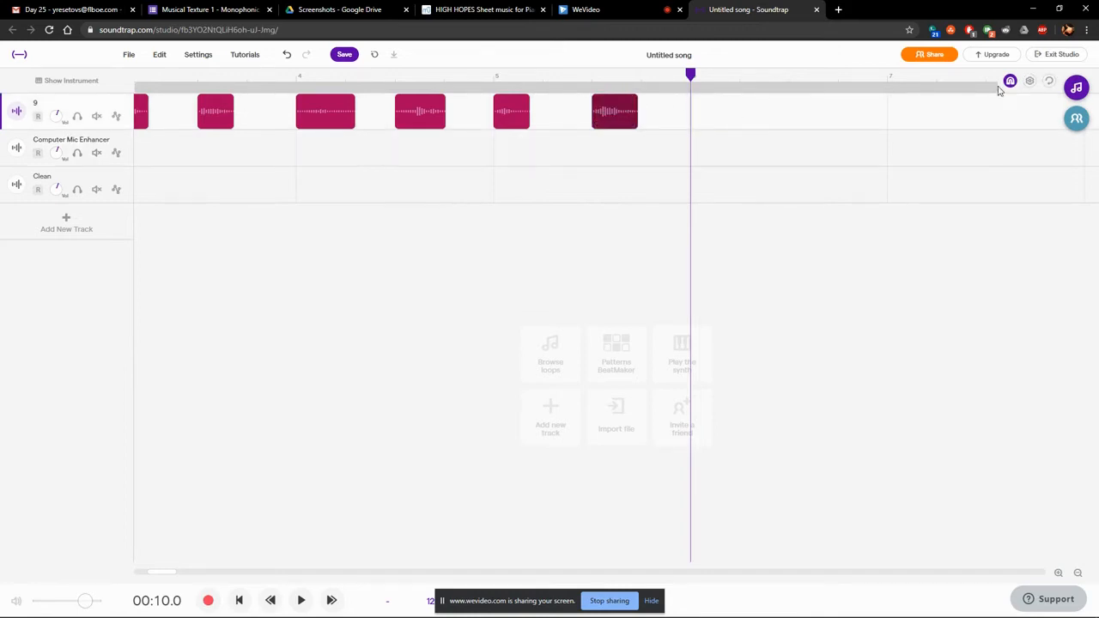
# Set the grid size to 1/4 and test how the first two number clips snap to it.
pyautogui.click(1028, 82)
pyautogui.click(978, 178)
pyautogui.moveTo(156, 573); pyautogui.dragTo(136, 573)
pyautogui.moveTo(162, 129)
pyautogui.moveTo(166, 122); pyautogui.dragTo(141, 117)
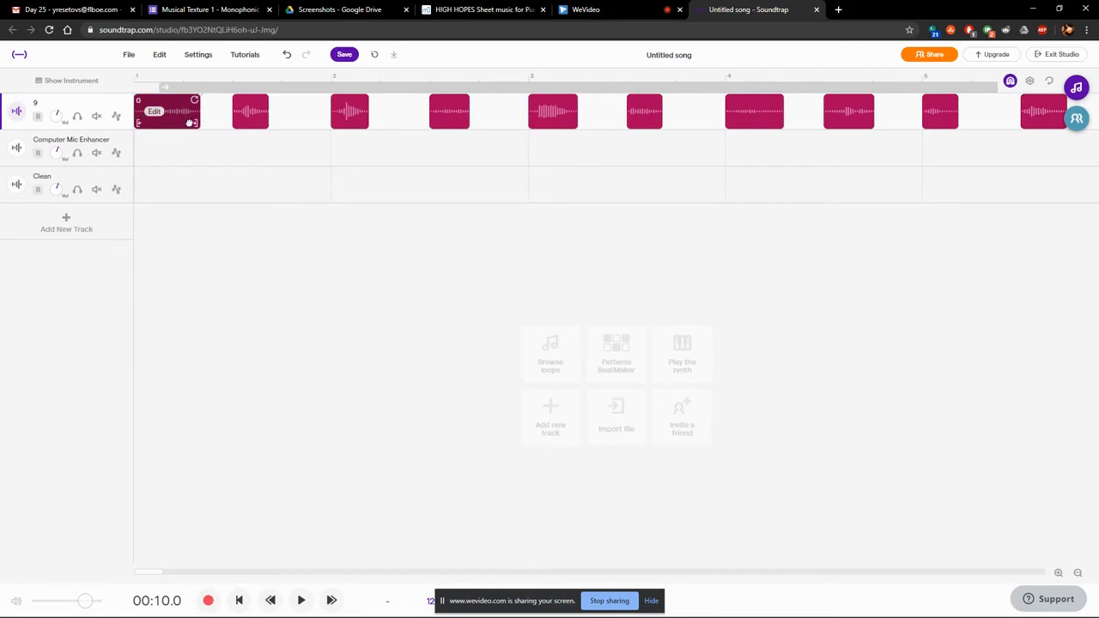
pyautogui.moveTo(250, 118)
pyautogui.mouseDown()
pyautogui.moveTo(207, 118)
pyautogui.moveTo(254, 116)
pyautogui.mouseUp()
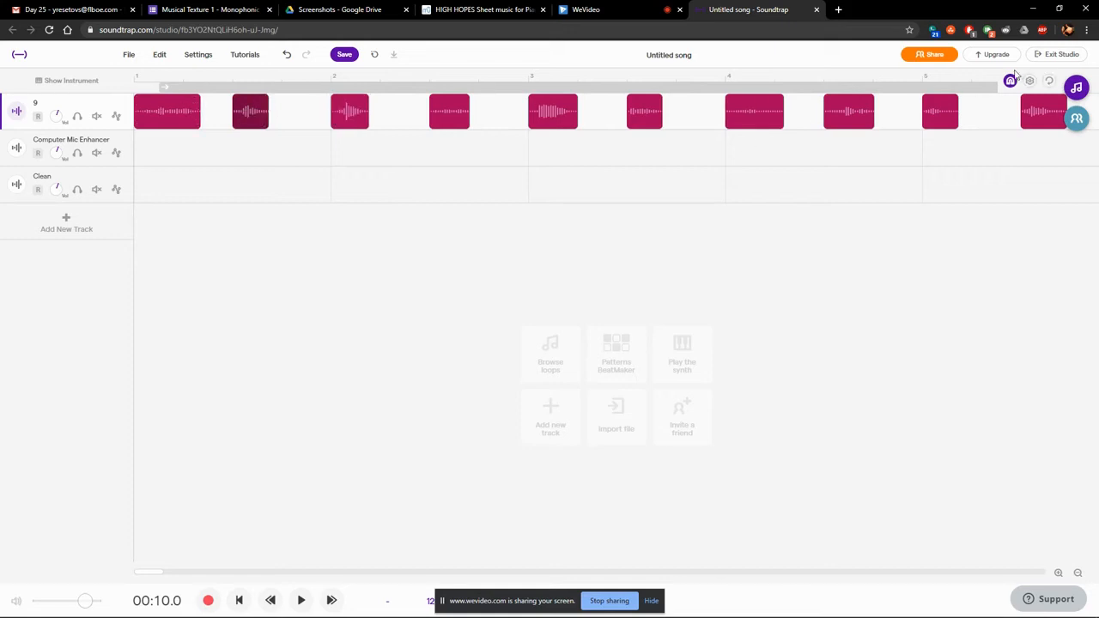
# Set the grid size to 1/2 and snap the number clips on the first track to half-measure positions.
pyautogui.click(1010, 83)
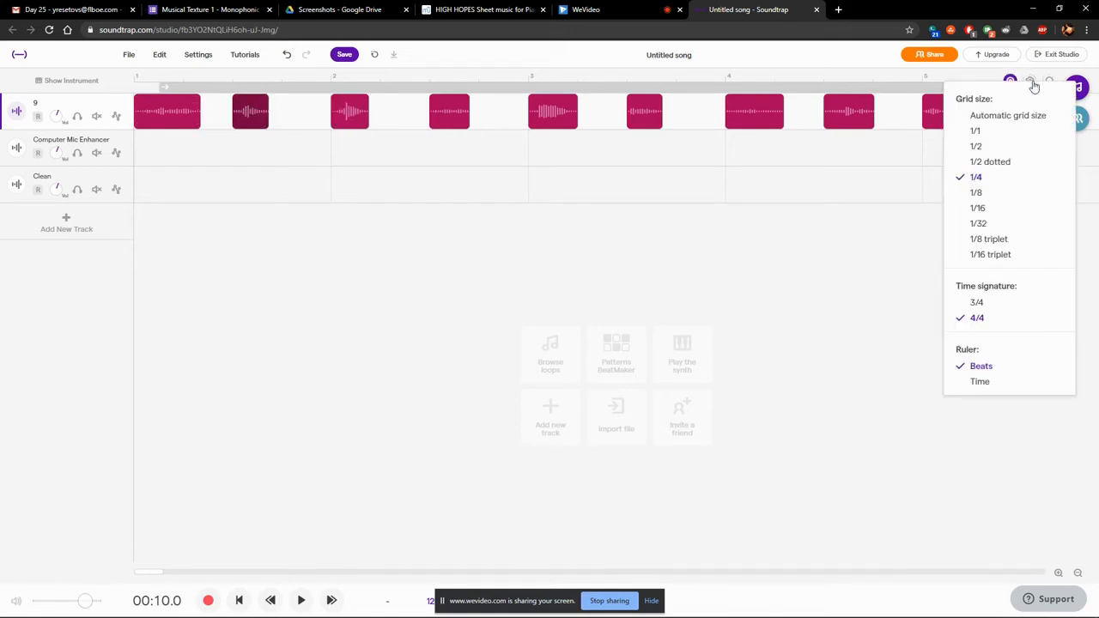
pyautogui.click(977, 146)
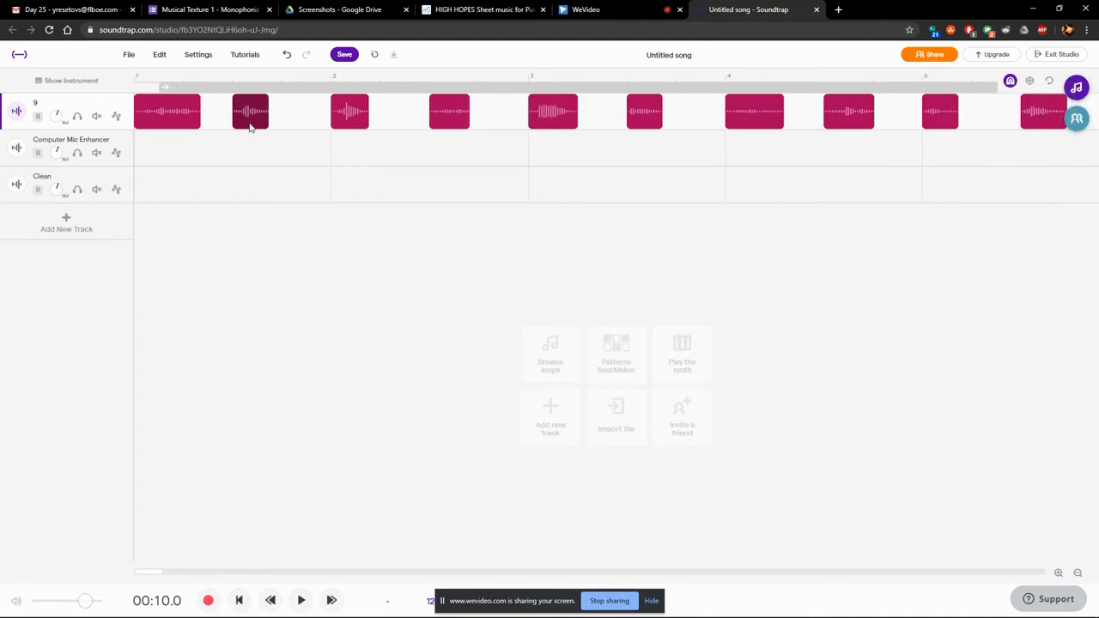
pyautogui.moveTo(252, 125)
pyautogui.mouseDown()
pyautogui.moveTo(164, 123)
pyautogui.moveTo(246, 112)
pyautogui.moveTo(146, 110)
pyautogui.moveTo(245, 115)
pyautogui.mouseUp()
pyautogui.moveTo(346, 118)
pyautogui.mouseDown()
pyautogui.moveTo(267, 123)
pyautogui.moveTo(366, 120)
pyautogui.mouseUp()
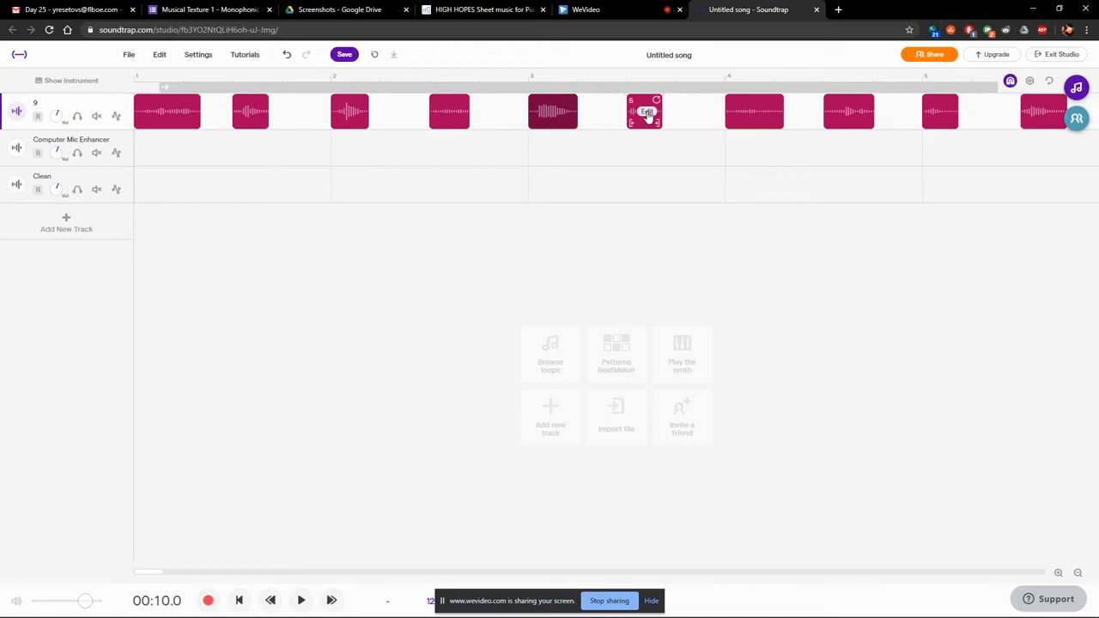
pyautogui.moveTo(743, 121); pyautogui.dragTo(778, 124)
pyautogui.moveTo(846, 123)
pyautogui.mouseDown()
pyautogui.moveTo(764, 122)
pyautogui.moveTo(839, 130)
pyautogui.mouseUp()
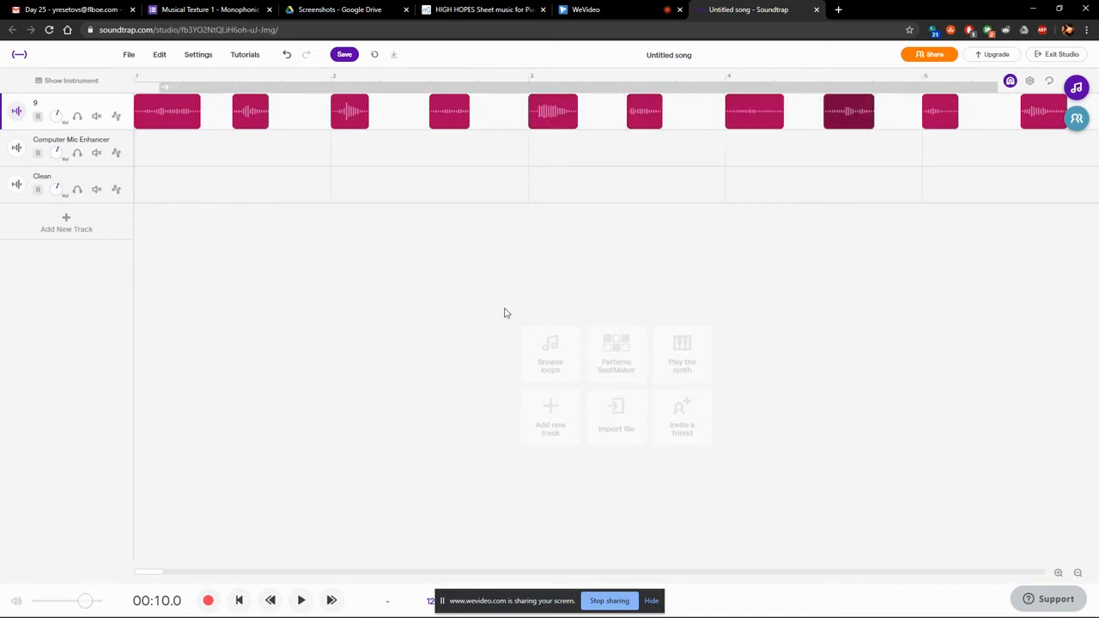
# Play the number clips on the first track from the beginning to check their spacing.
pyautogui.scroll(-1, 502, 225)
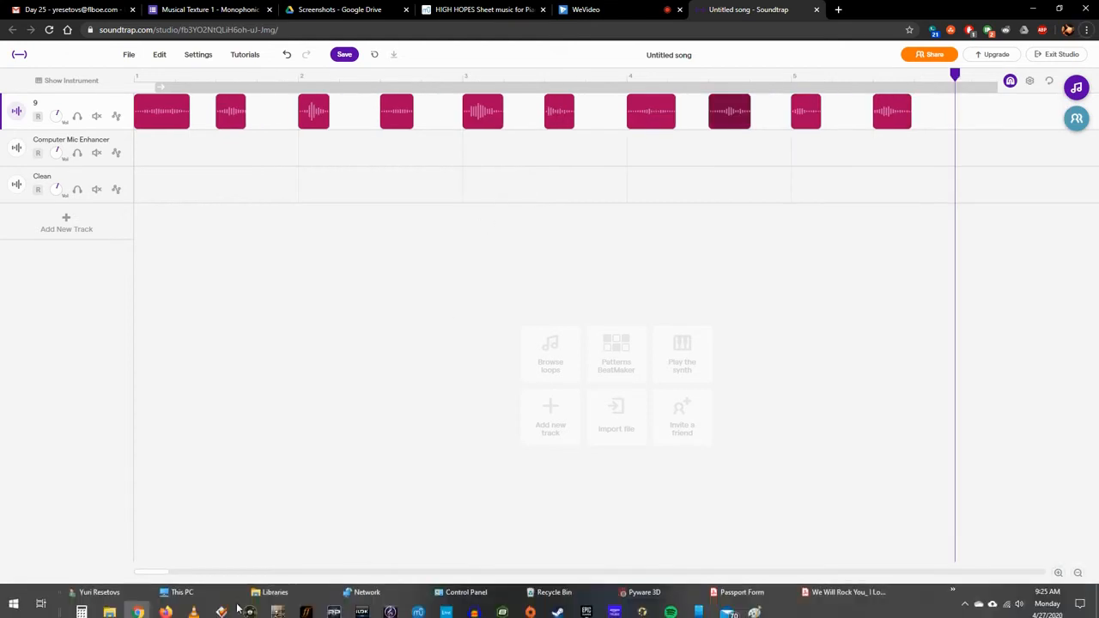
pyautogui.click(238, 600)
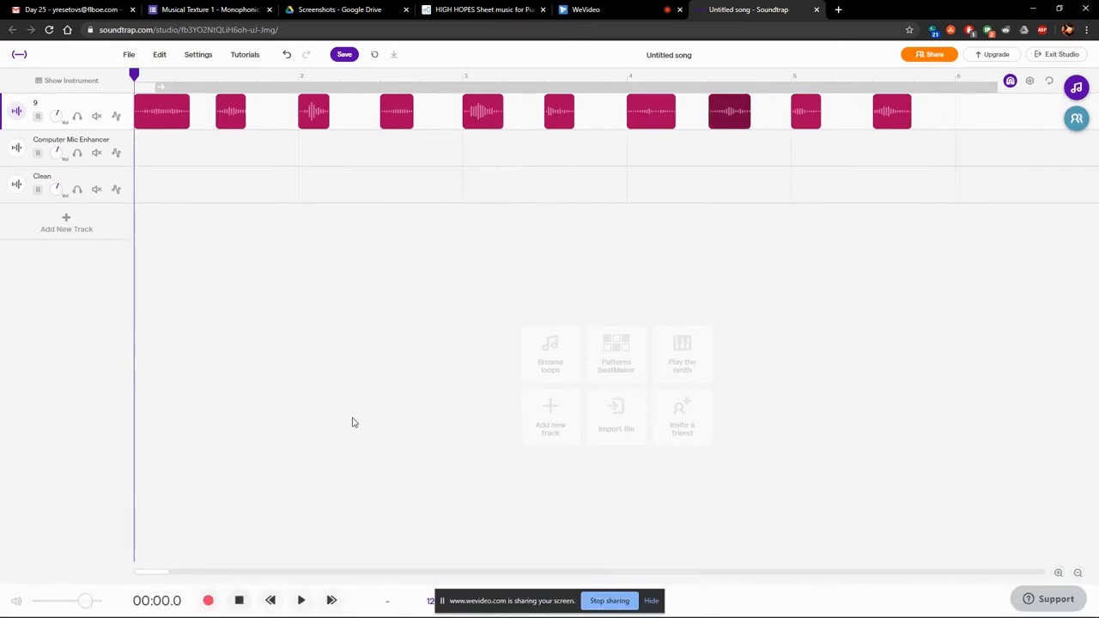
pyautogui.press('space')
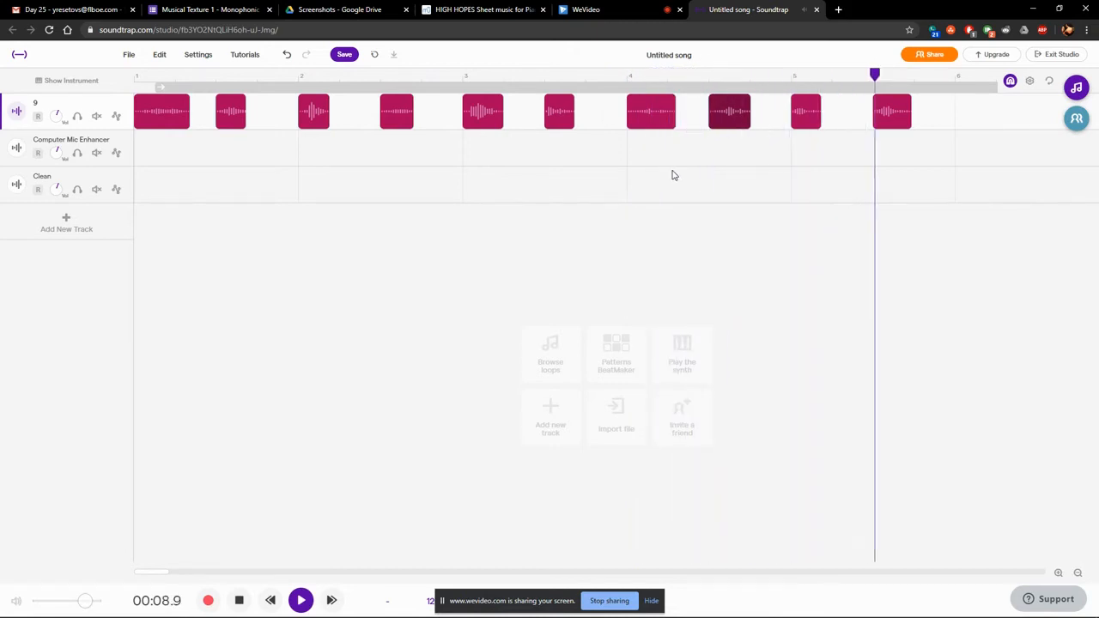
pyautogui.press('space')
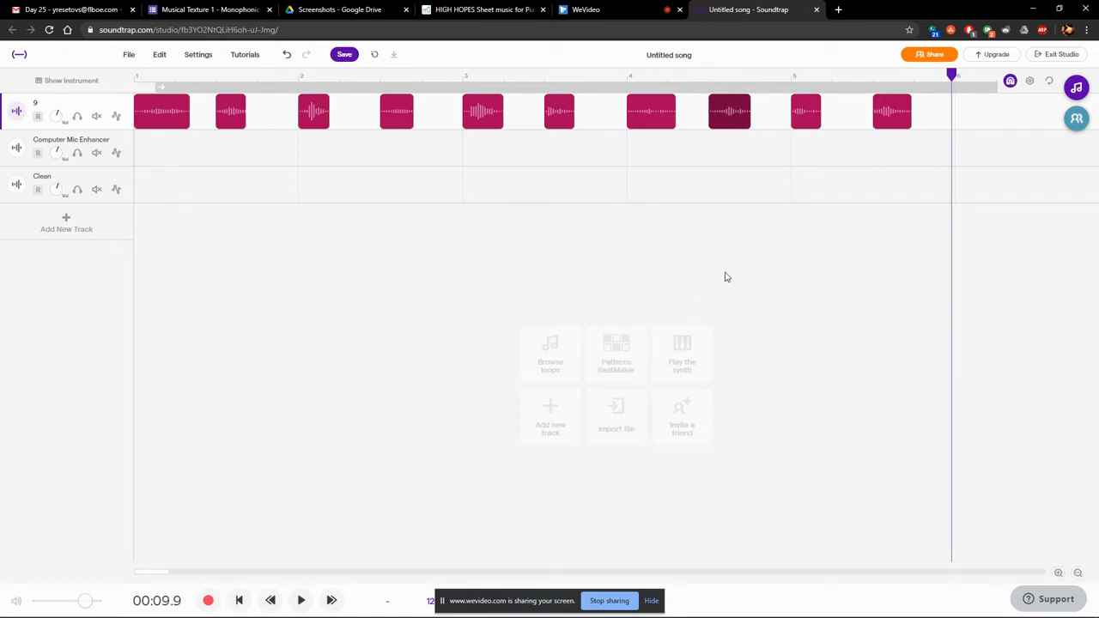
# Place a copy of clip 8 on the second track at measure 6 and a copy of clip 7 half a measure after it.
pyautogui.scroll(-5, 563, 153)
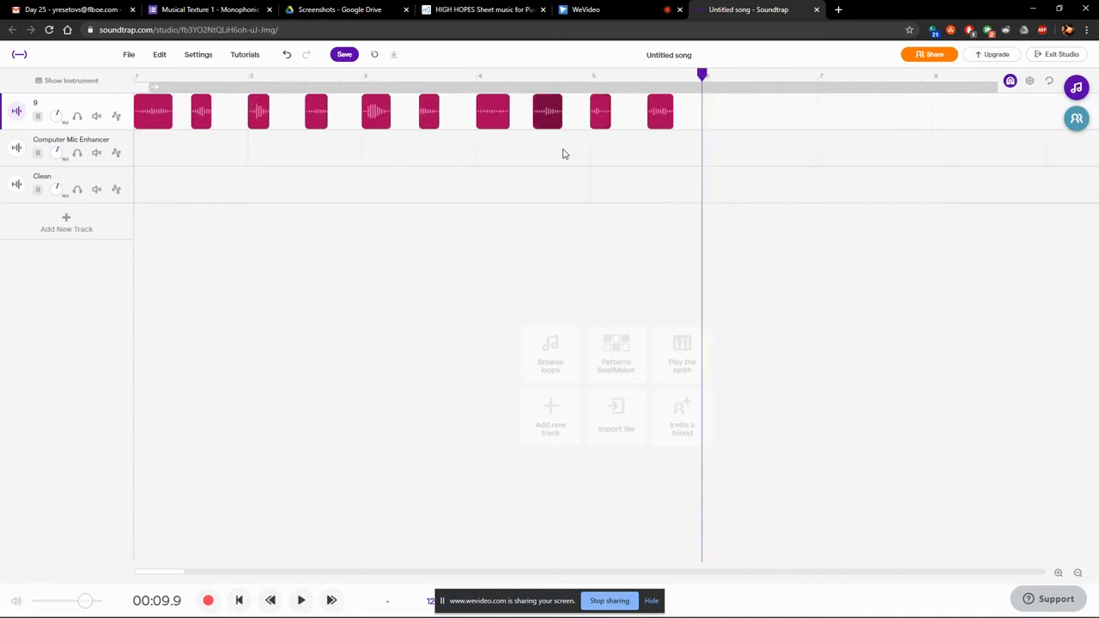
pyautogui.click(478, 151)
pyautogui.click(460, 112)
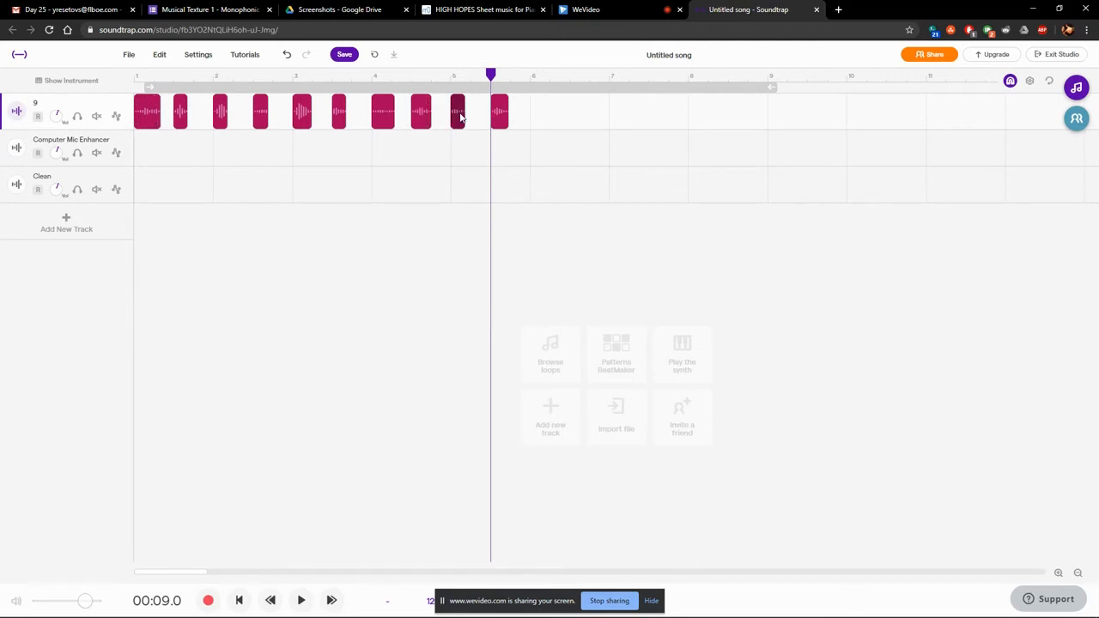
pyautogui.moveTo(459, 119); pyautogui.dragTo(537, 146)
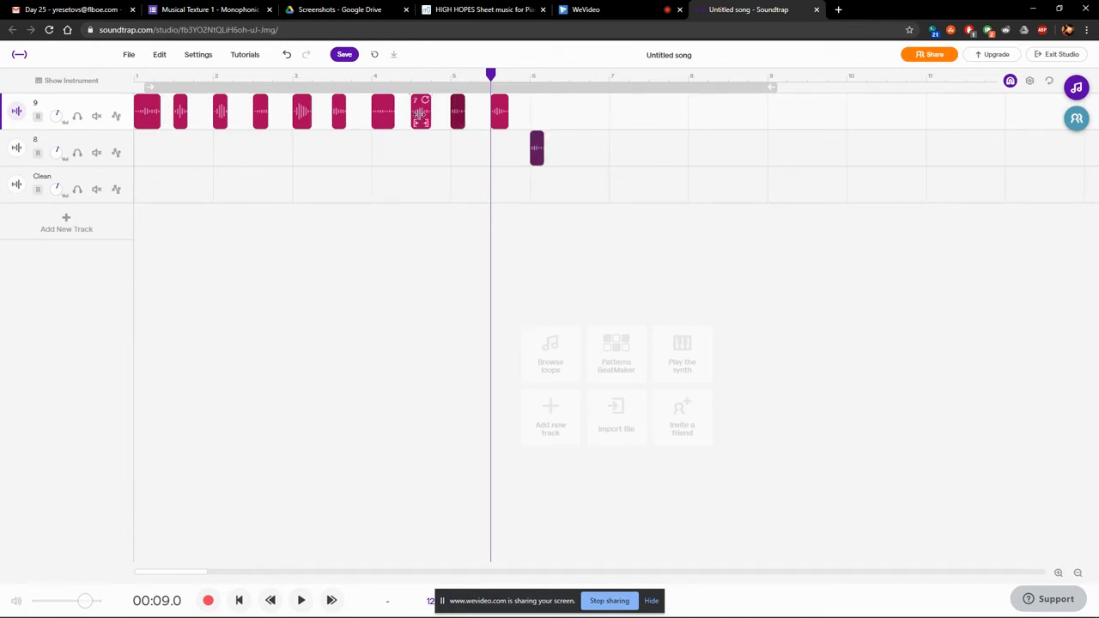
pyautogui.click(423, 112)
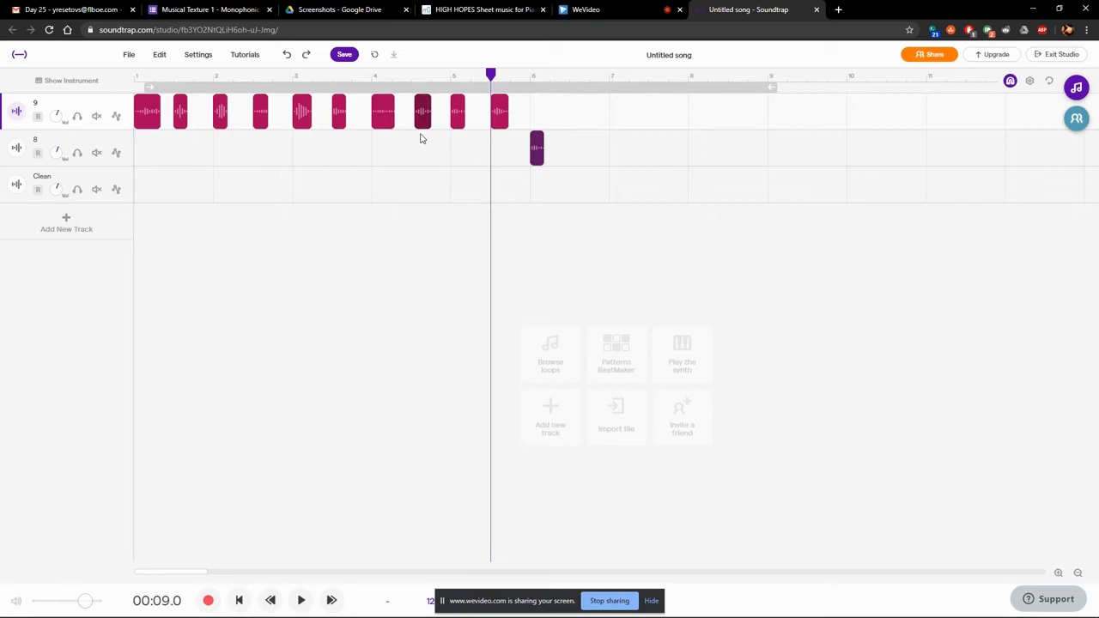
pyautogui.click(424, 144)
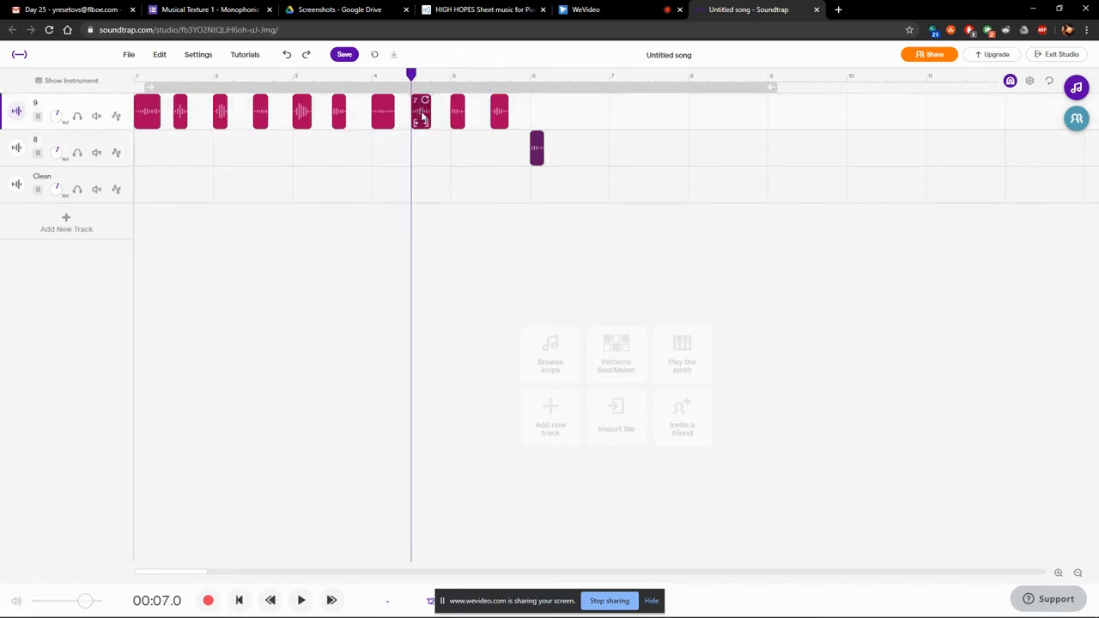
pyautogui.moveTo(422, 118); pyautogui.dragTo(581, 161)
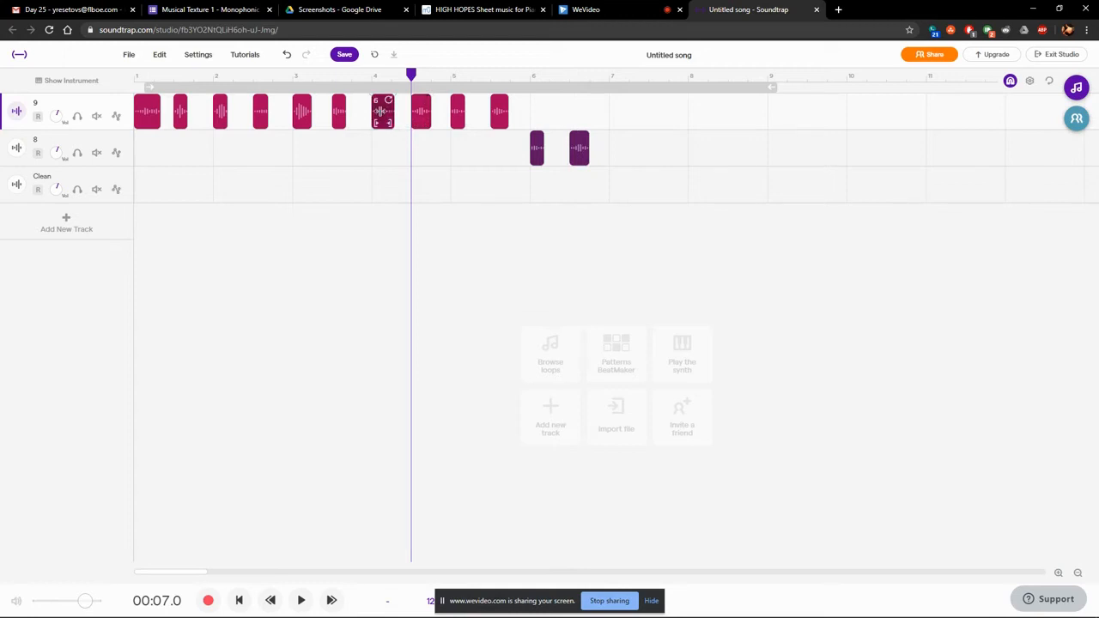
# Copy clip 6 from the first track and paste it on the second track at 00:12.0, the start of measure 7.
pyautogui.rightClick(381, 112)
pyautogui.click(409, 278)
pyautogui.click(610, 150)
pyautogui.rightClick(610, 151)
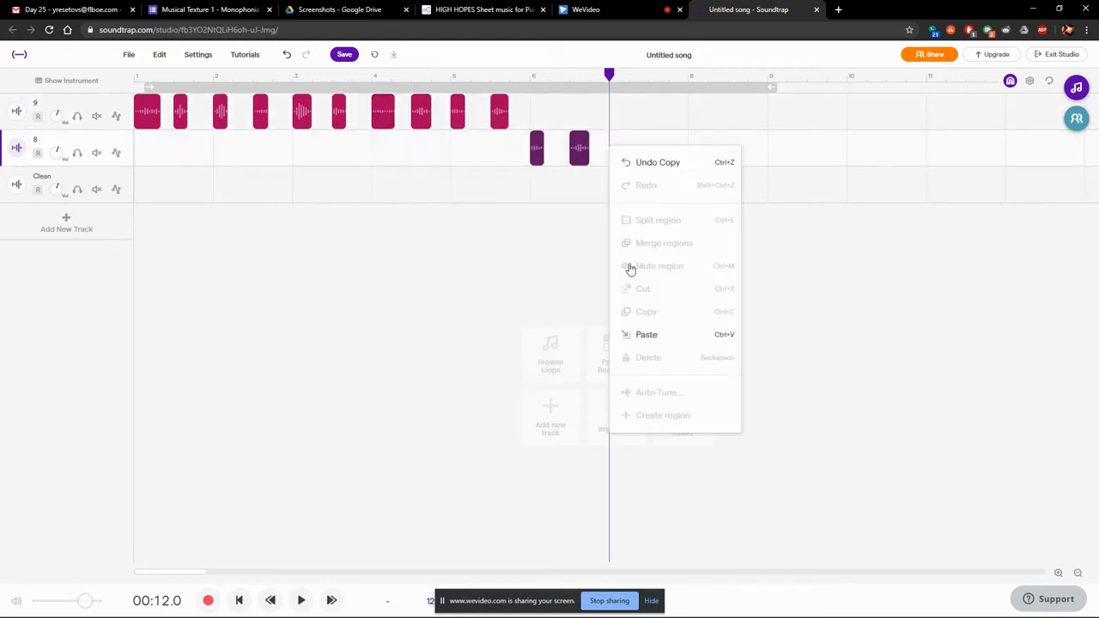
pyautogui.click(627, 334)
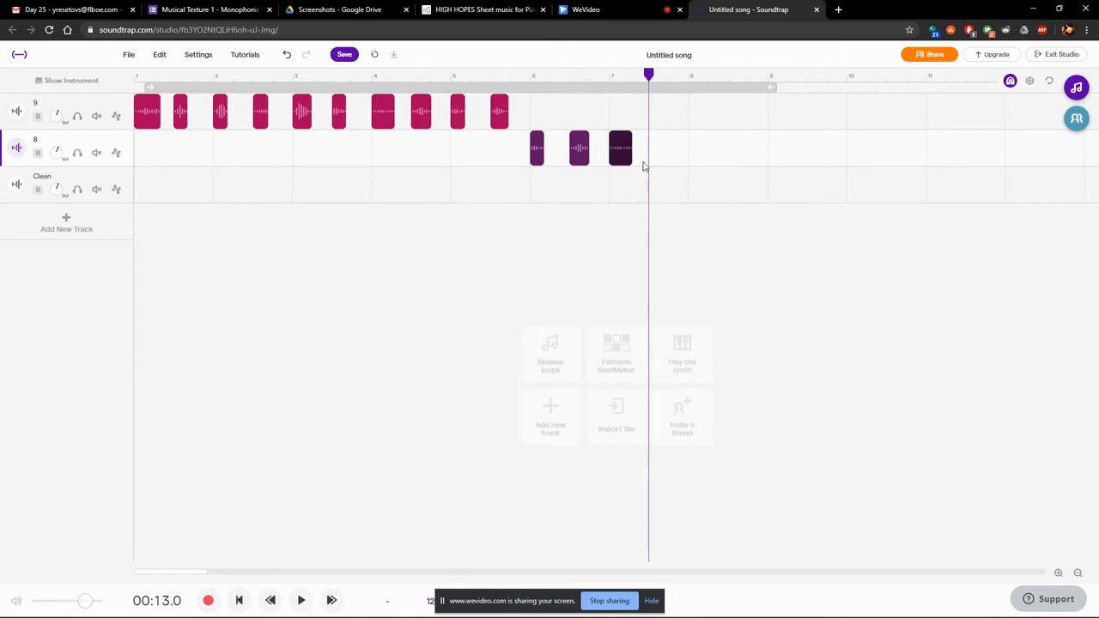
# Copy clip 5 from the first track and paste it on the second track at 00:13.0.
pyautogui.rightClick(337, 122)
pyautogui.click(369, 284)
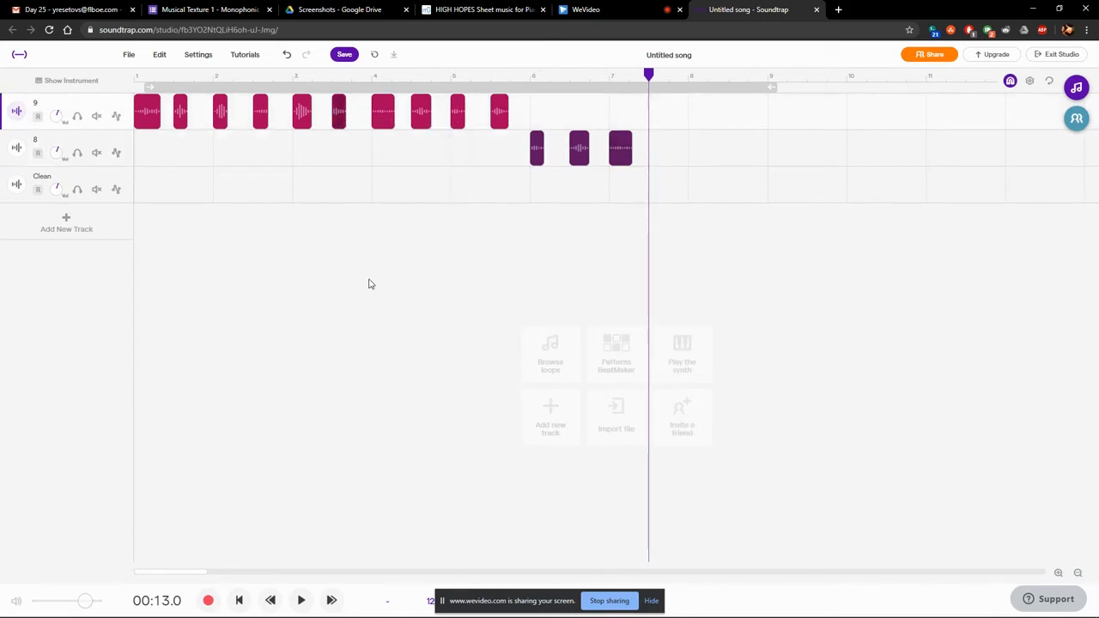
pyautogui.click(649, 157)
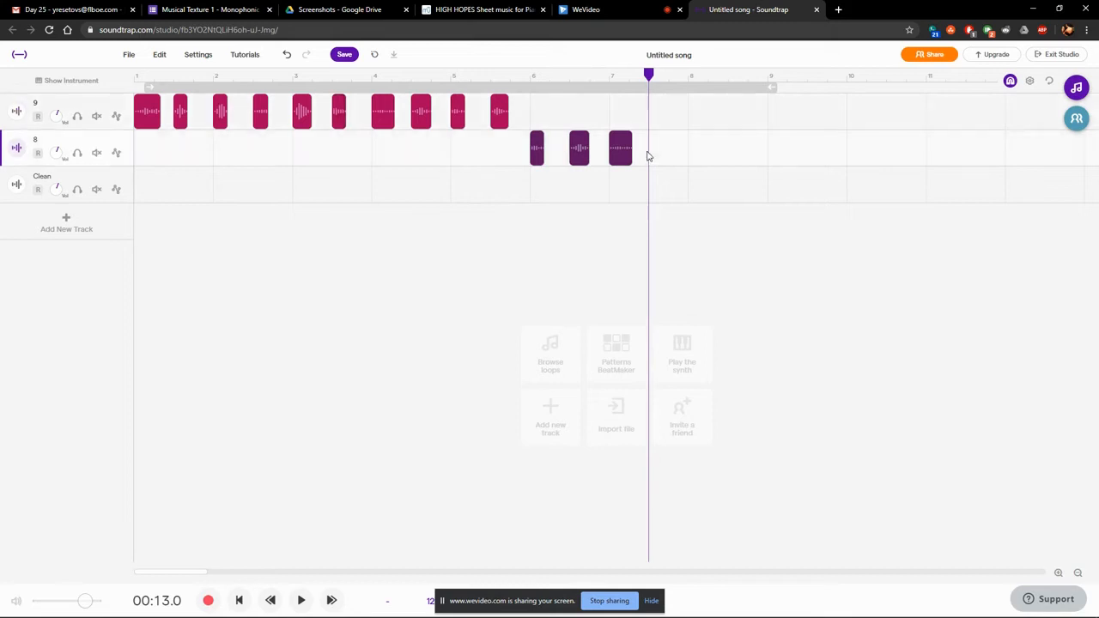
pyautogui.rightClick(650, 157)
pyautogui.click(677, 344)
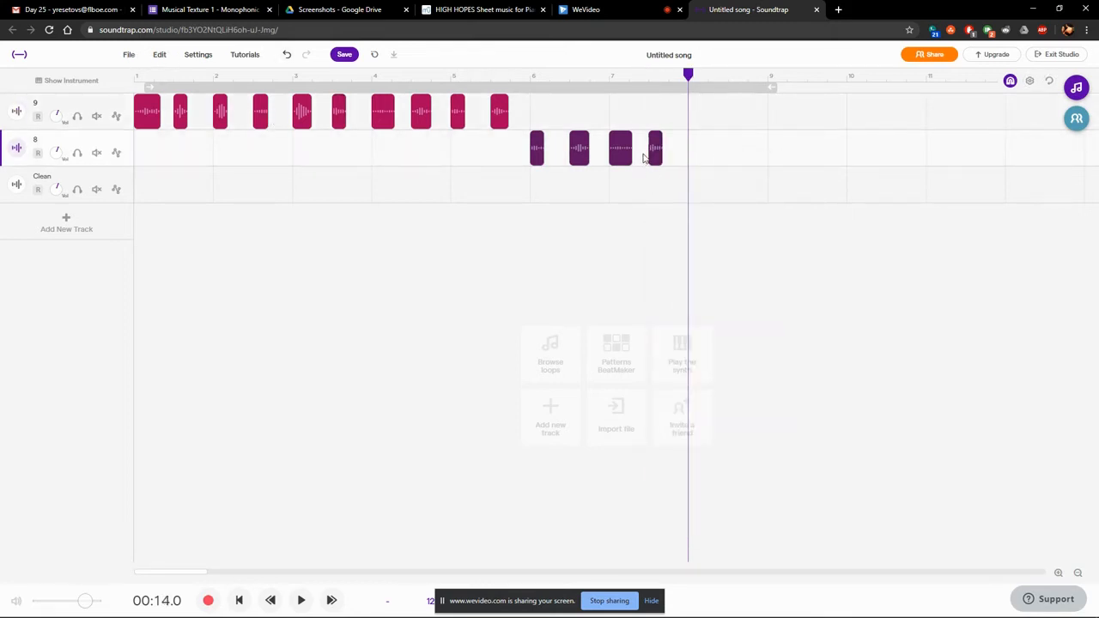
# Play back the pasted clip 5 on the second track.
pyautogui.click(650, 160)
pyautogui.press('space')
pyautogui.press('space')
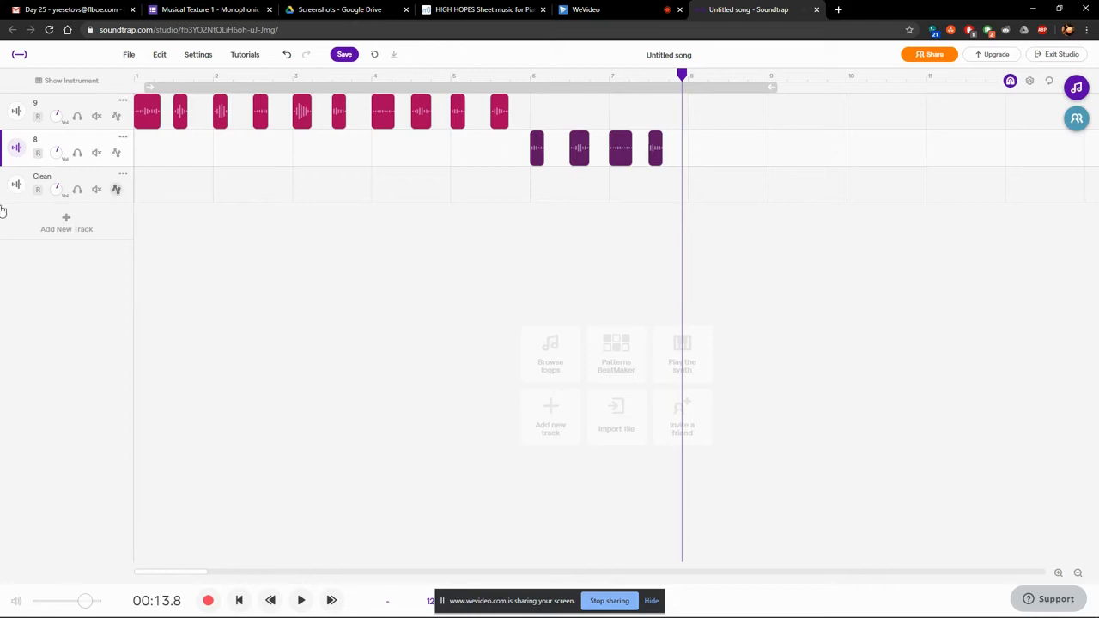
# Reorder the Clean track into second place, move the copied clips 8, 7, 6 and 5 onto it, and play them back from 00:09.0.
pyautogui.moveTo(29, 201); pyautogui.dragTo(26, 163)
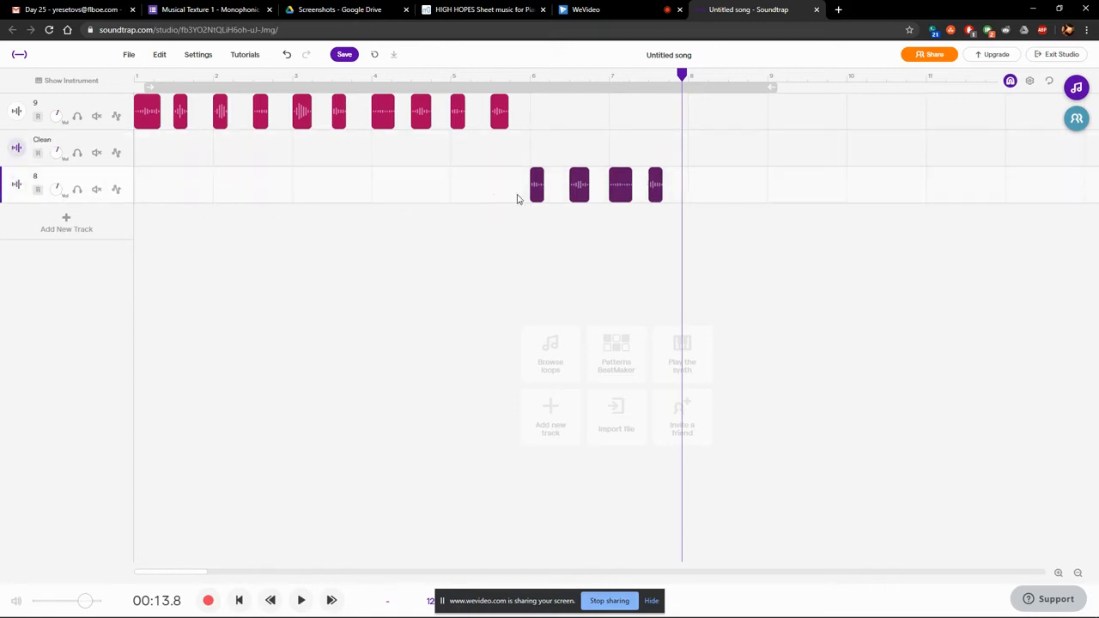
pyautogui.click(513, 152)
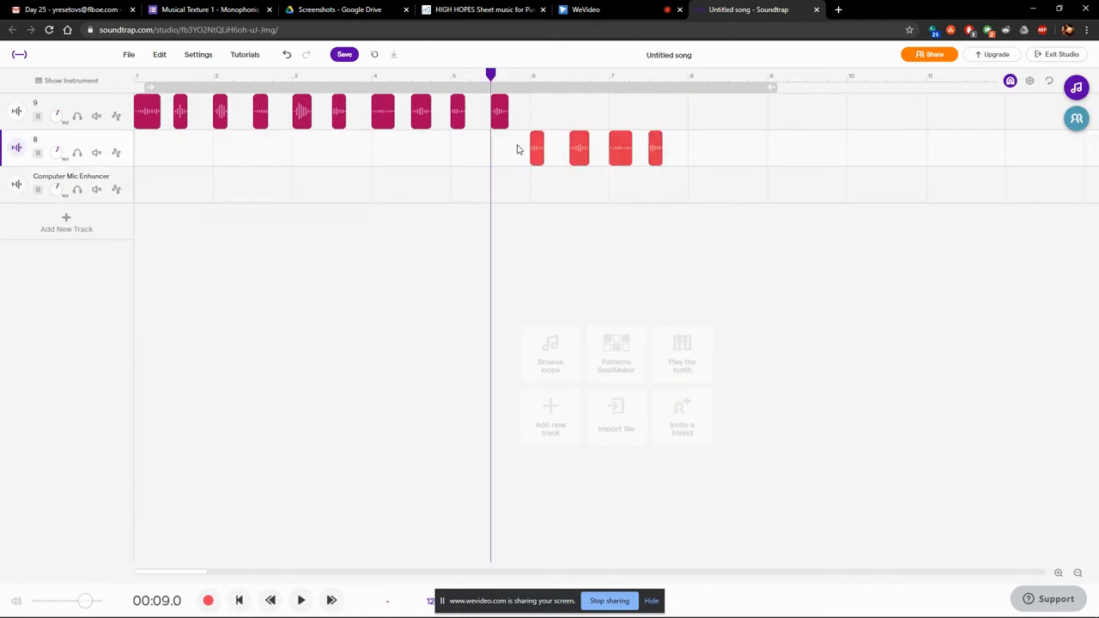
pyautogui.press('space')
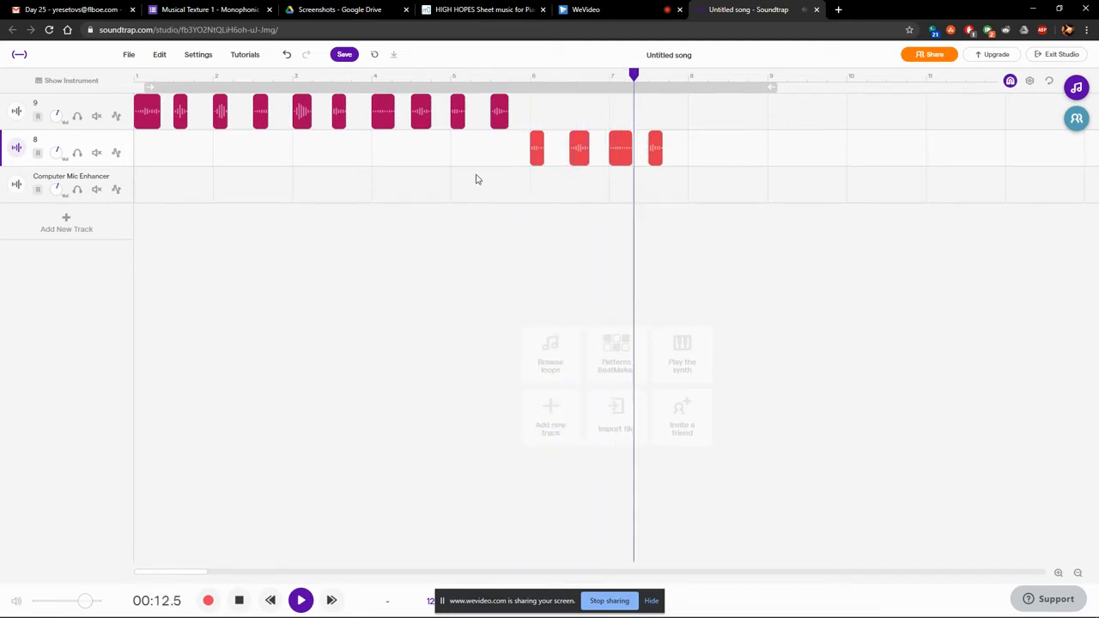
pyautogui.press('space')
pyautogui.click(301, 111)
pyautogui.moveTo(304, 110); pyautogui.dragTo(301, 110)
pyautogui.click(302, 112)
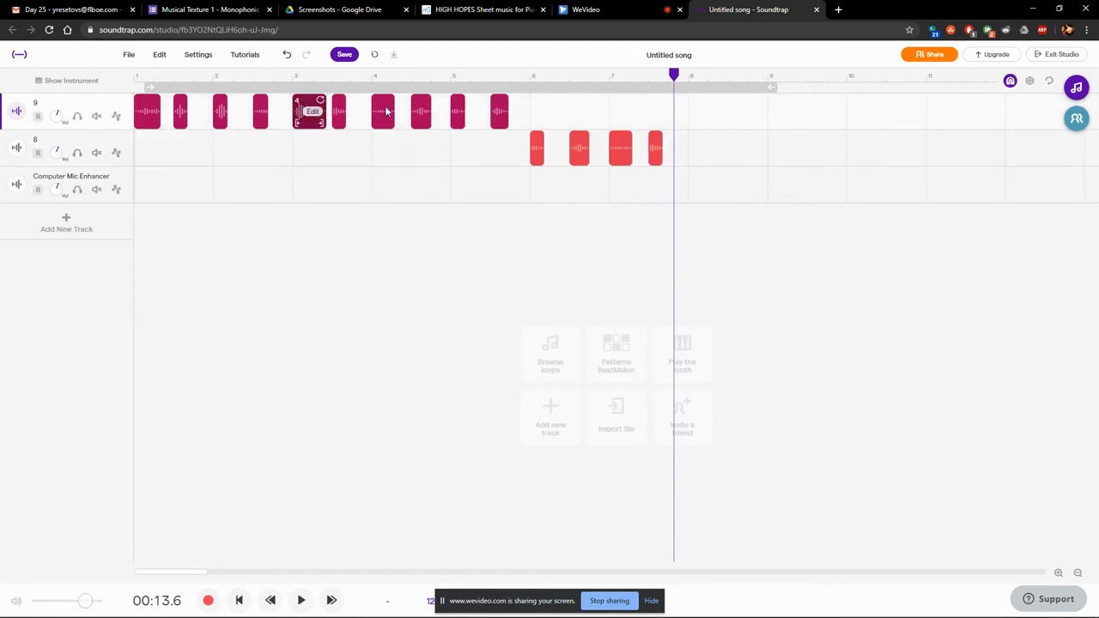
pyautogui.click(301, 112)
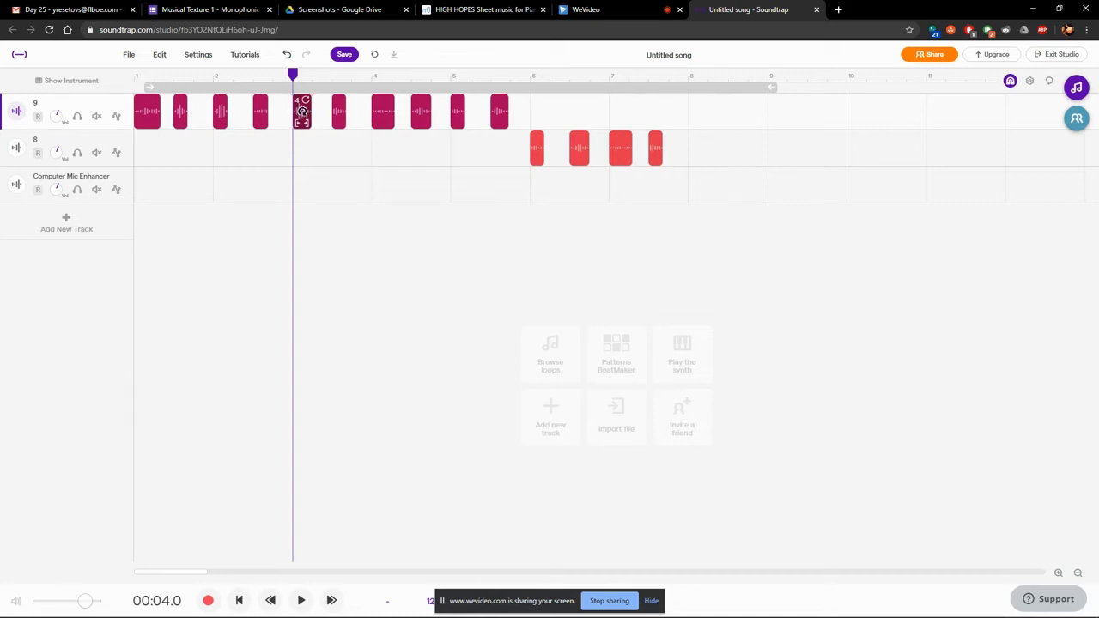
pyautogui.hotkey('ctrl', 'z')
# Place a copy of clip 4 on the second track at measure 8 and a copy of clip 3 half a measure after it.
pyautogui.scroll(3, 299, 124)
pyautogui.moveTo(301, 127); pyautogui.dragTo(920, 153)
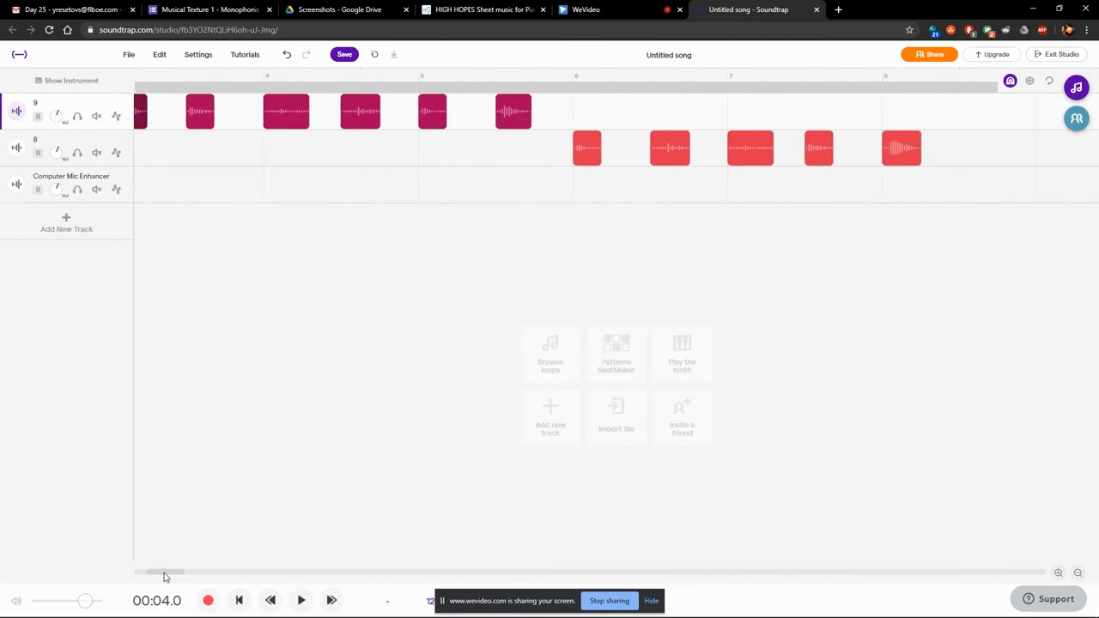
pyautogui.moveTo(164, 573); pyautogui.dragTo(152, 573)
pyautogui.moveTo(381, 121); pyautogui.dragTo(732, 149)
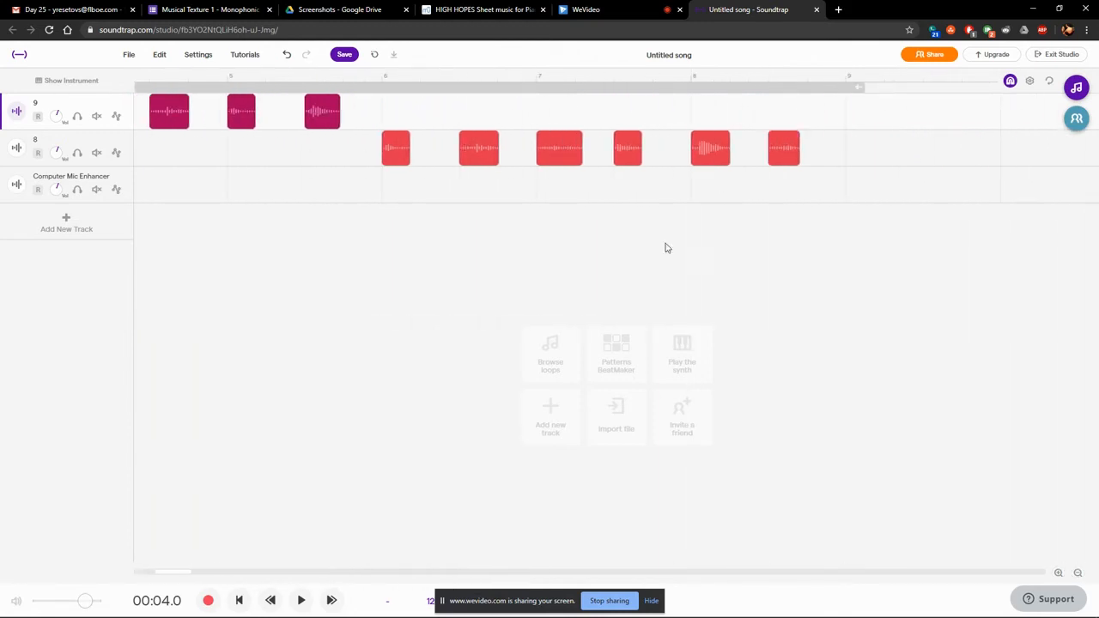
pyautogui.moveTo(193, 576)
pyautogui.mouseDown()
pyautogui.moveTo(171, 574)
pyautogui.moveTo(228, 576)
pyautogui.moveTo(206, 579)
pyautogui.mouseUp()
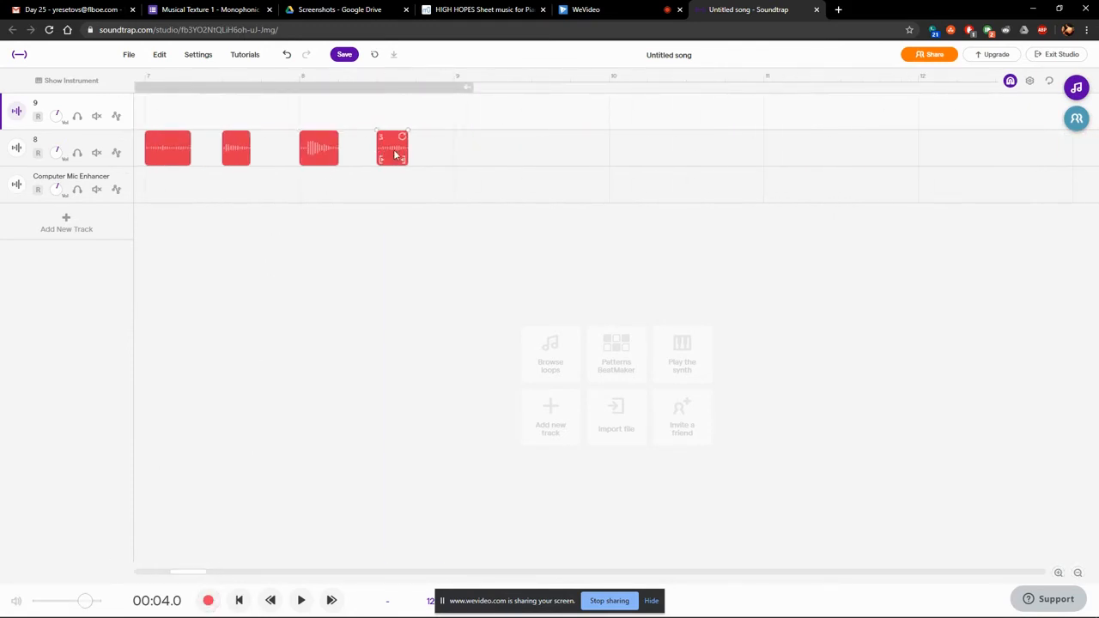
pyautogui.moveTo(178, 574); pyautogui.dragTo(141, 574)
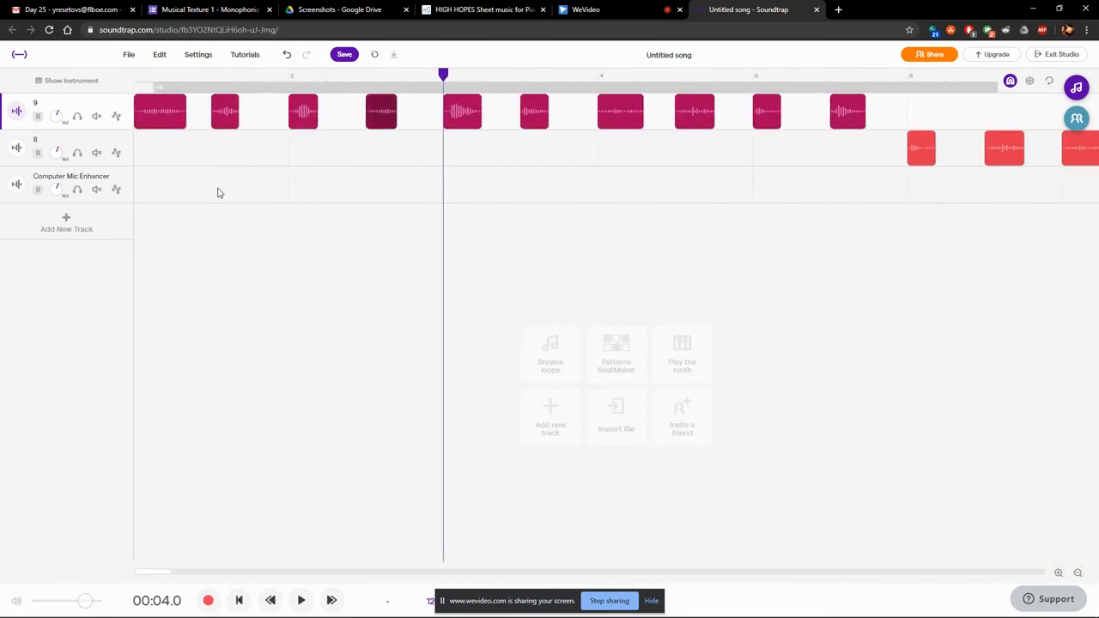
# Place copies of clips 2, 1 and 0 on the second track at half-measure spacing, starting at measure 9.
pyautogui.click(309, 115)
pyautogui.moveTo(170, 123); pyautogui.dragTo(662, 181)
pyautogui.moveTo(801, 193); pyautogui.dragTo(649, 161)
pyautogui.moveTo(722, 187); pyautogui.dragTo(723, 156)
pyautogui.moveTo(675, 194); pyautogui.dragTo(810, 149)
pyautogui.scroll(-2, 388, 178)
pyautogui.scroll(-2, 387, 179)
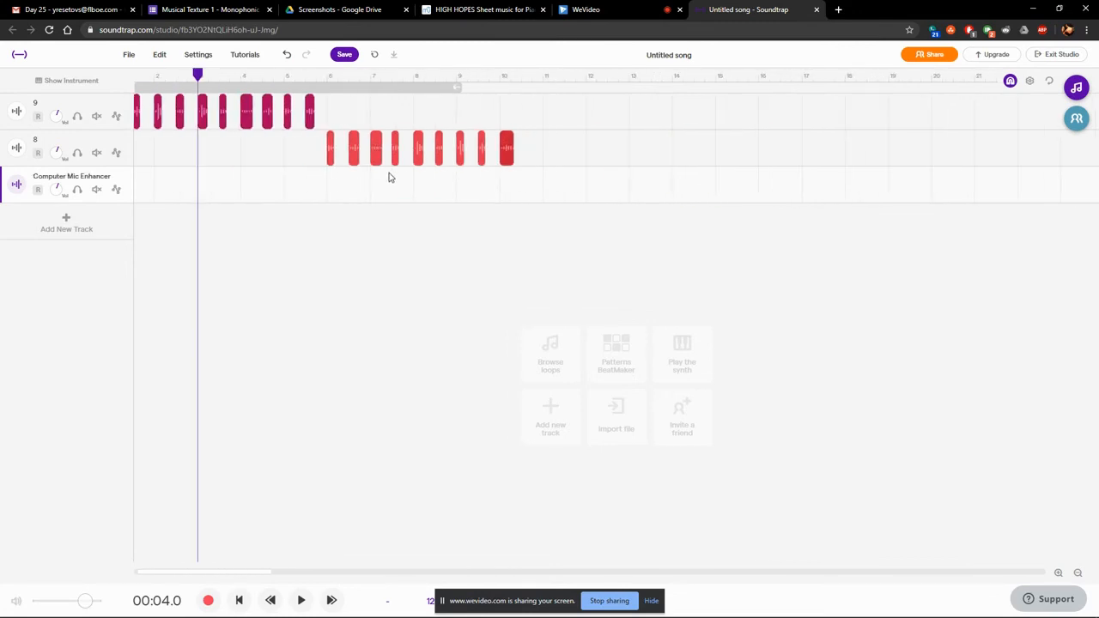
# Play back excerpts of the song from the beginning, from measure 6 and from measure 9, then stop.
pyautogui.click(239, 600)
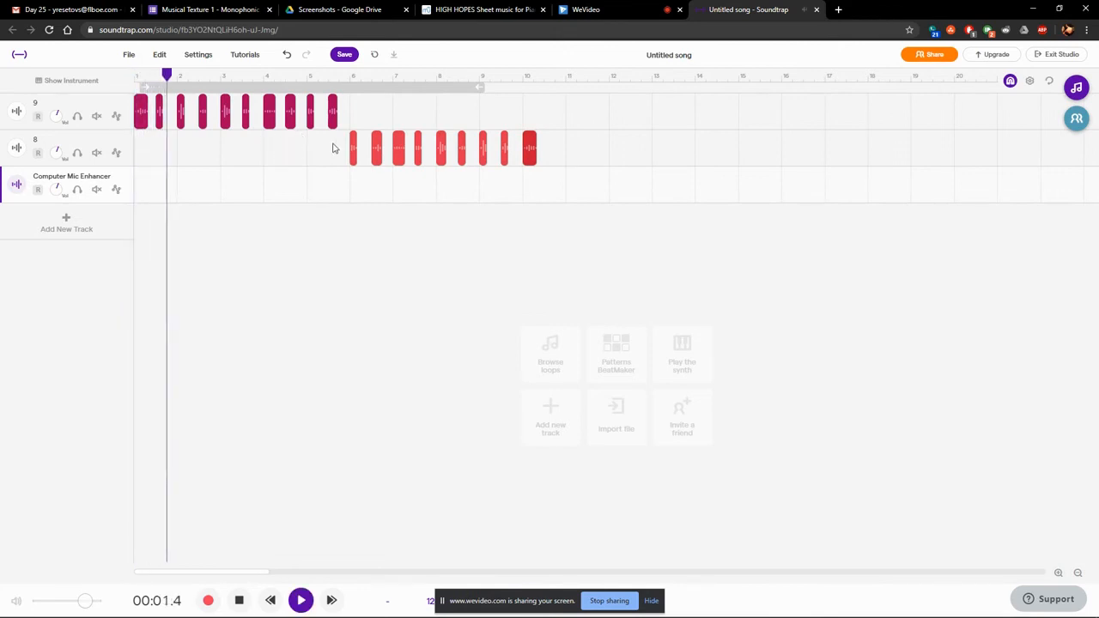
pyautogui.click(349, 105)
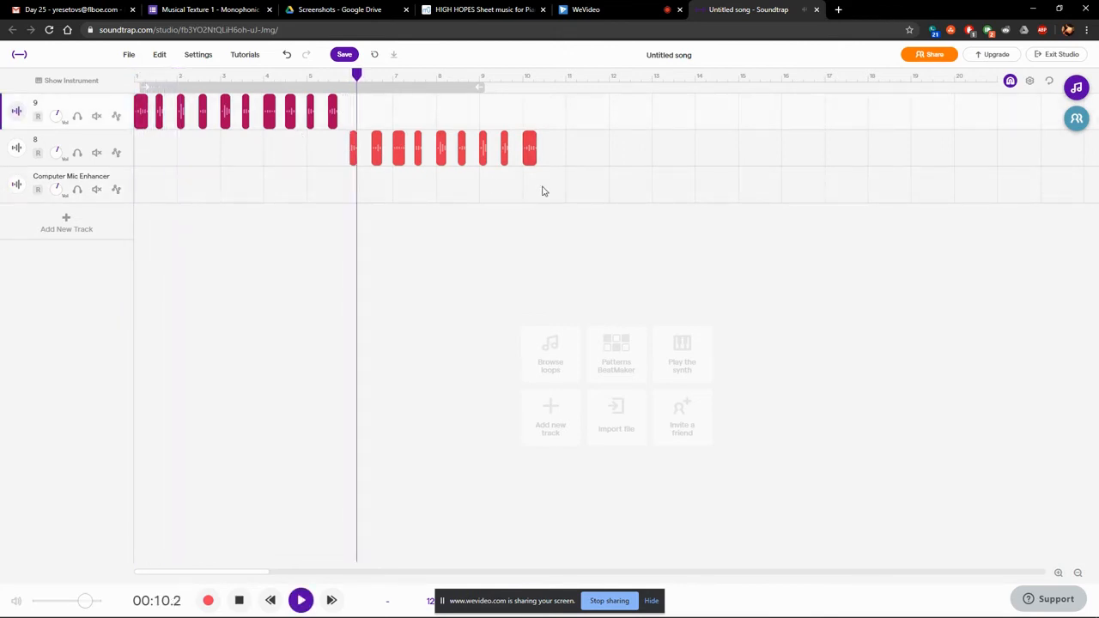
pyautogui.click(482, 107)
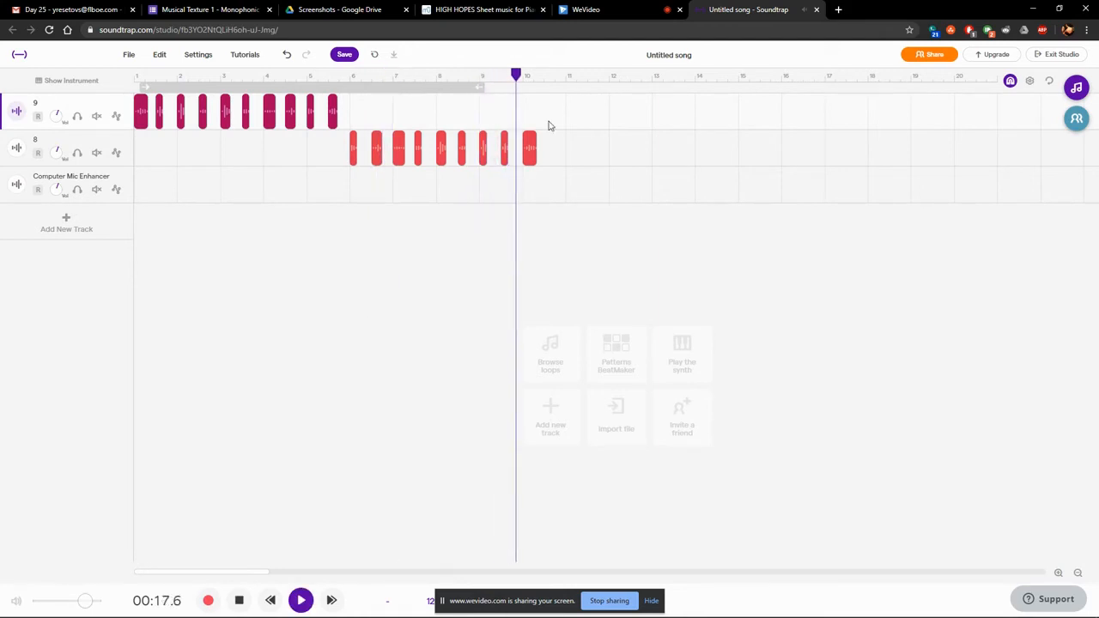
pyautogui.press('space')
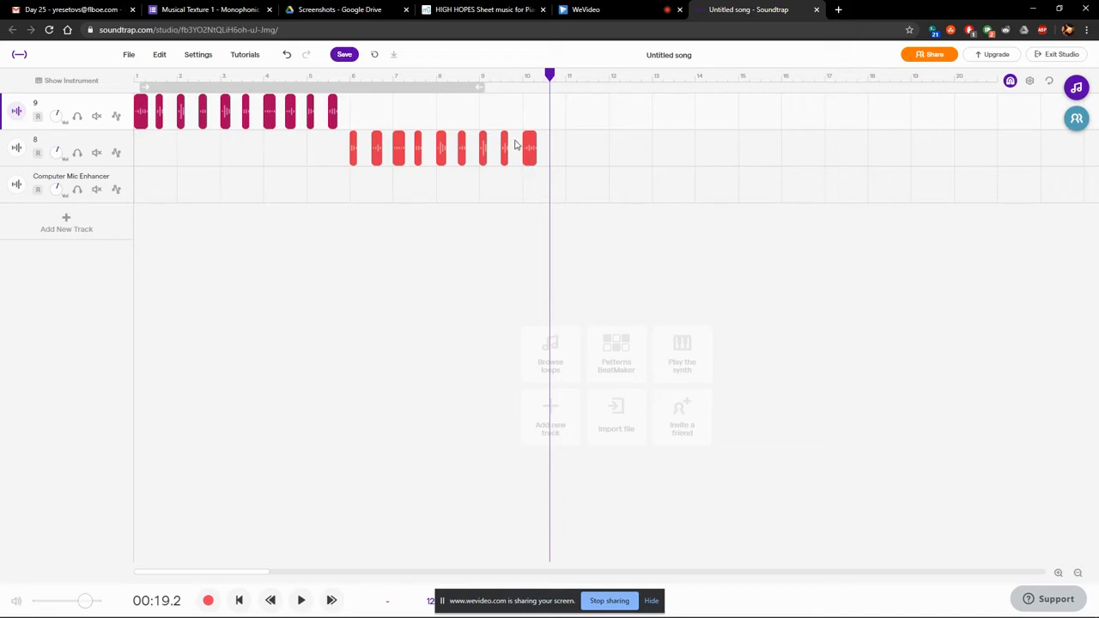
# Try extending clip 8 at measure 6 on the second track with grid snapping off, and play it back.
pyautogui.scroll(5, 346, 152)
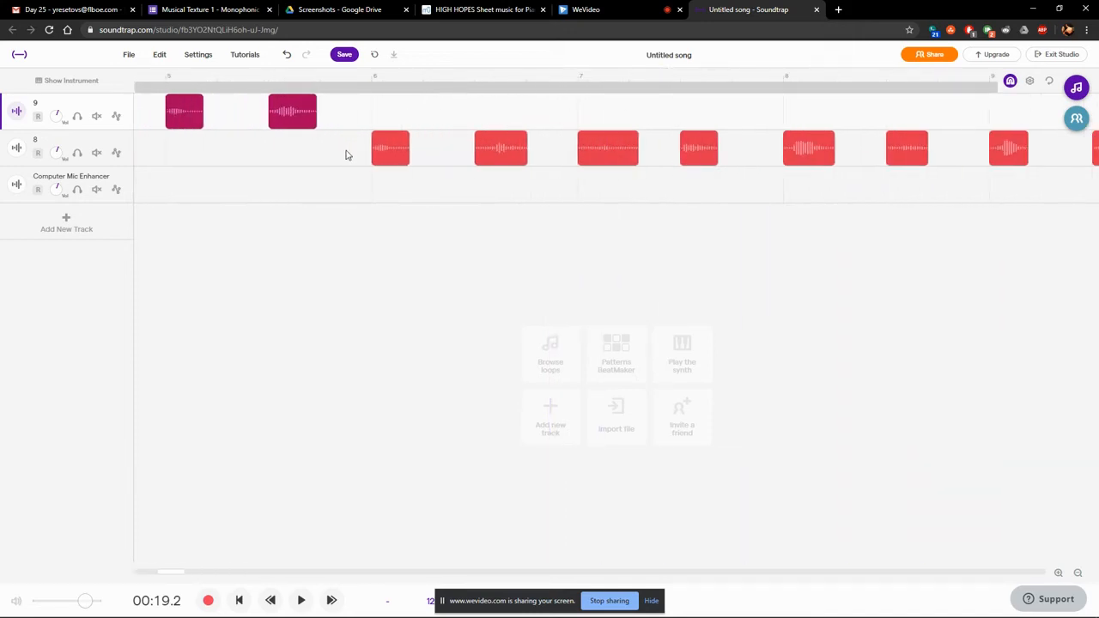
pyautogui.click(392, 163)
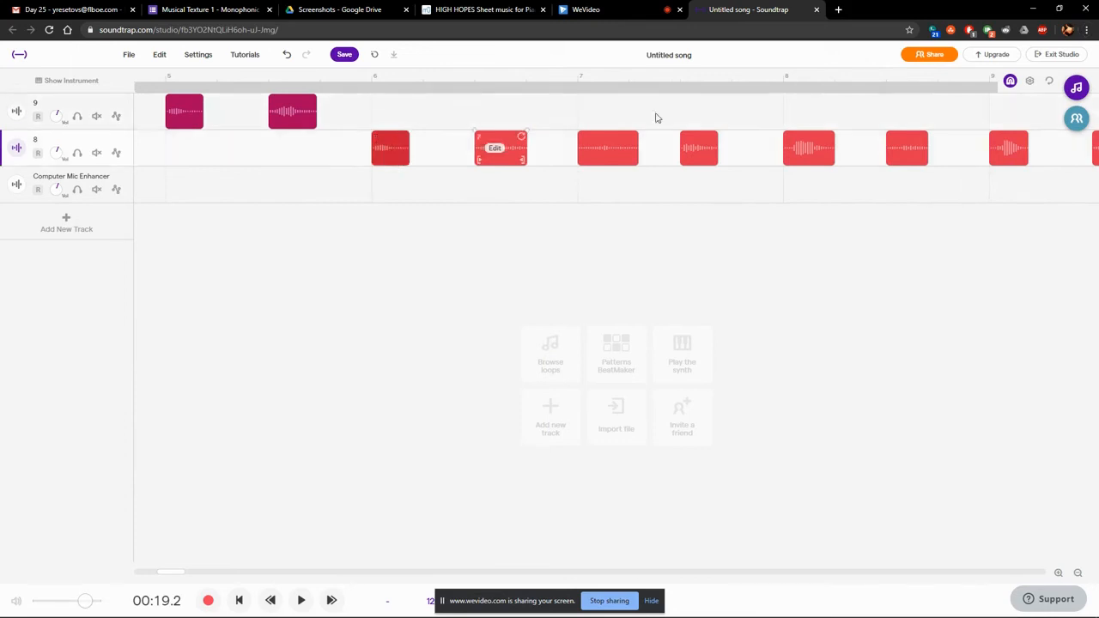
pyautogui.moveTo(399, 152); pyautogui.dragTo(370, 147)
pyautogui.click(315, 152)
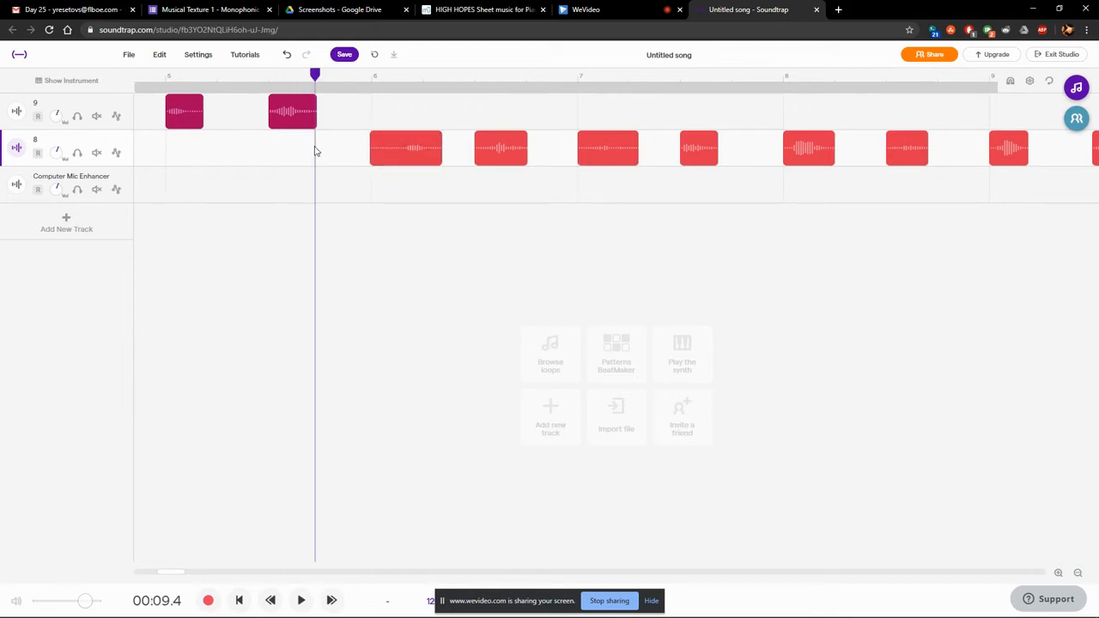
pyautogui.press('space')
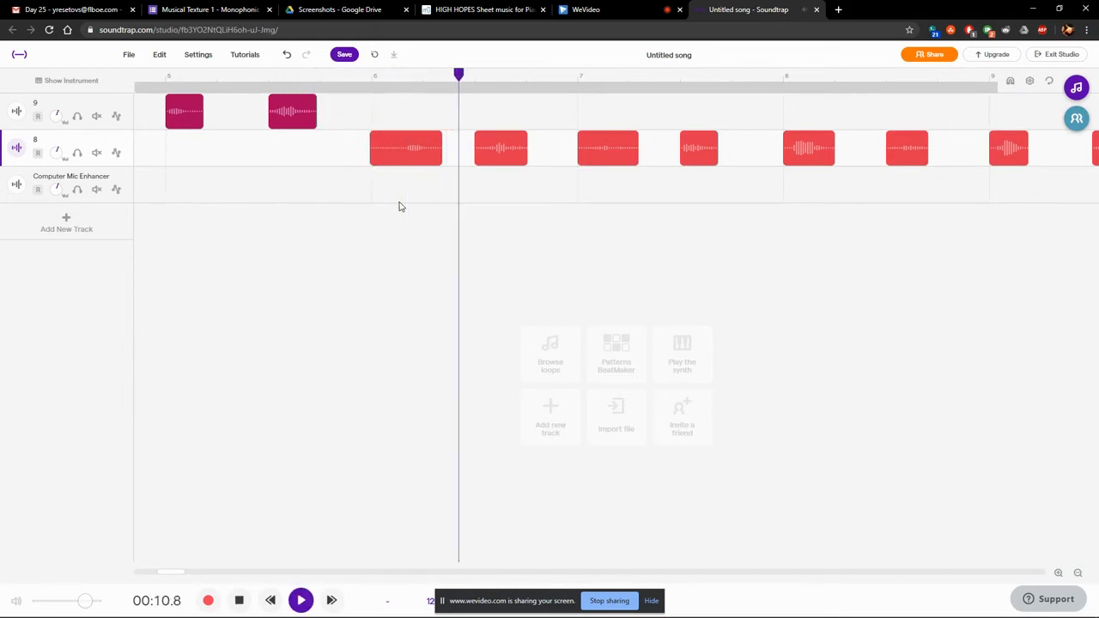
pyautogui.click(348, 151)
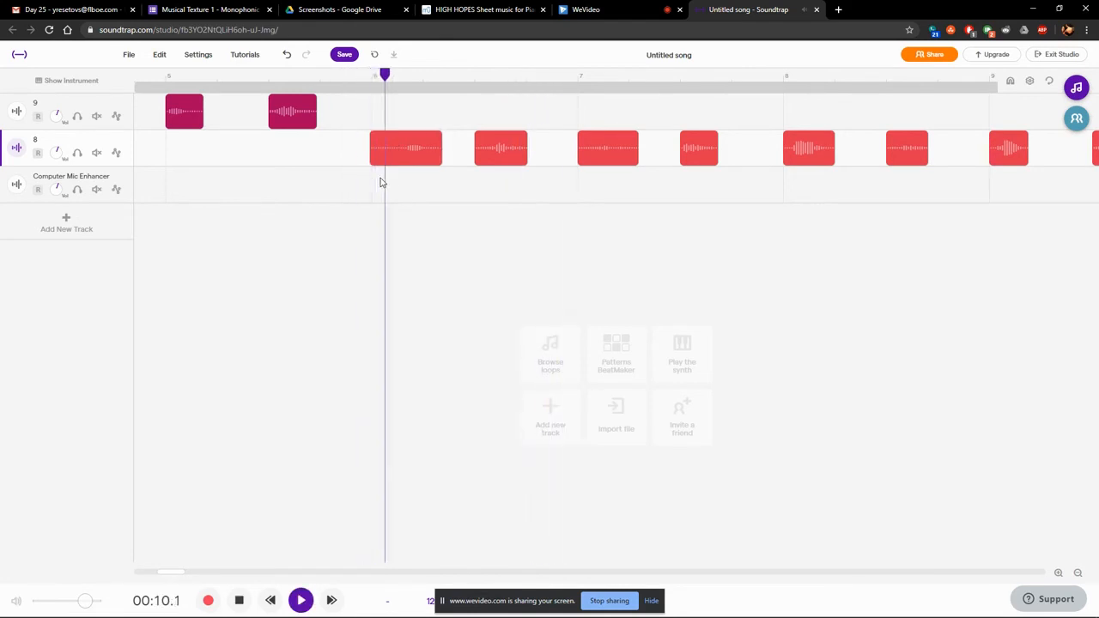
pyautogui.press('space')
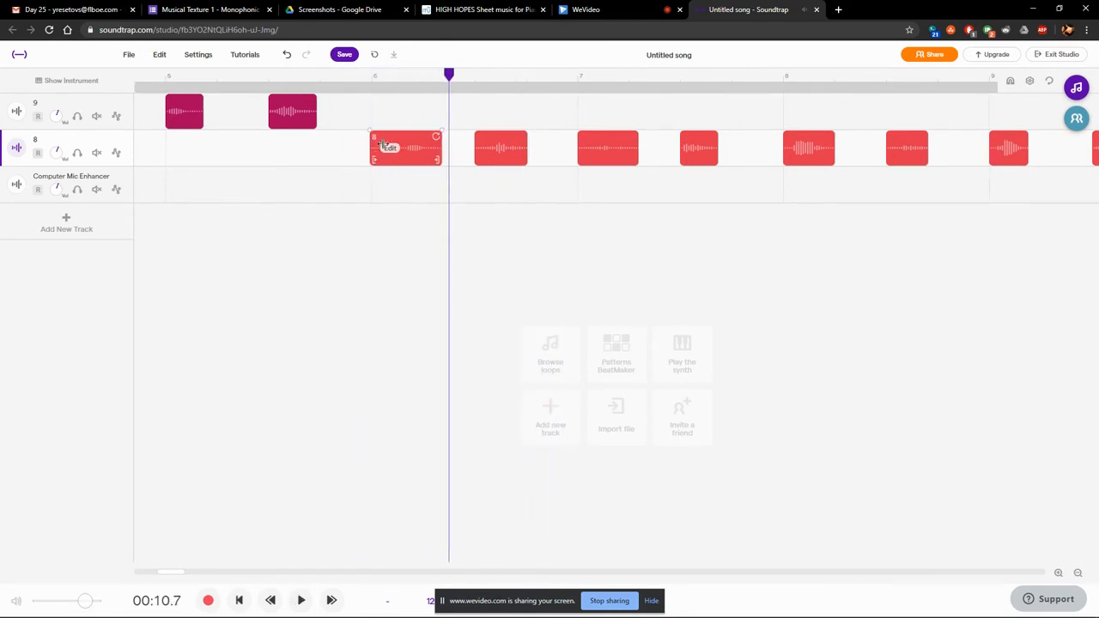
# Undo the length change of clip 8 at measure 6 on the second track.
pyautogui.click(408, 143)
pyautogui.moveTo(449, 75); pyautogui.dragTo(370, 76)
pyautogui.scroll(-5, 350, 134)
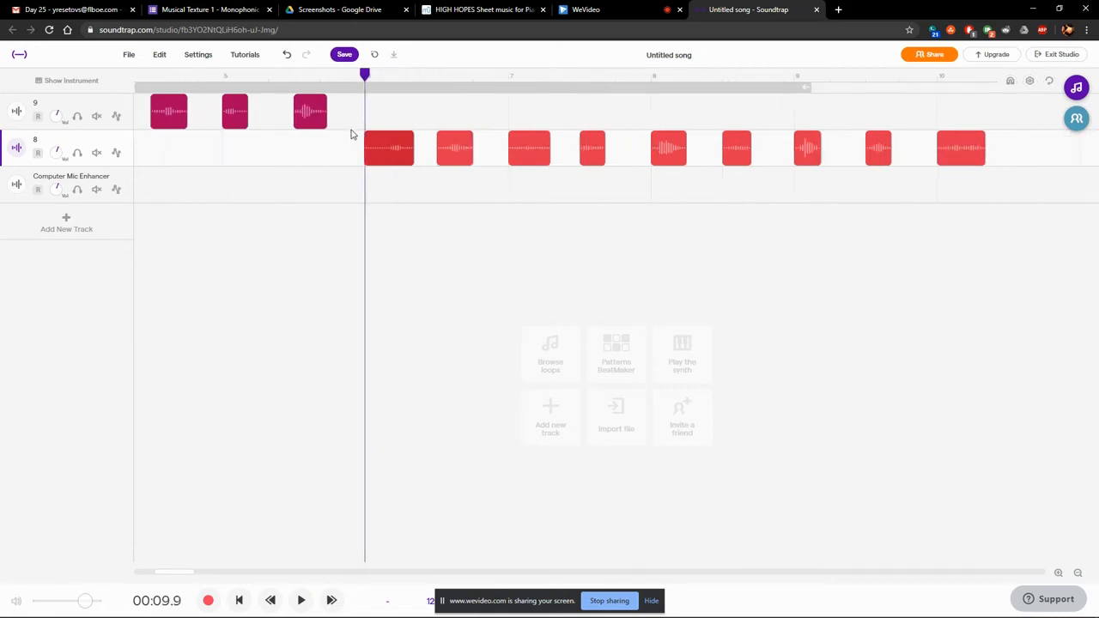
pyautogui.moveTo(360, 147); pyautogui.dragTo(384, 169)
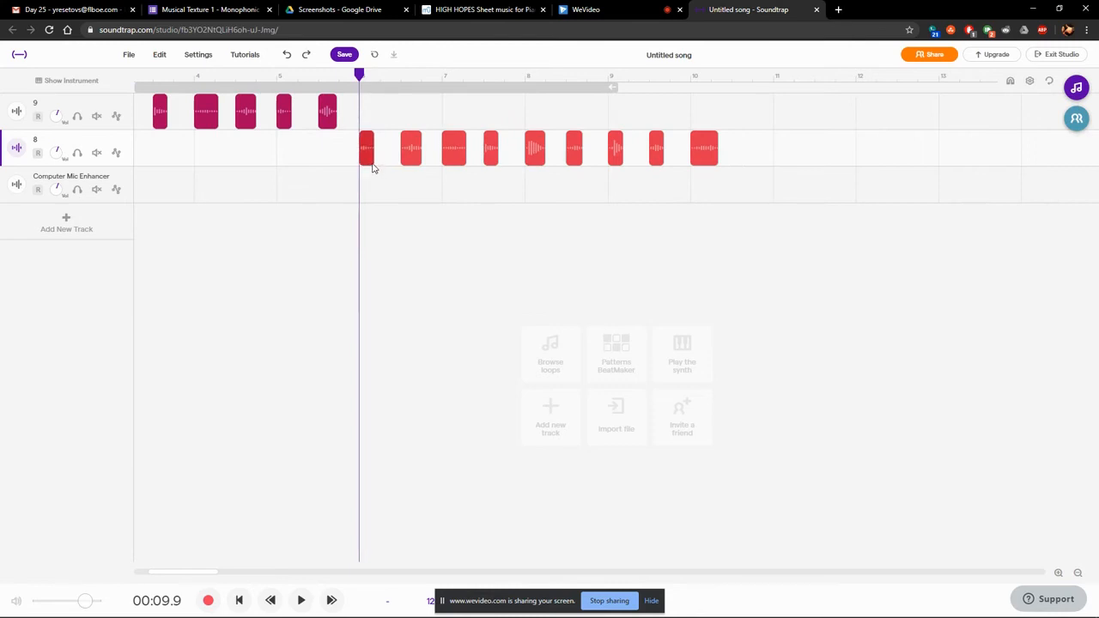
# Play back clip 8 at measure 6, trim the silence off its end, and play it again.
pyautogui.scroll(10, 372, 167)
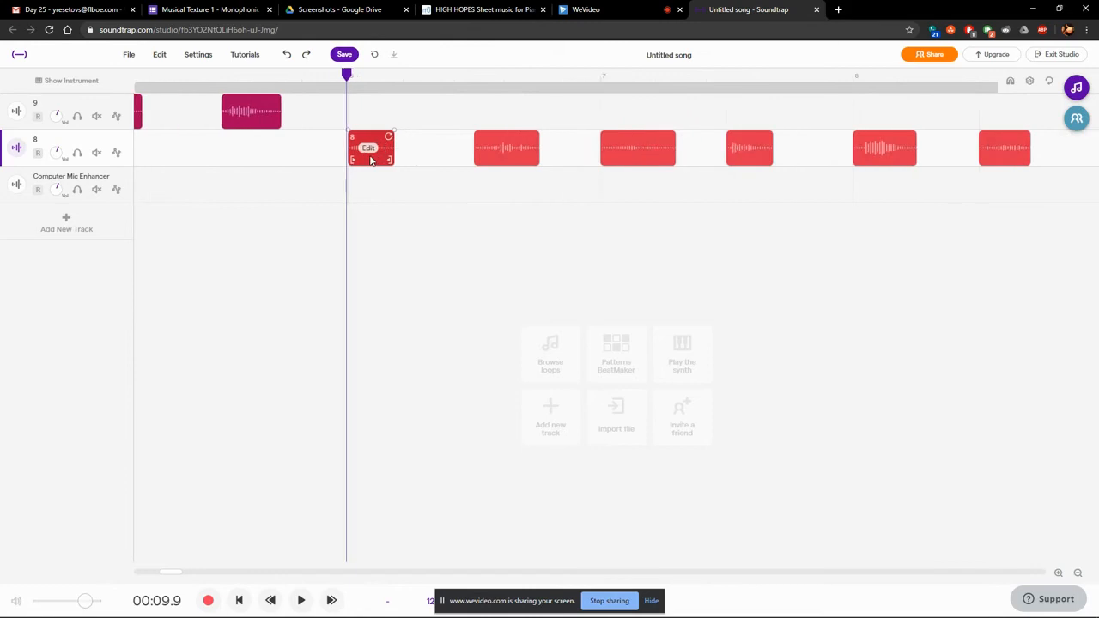
pyautogui.scroll(2, 369, 162)
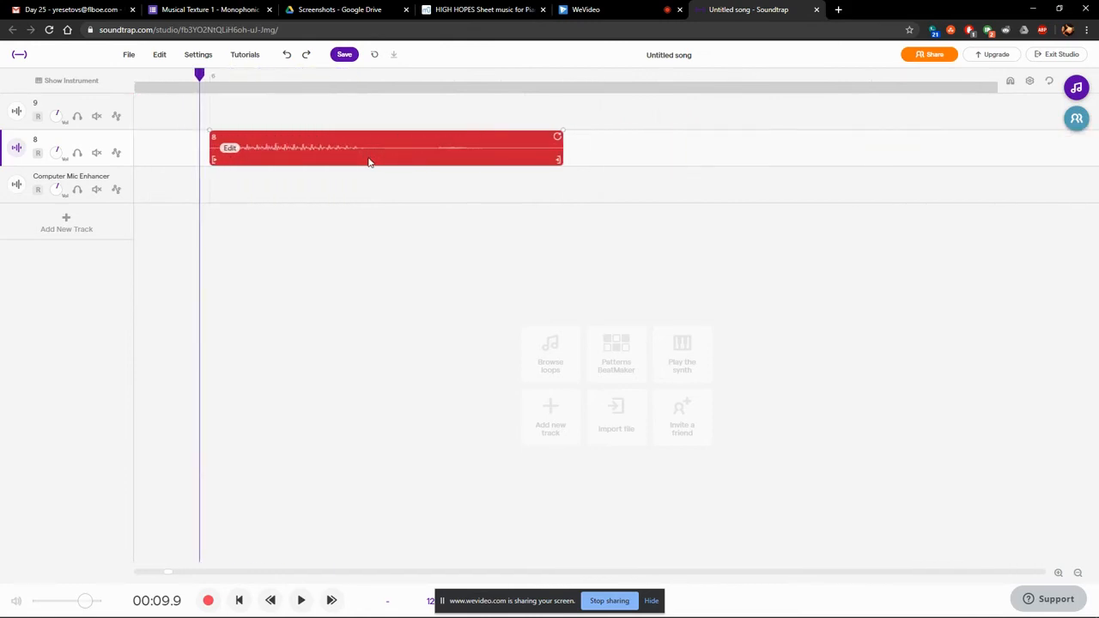
pyautogui.press('space')
pyautogui.press('space')
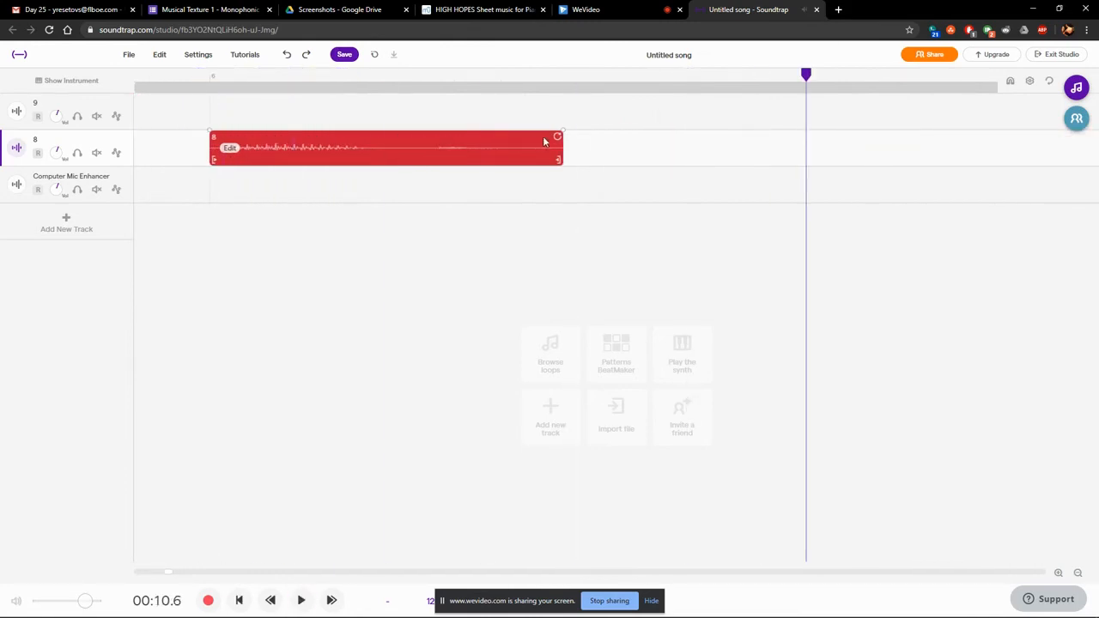
pyautogui.moveTo(556, 161); pyautogui.dragTo(498, 160)
pyautogui.press('space')
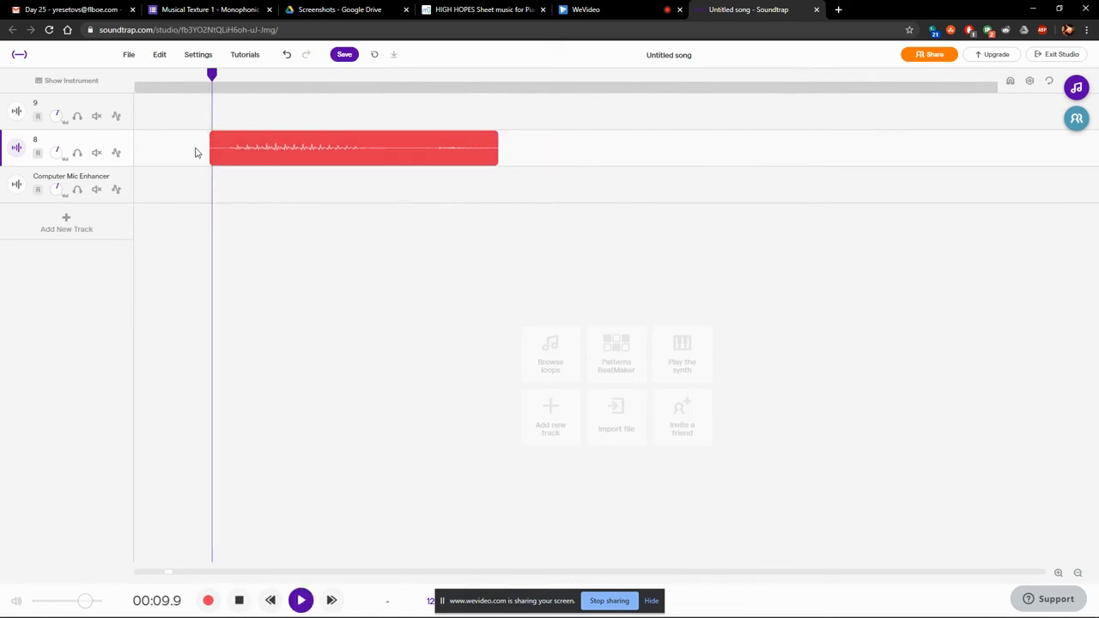
pyautogui.press('space')
# Trim the silence off the start of clip 8, turn grid snapping on, and align the clip to measure 6.
pyautogui.click(214, 152)
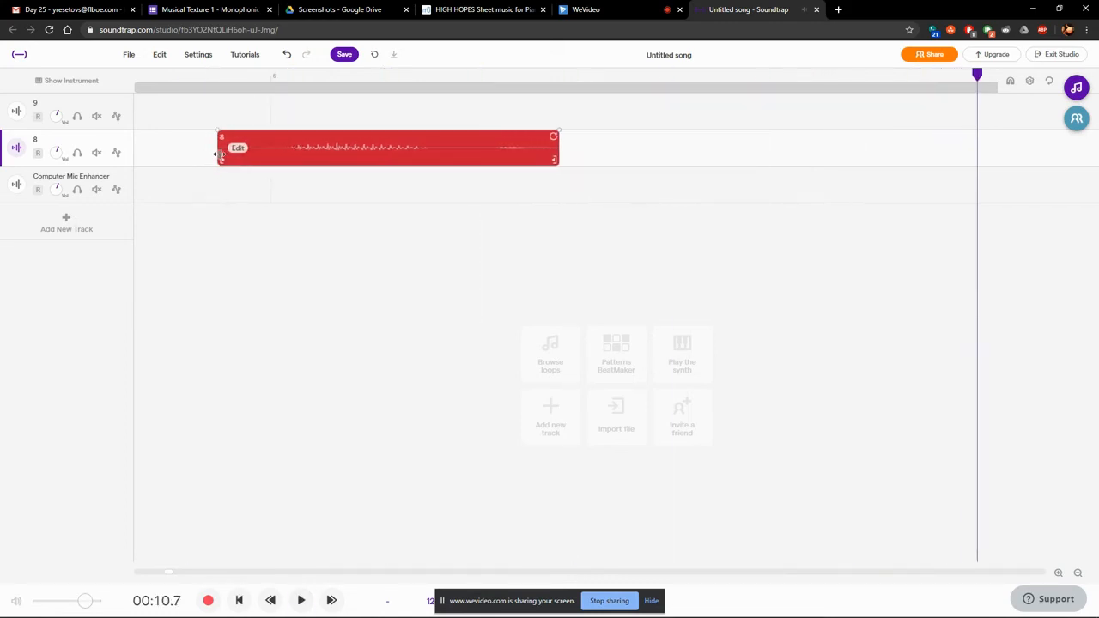
pyautogui.moveTo(216, 155); pyautogui.dragTo(297, 161)
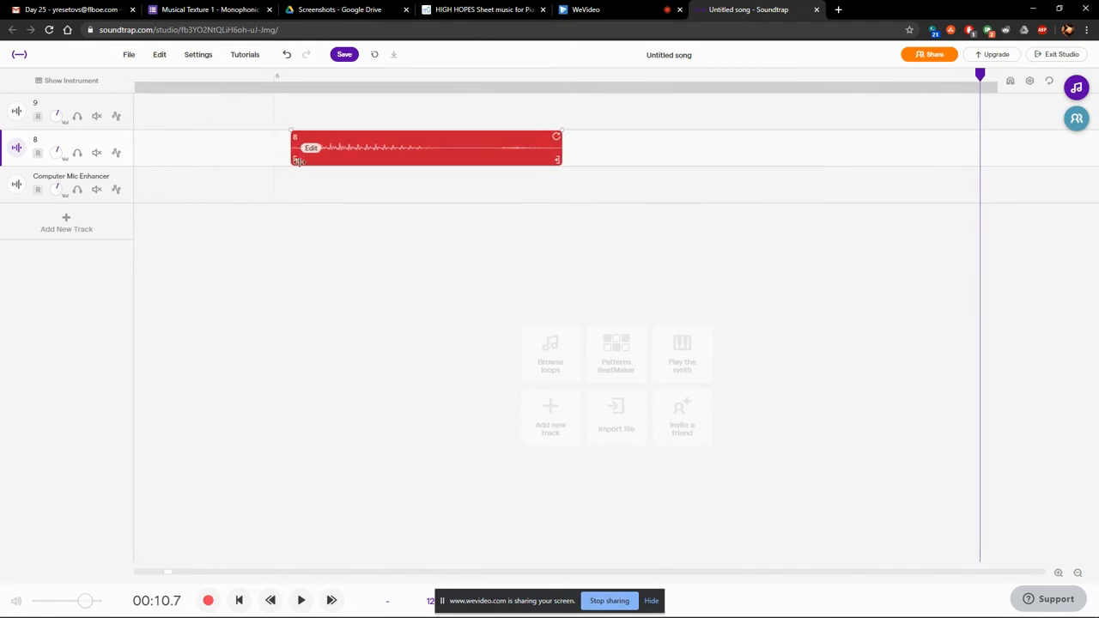
pyautogui.click(1009, 80)
pyautogui.moveTo(438, 162); pyautogui.dragTo(425, 161)
pyautogui.scroll(-5, 439, 147)
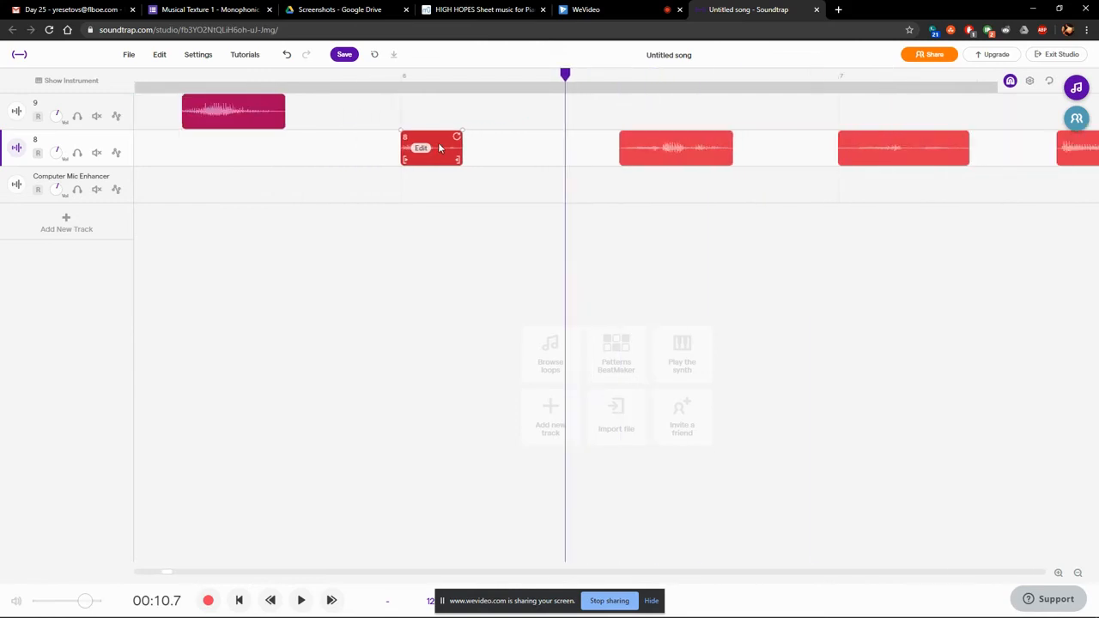
pyautogui.scroll(-8, 444, 153)
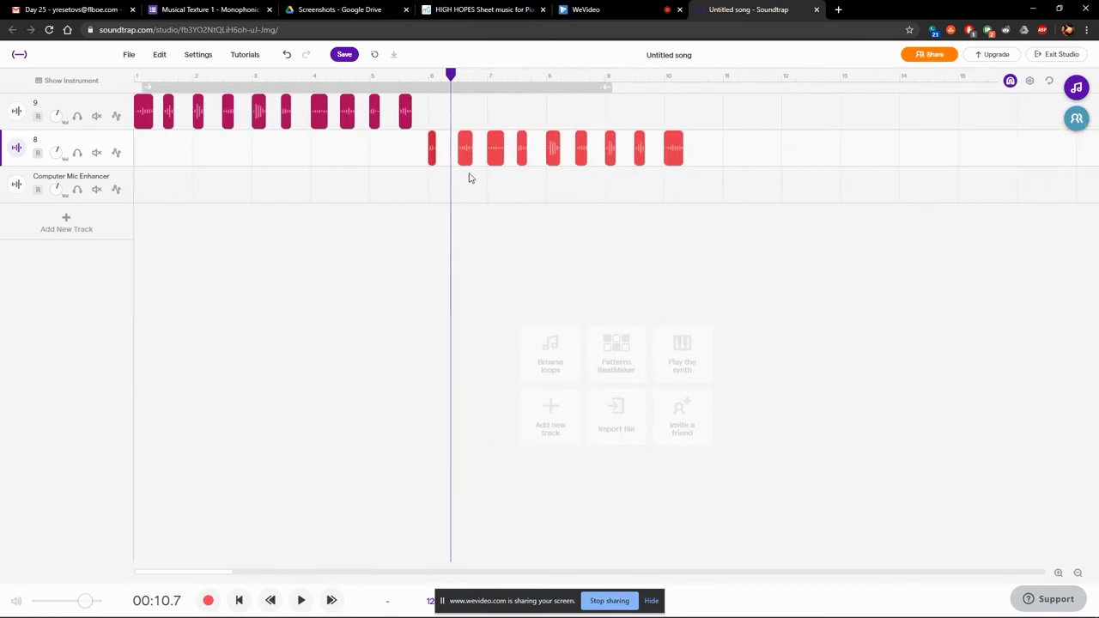
pyautogui.scroll(-2, 468, 171)
pyautogui.moveTo(614, 111); pyautogui.dragTo(77, 160)
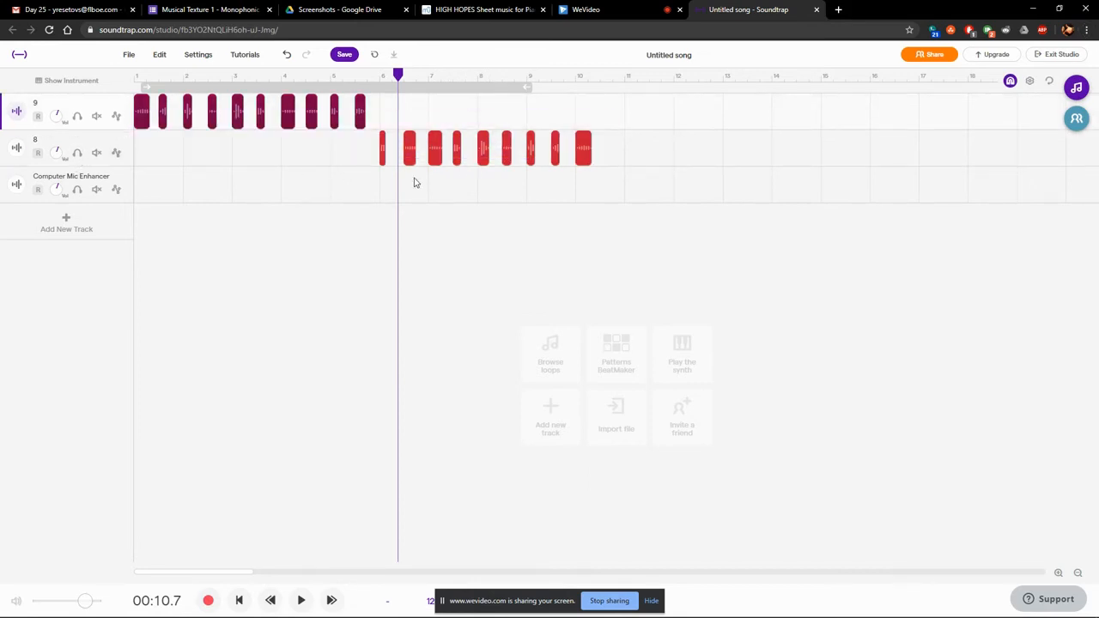
pyautogui.click(625, 187)
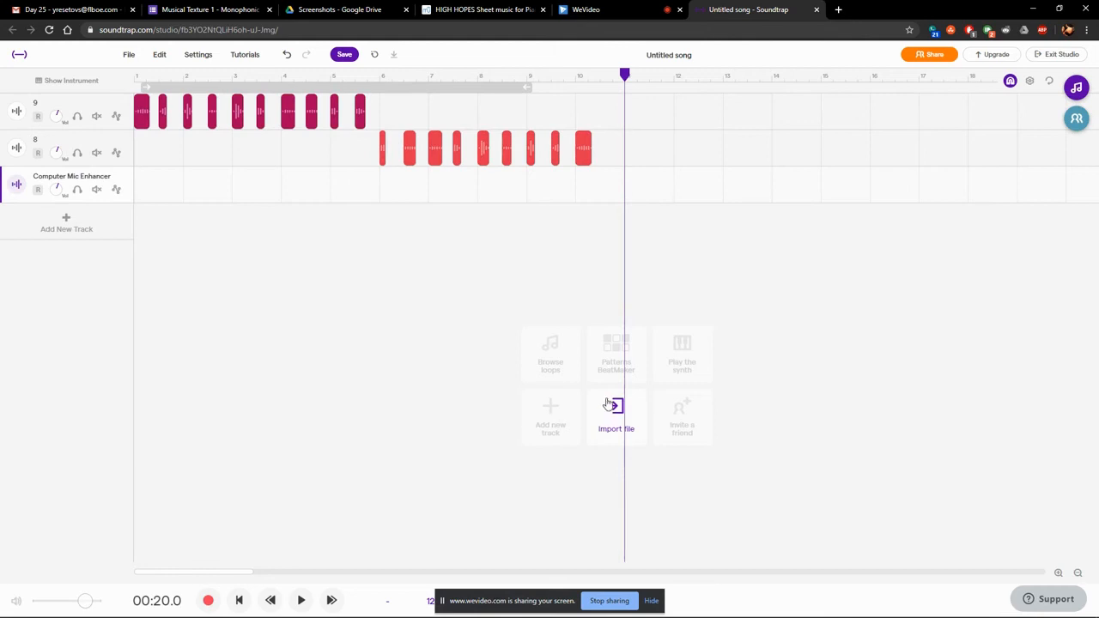
# Delete the empty Computer Mic Enhancer track and duplicate the second track.
pyautogui.click(124, 178)
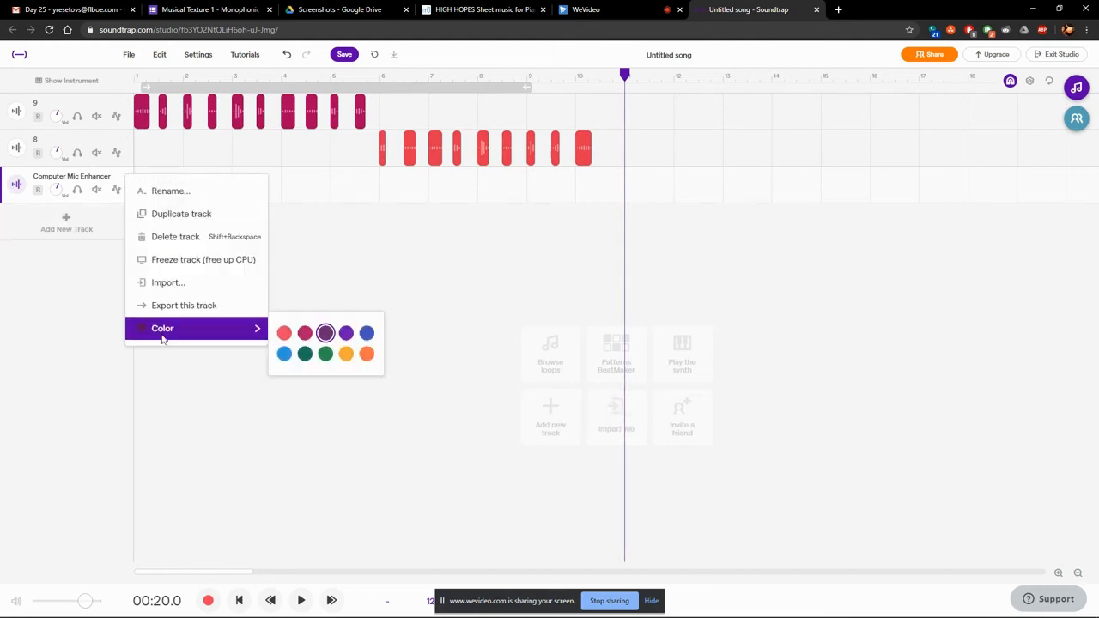
pyautogui.click(171, 237)
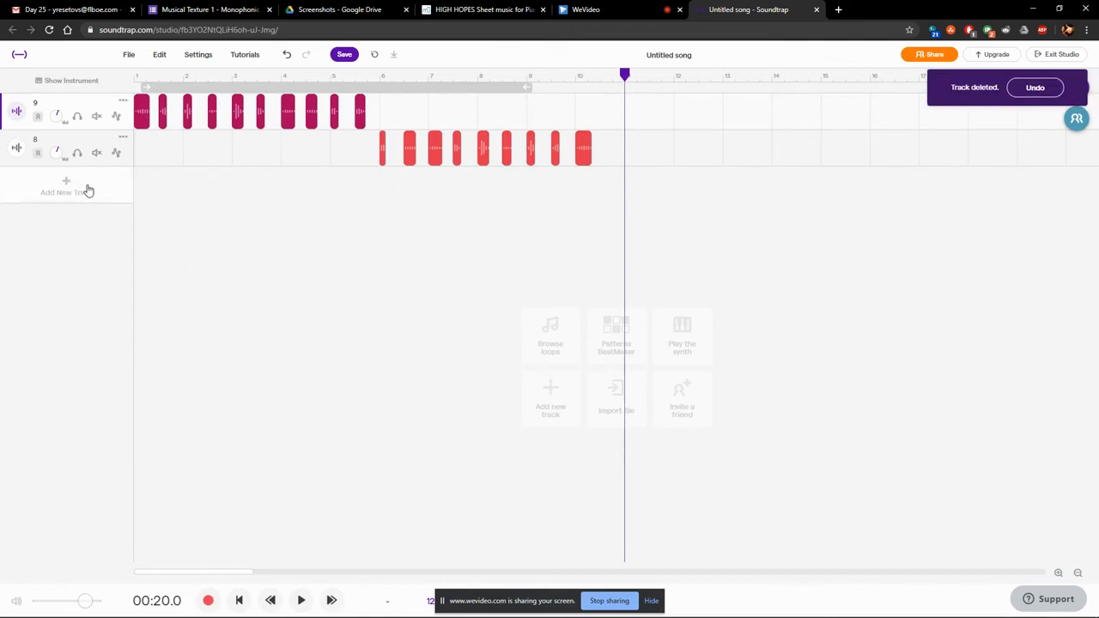
pyautogui.click(125, 140)
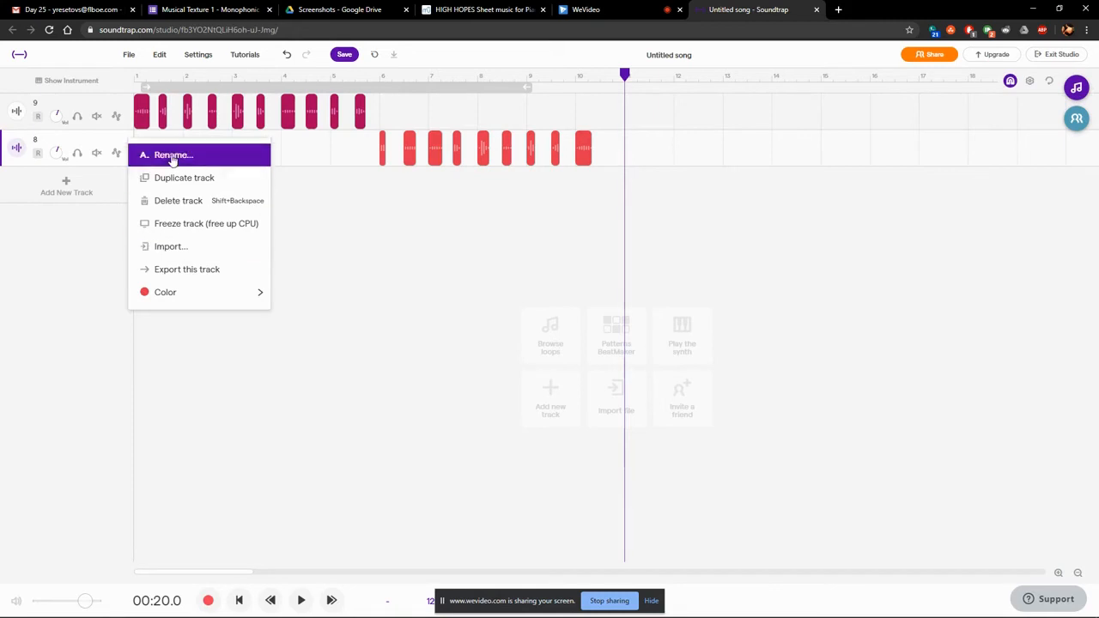
pyautogui.click(173, 179)
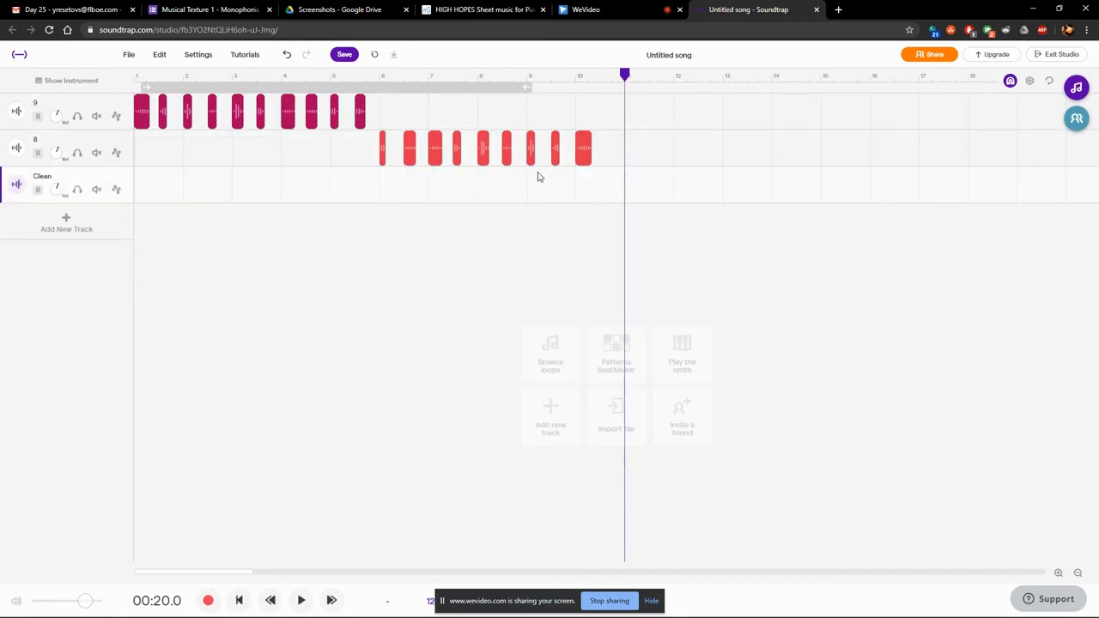
# Move all the countdown clips from the second track up to the first track, keeping them starting at measure 6.
pyautogui.click(595, 168)
pyautogui.moveTo(383, 144); pyautogui.dragTo(383, 117)
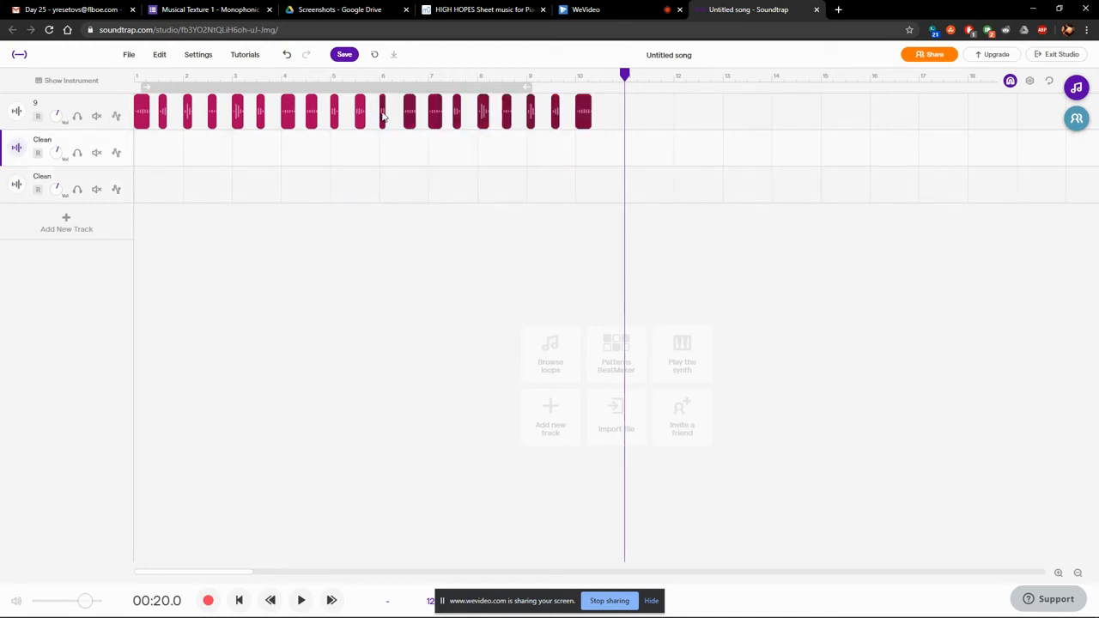
pyautogui.click(600, 125)
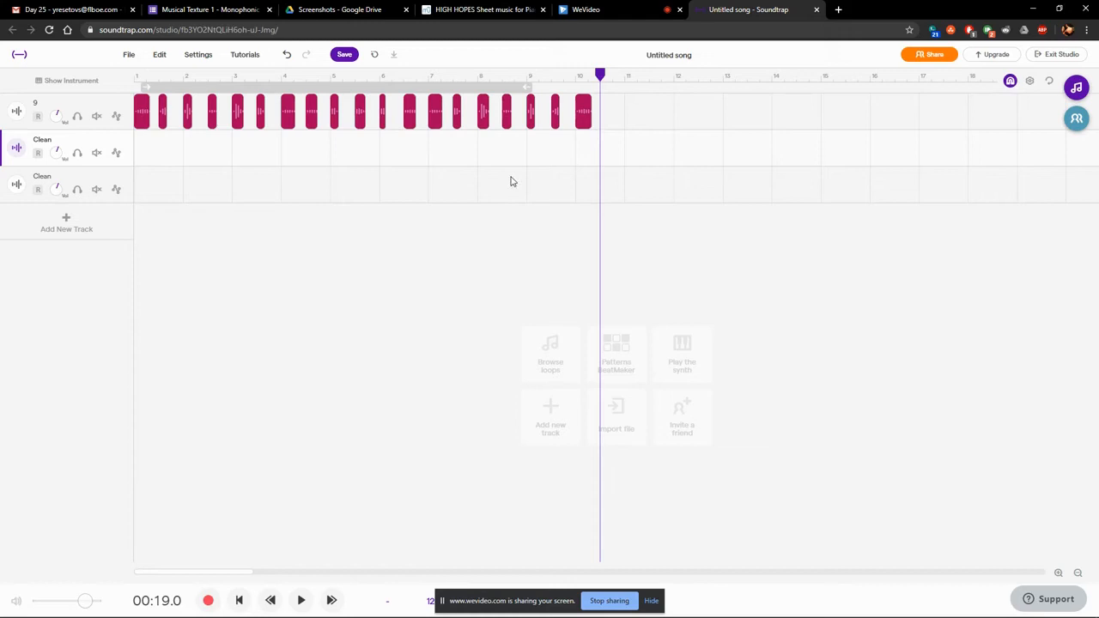
pyautogui.click(614, 147)
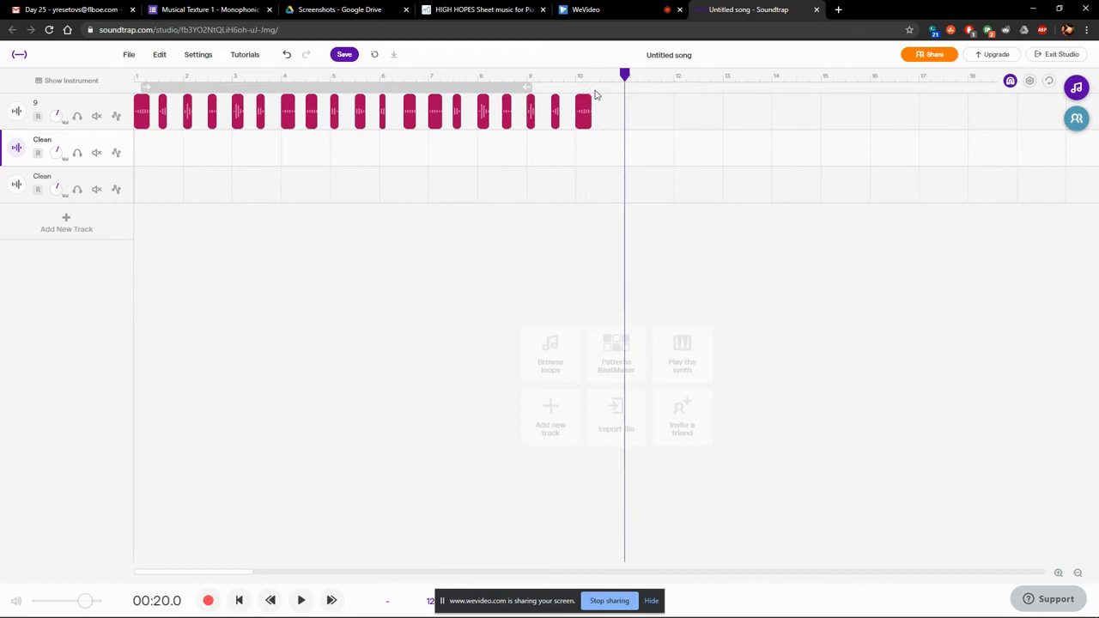
pyautogui.click(602, 139)
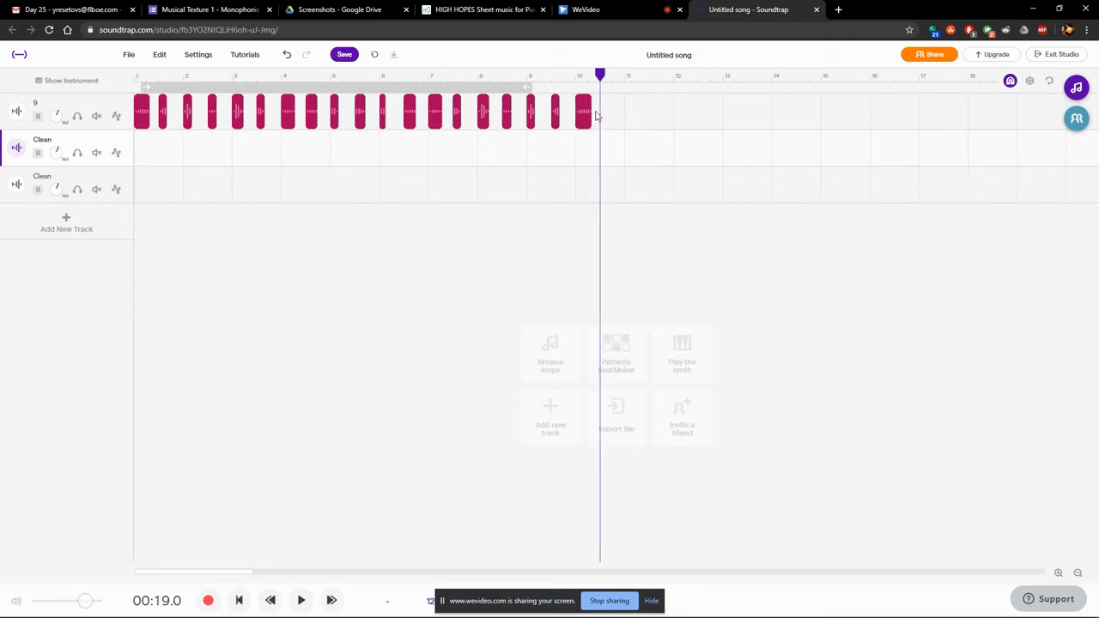
pyautogui.moveTo(598, 116)
pyautogui.mouseDown()
pyautogui.moveTo(104, 121)
pyautogui.moveTo(596, 114)
pyautogui.mouseUp()
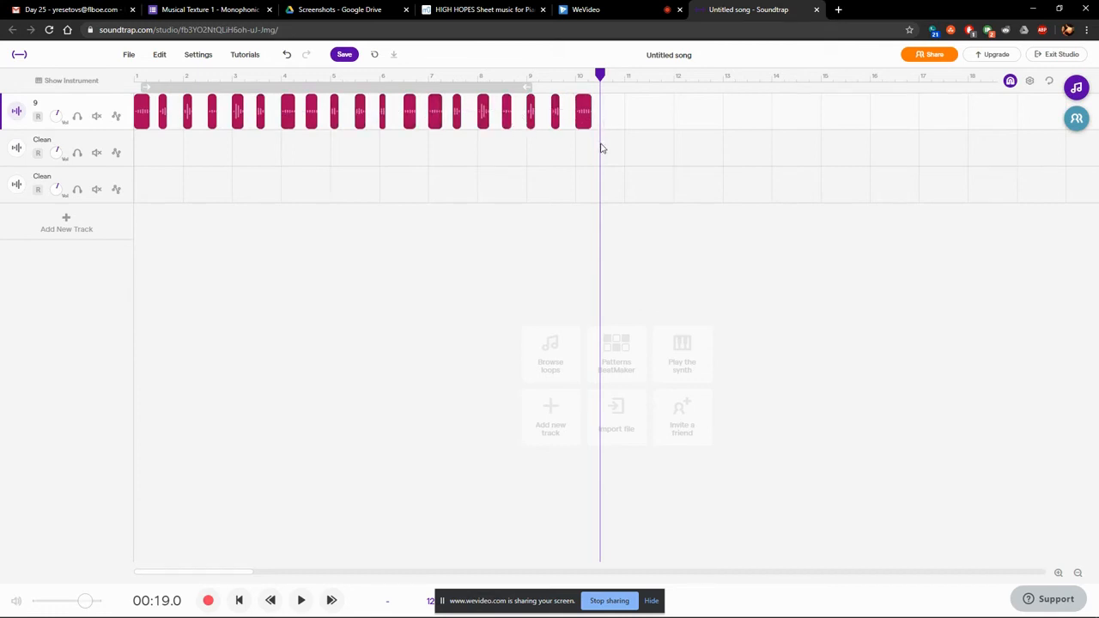
pyautogui.moveTo(602, 147); pyautogui.dragTo(902, 163)
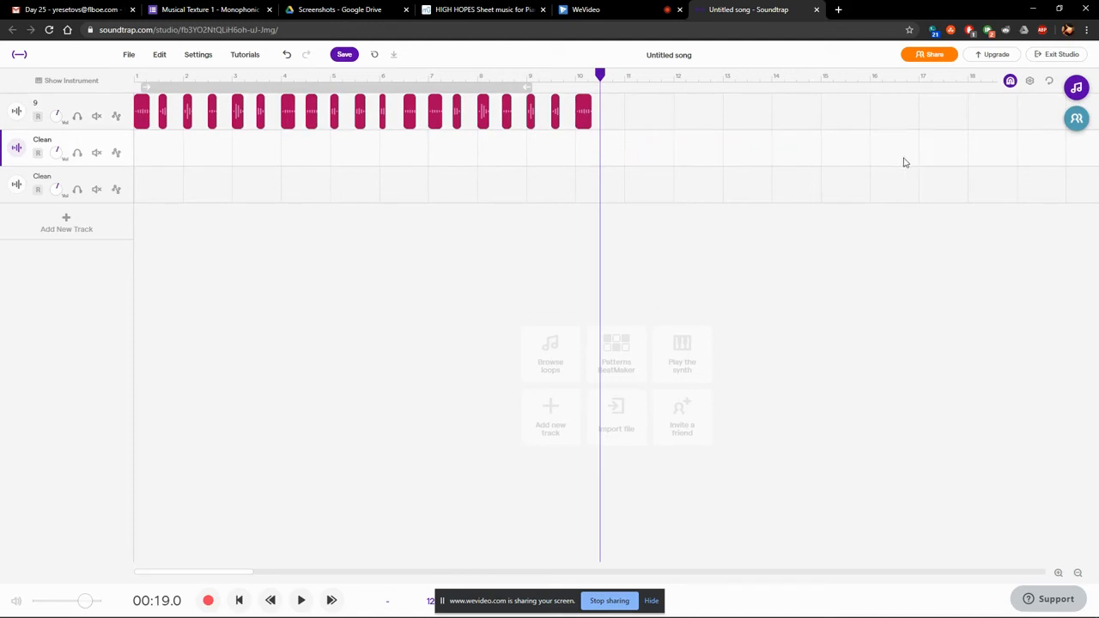
# Switch to the Google Classroom window and view the instructions of Project 1 - Number Jumble.
pyautogui.hotkey('alt', 'Tab')
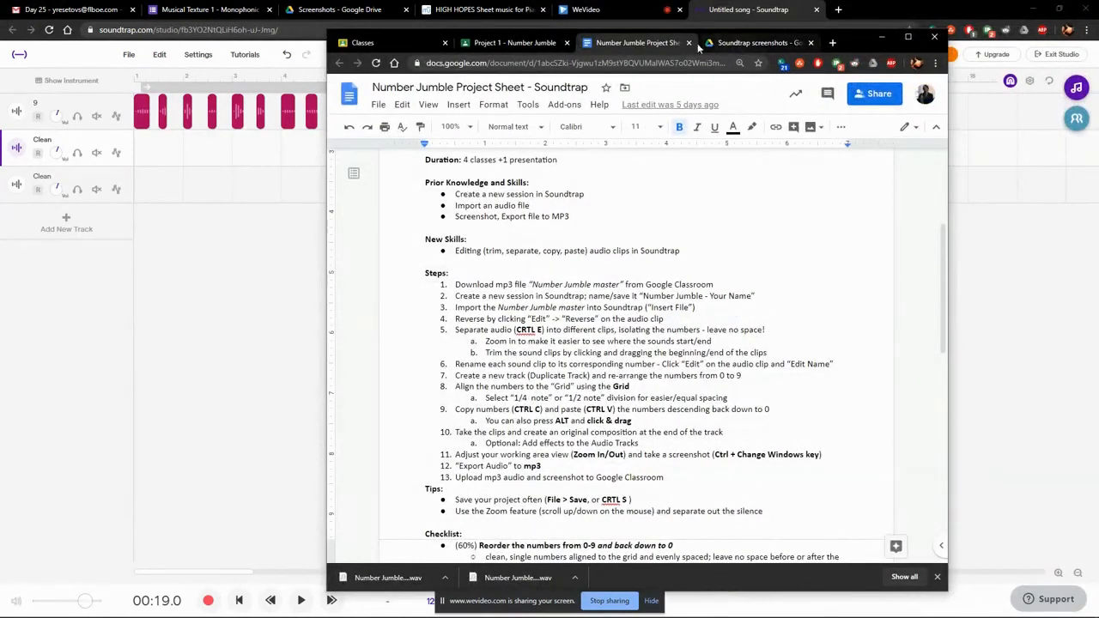
pyautogui.click(550, 43)
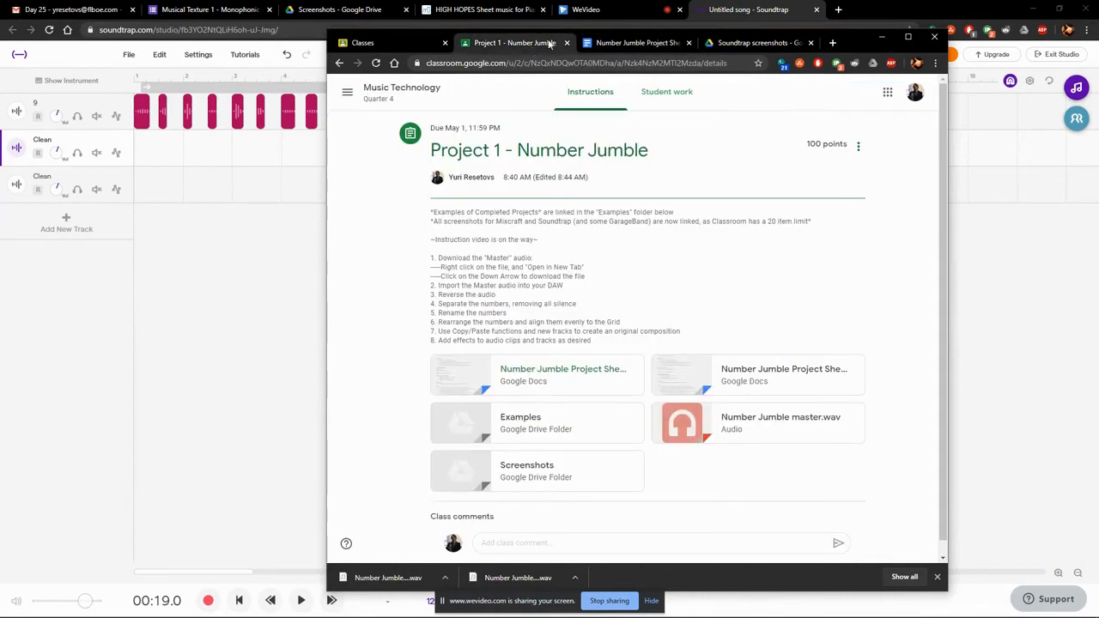
# Open the Examples folder of the Number Jumble assignment, look through its audio files, and return to the Soundtrap studio.
pyautogui.click(500, 421)
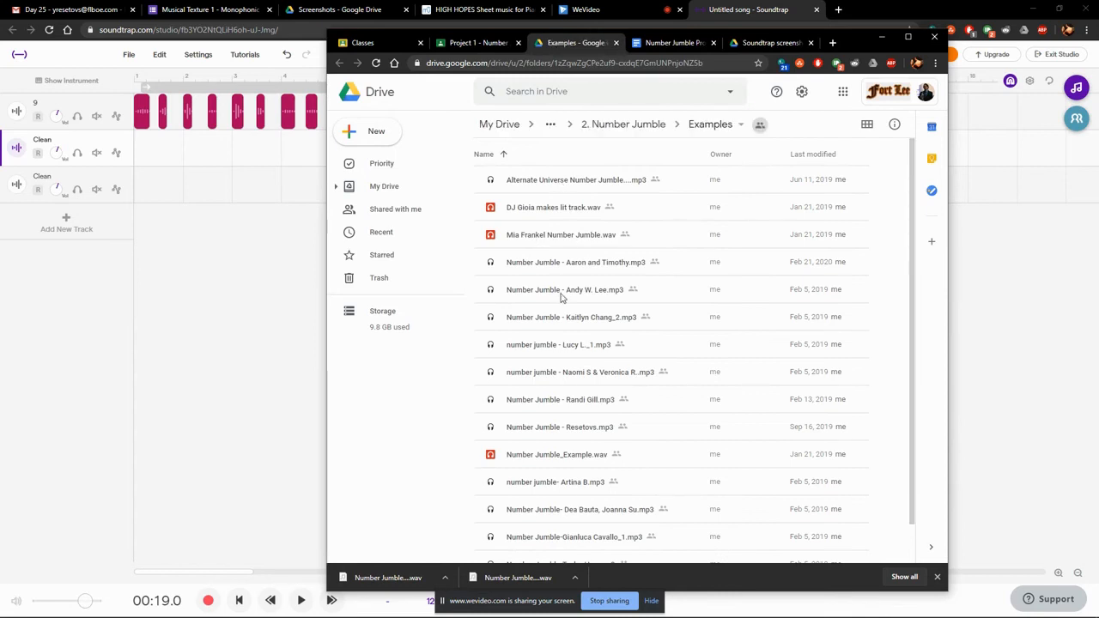
pyautogui.scroll(-1, 564, 334)
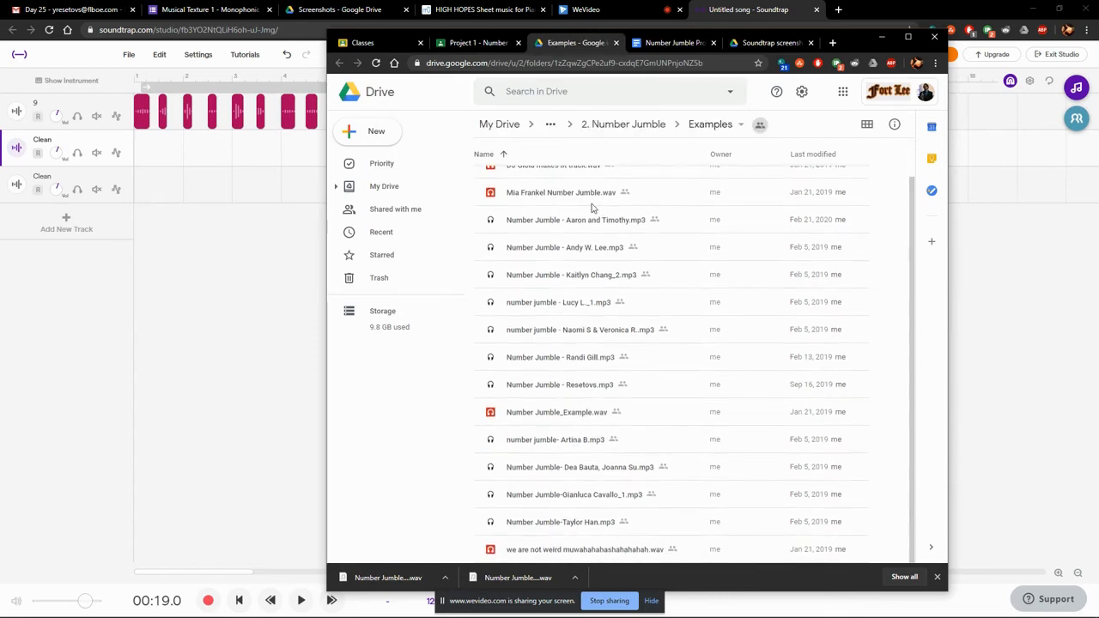
pyautogui.scroll(1, 572, 400)
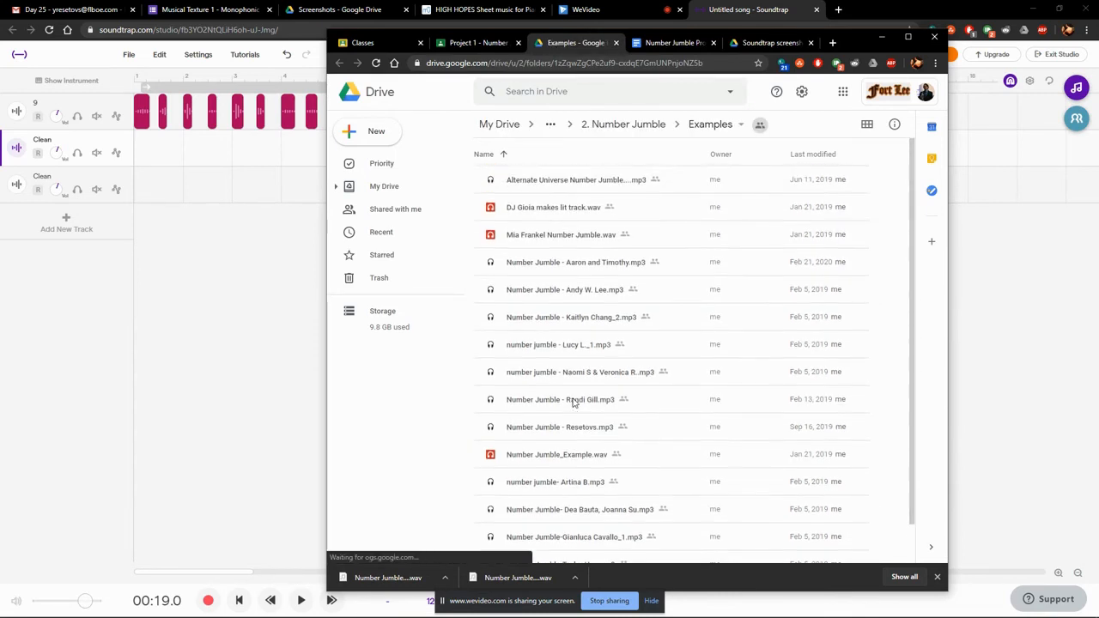
pyautogui.click(883, 36)
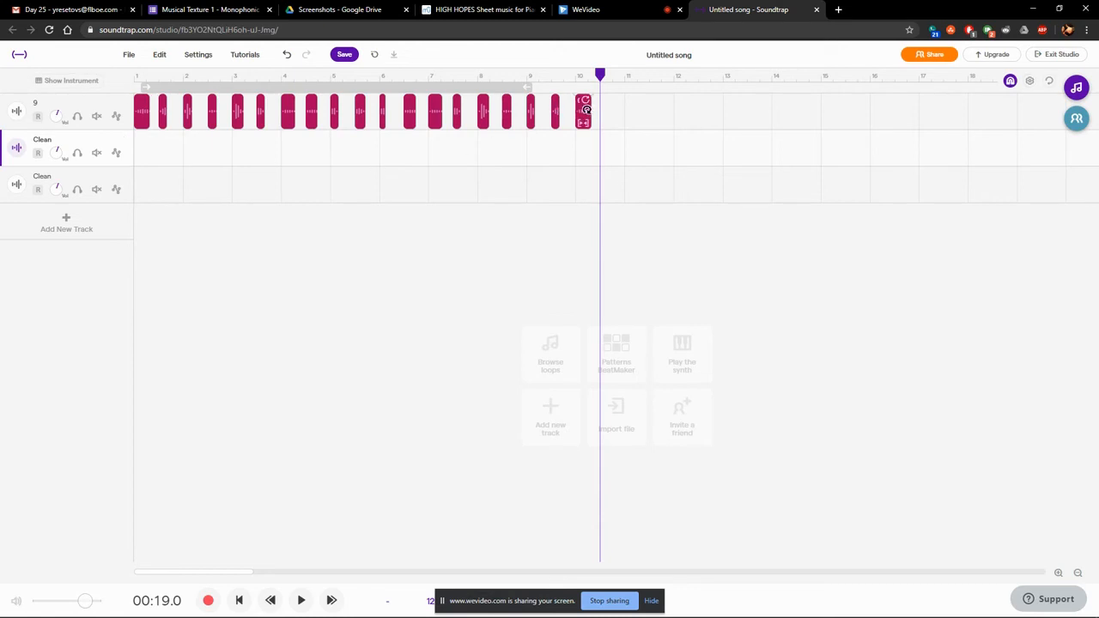
# Copy the final 0 clip from measure 10 of the first track to measure 11 on the second track.
pyautogui.scroll(5, 583, 110)
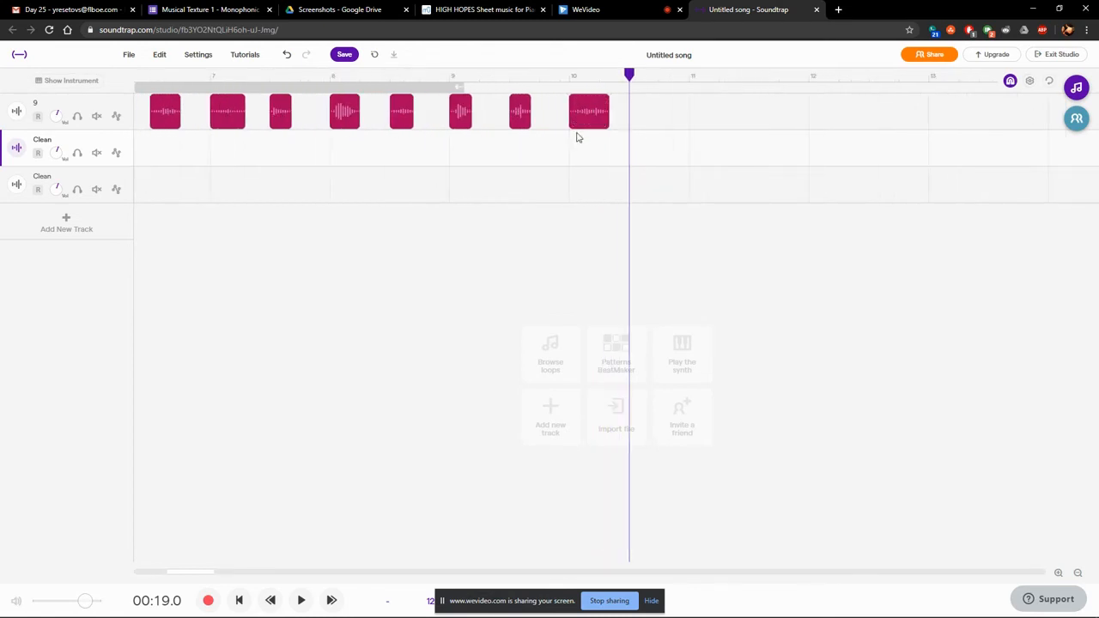
pyautogui.moveTo(587, 127); pyautogui.dragTo(717, 159)
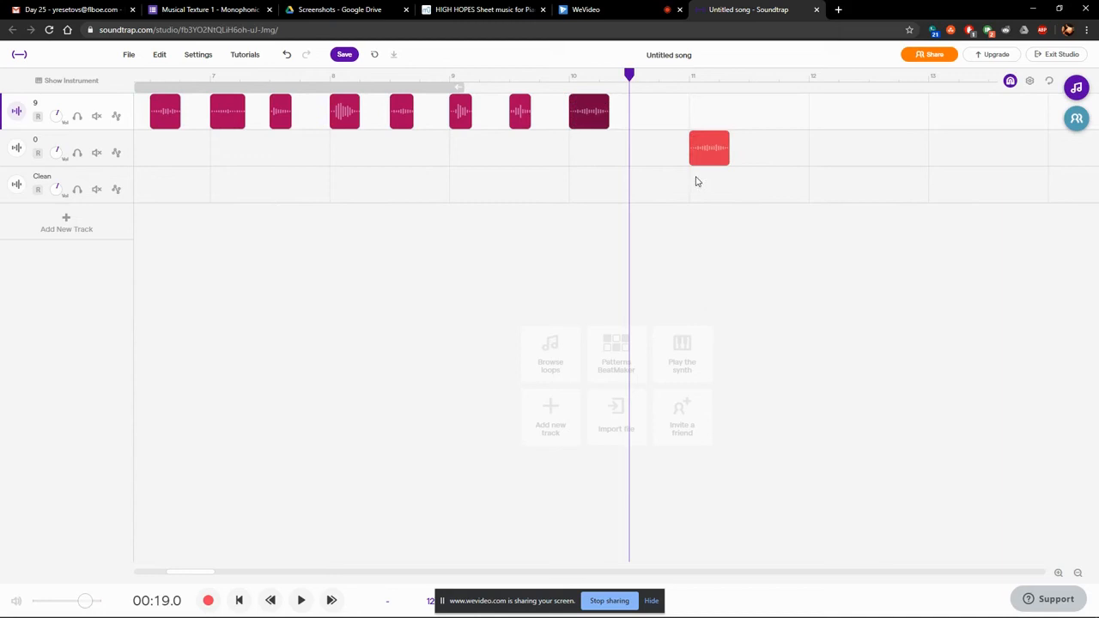
pyautogui.scroll(-4, 696, 179)
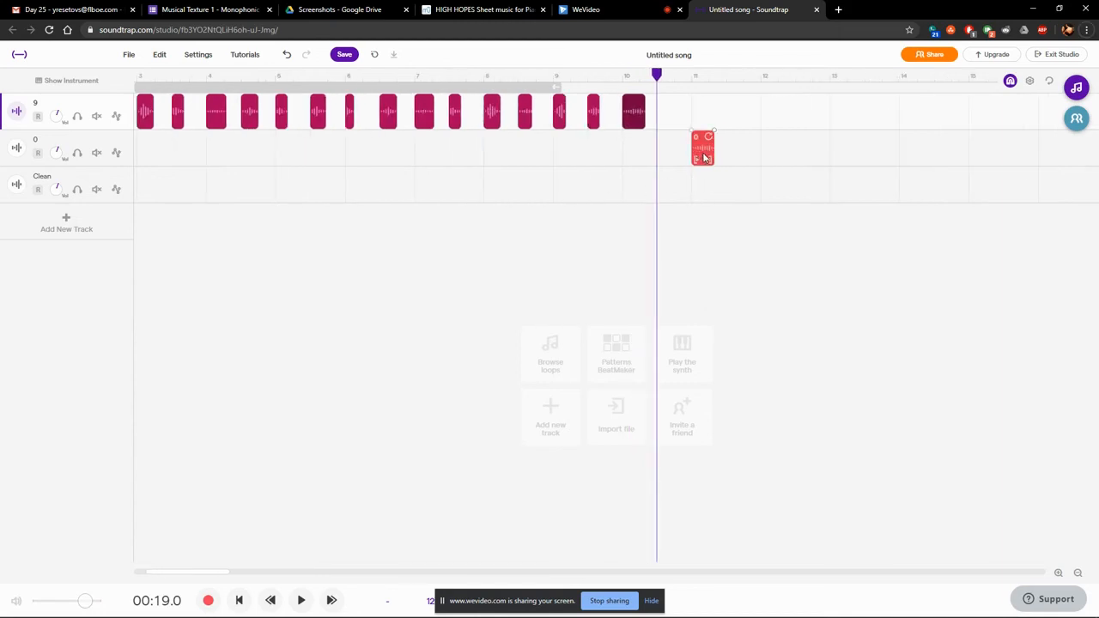
# Turn off grid snapping, overlap copies of the 0 clip into a five-clip stutter on the second track, and play it back.
pyautogui.scroll(5, 704, 155)
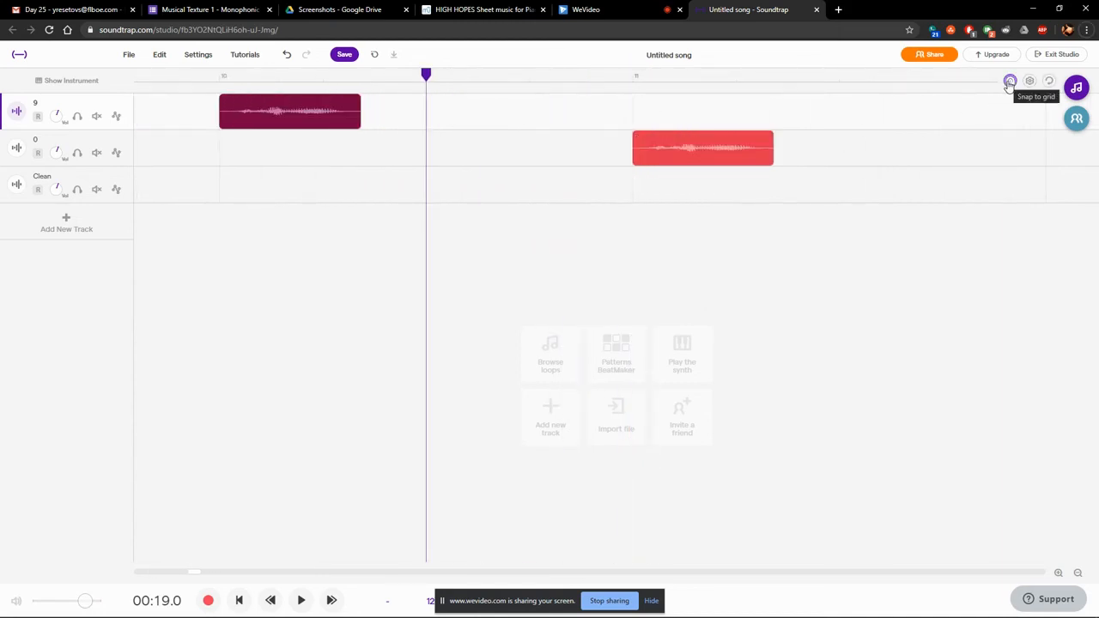
pyautogui.moveTo(686, 150); pyautogui.dragTo(950, 160)
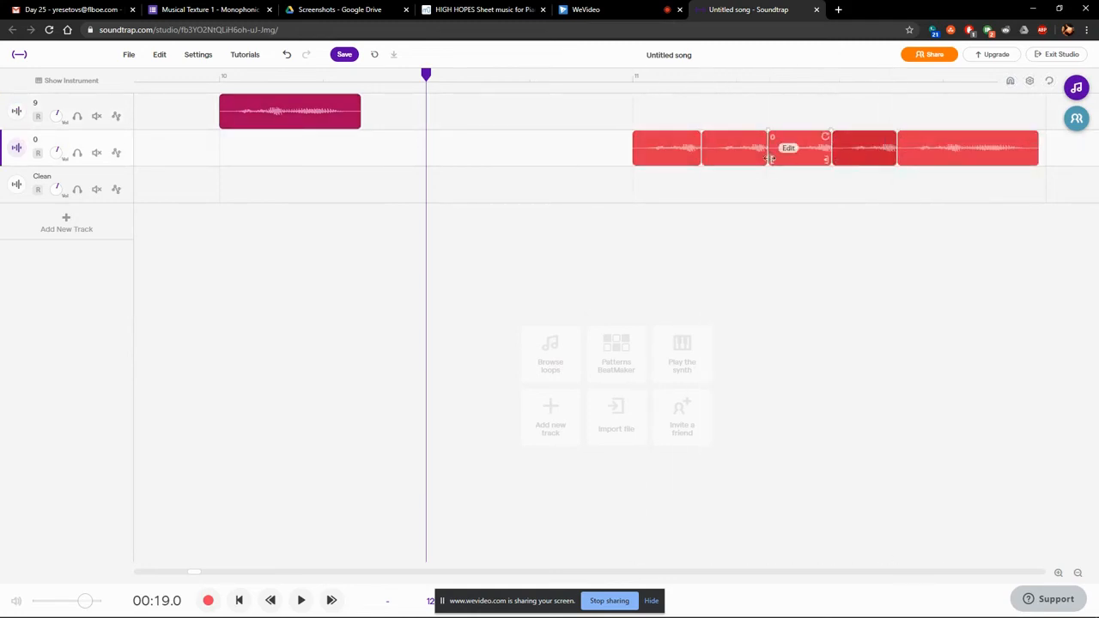
pyautogui.click(631, 195)
pyautogui.press('space')
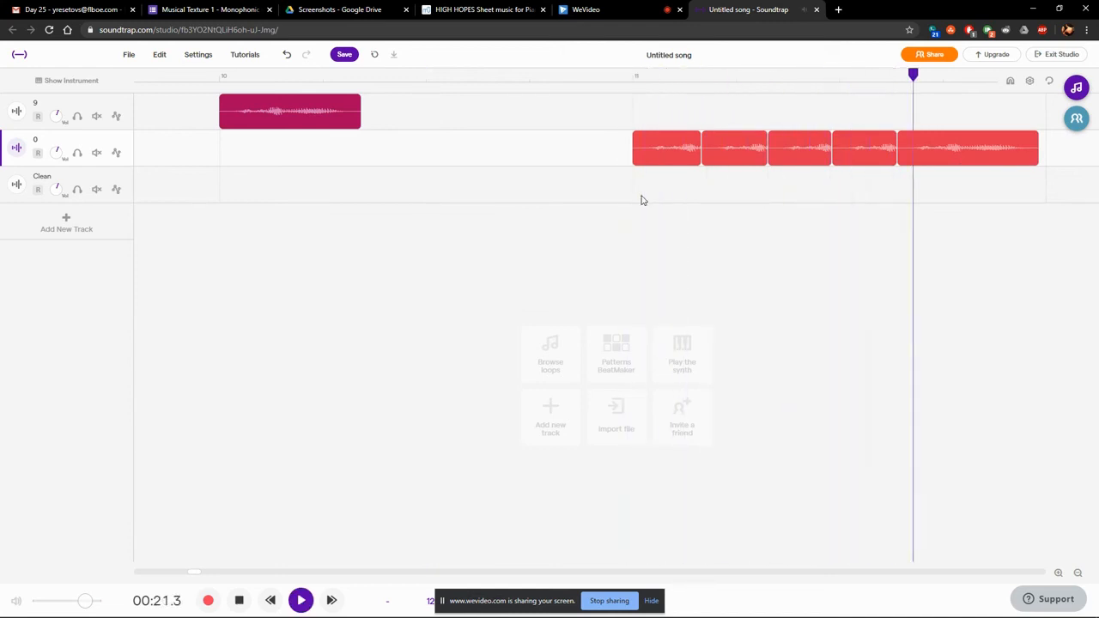
pyautogui.press('space')
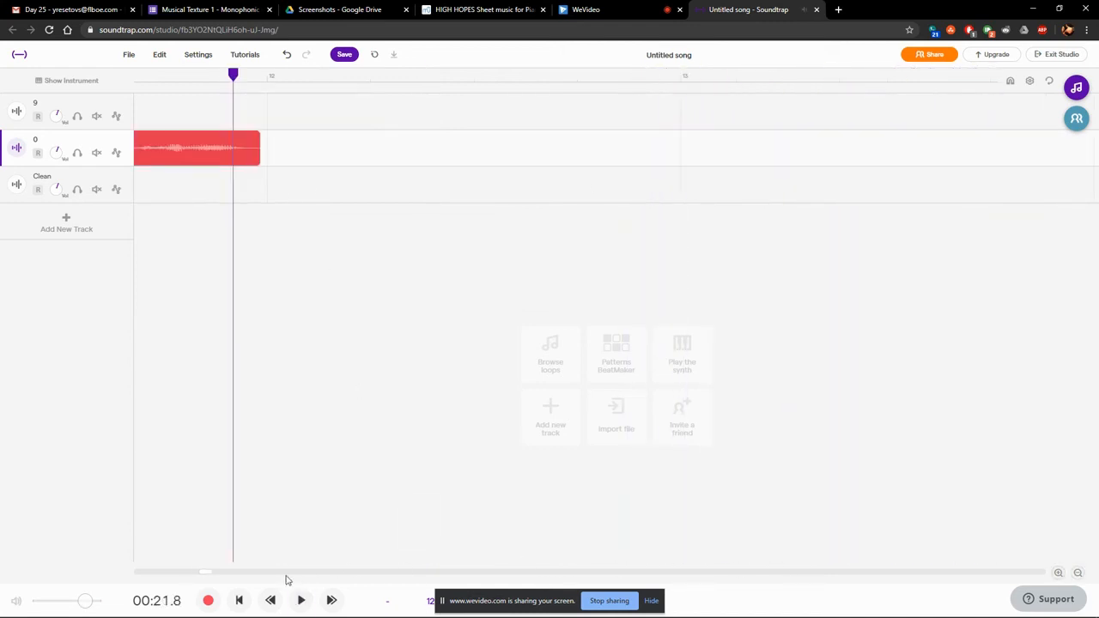
# Copy the last 0 clip to the third track, starting slightly later, and duplicate that track twice.
pyautogui.moveTo(220, 573); pyautogui.dragTo(206, 576)
pyautogui.moveTo(576, 153); pyautogui.dragTo(616, 187)
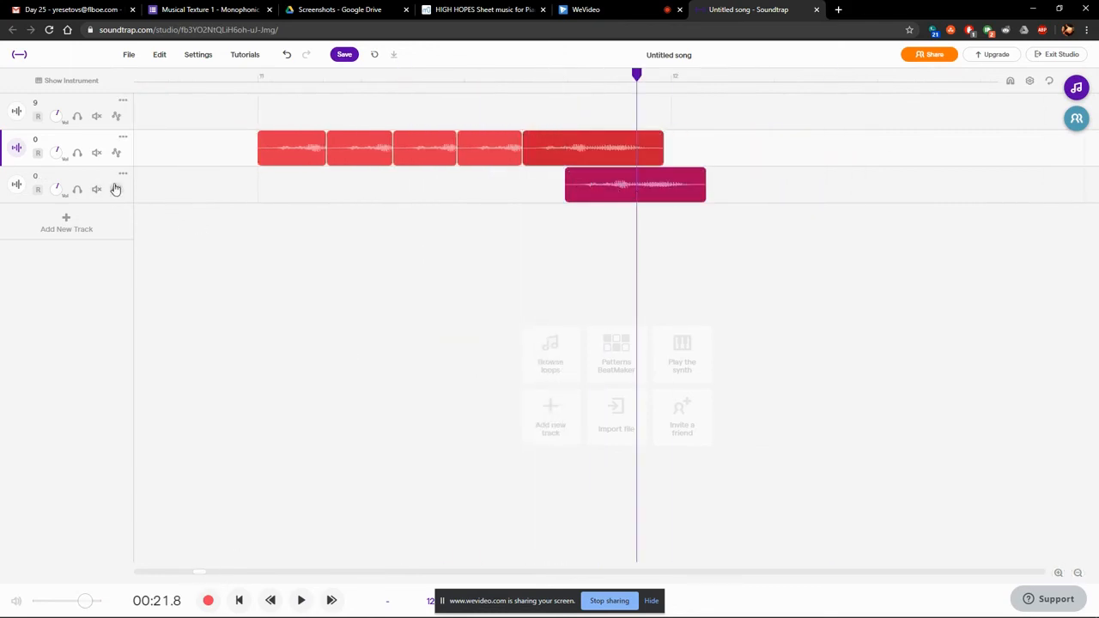
pyautogui.click(122, 174)
pyautogui.click(128, 209)
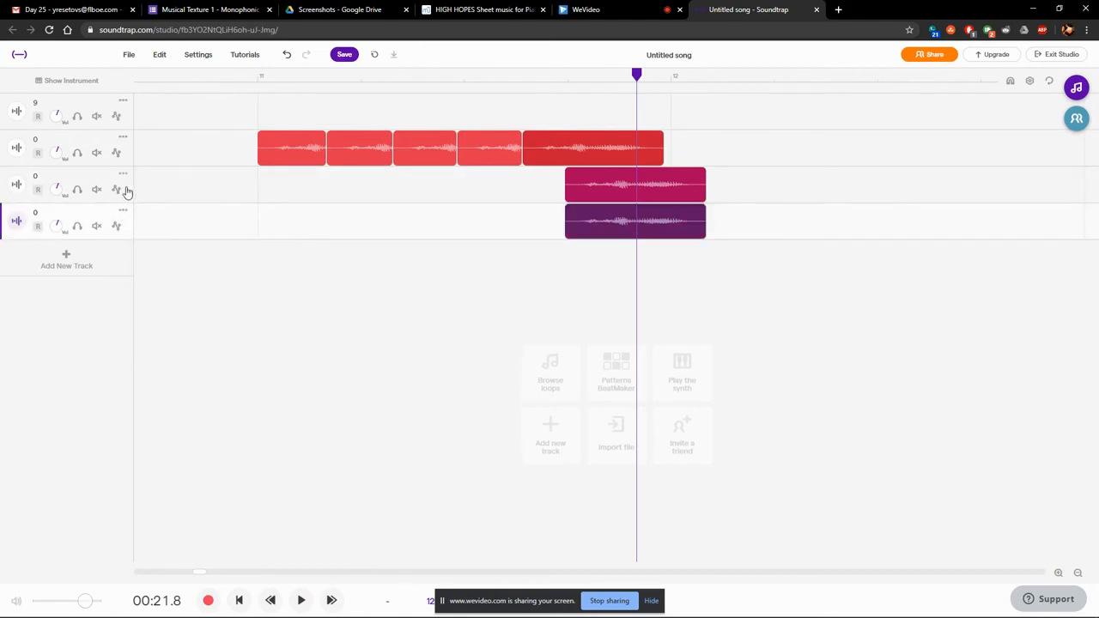
pyautogui.click(122, 211)
pyautogui.click(181, 246)
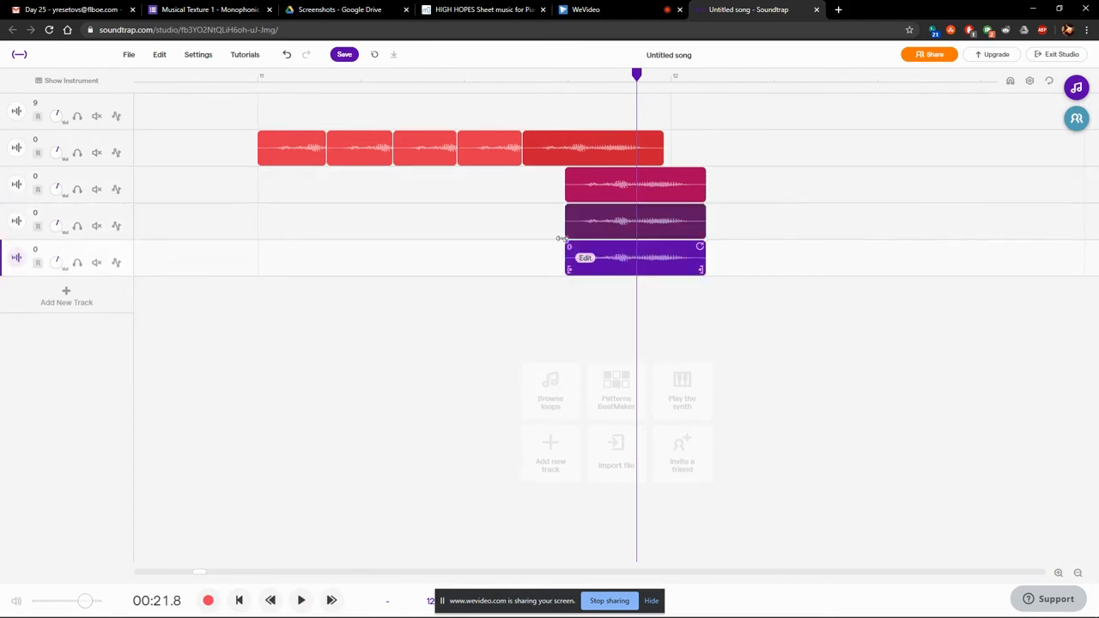
# Shift the 0 clips on the two duplicated tracks progressively later to form a staggered echo, and play it back.
pyautogui.moveTo(635, 233); pyautogui.dragTo(689, 233)
pyautogui.moveTo(661, 269); pyautogui.dragTo(767, 269)
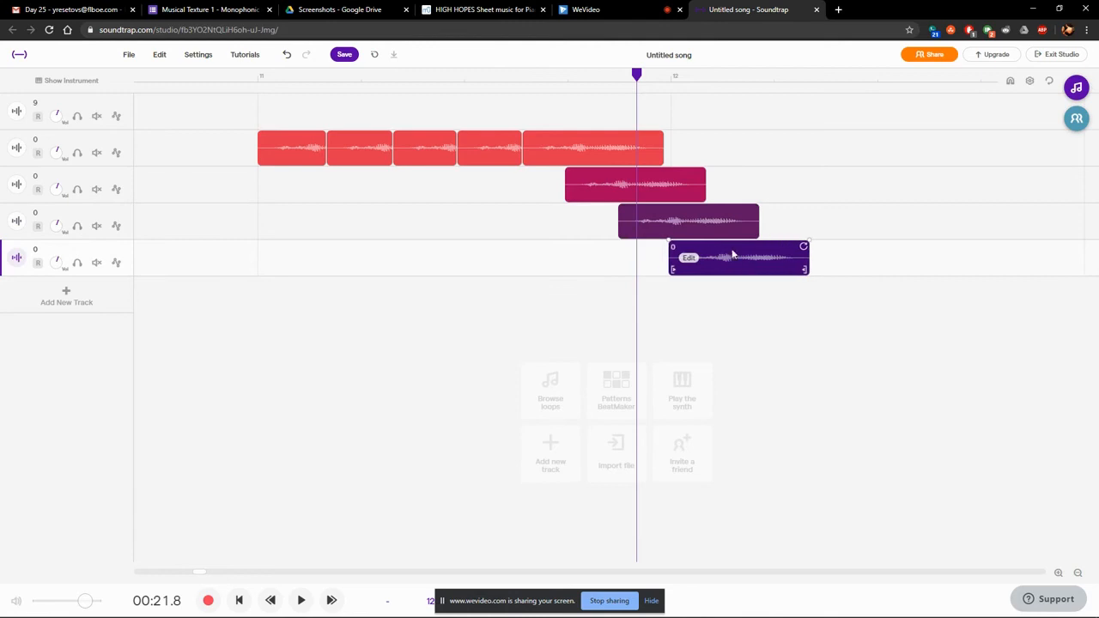
pyautogui.click(449, 189)
pyautogui.press('space')
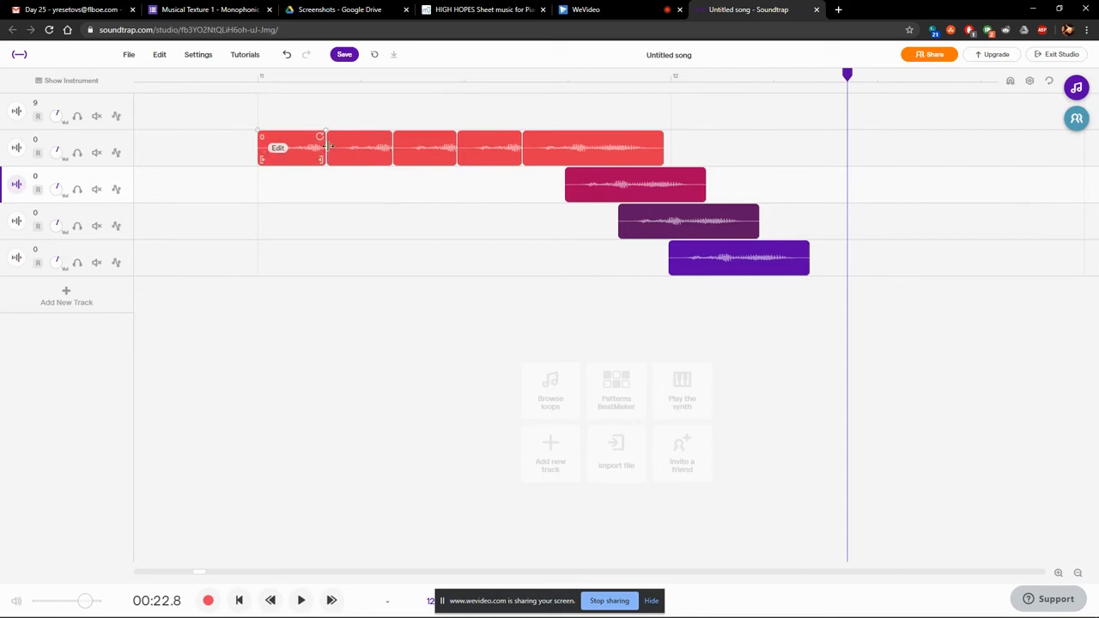
# Select the four staggered 0 clips and repeat them as overlapping copies until each track has four in a row.
pyautogui.moveTo(519, 180); pyautogui.dragTo(718, 260)
pyautogui.click(490, 206)
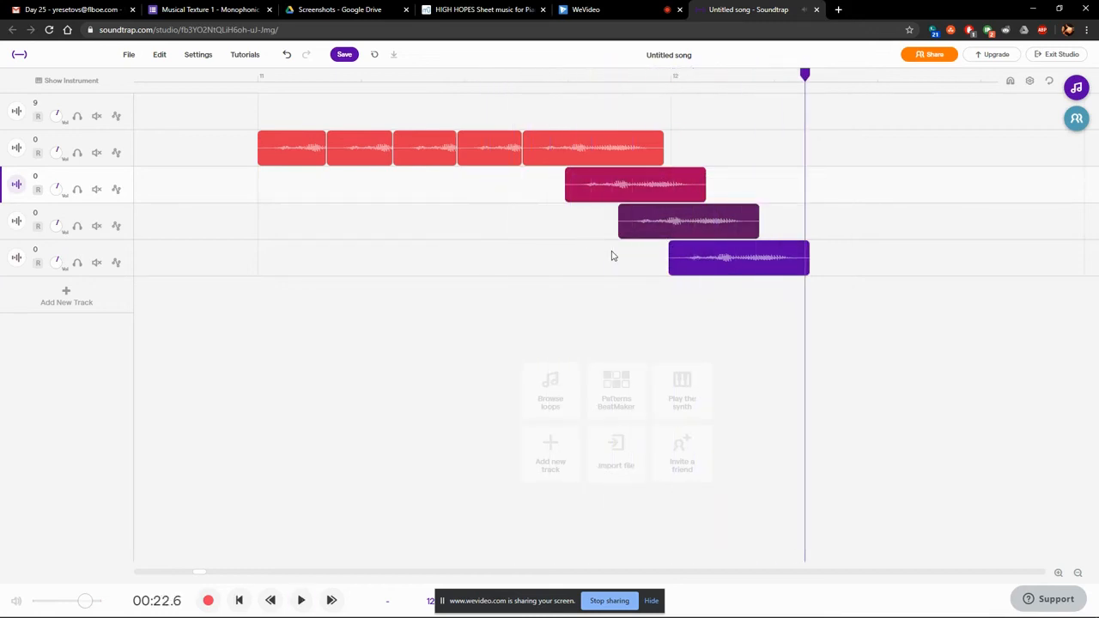
pyautogui.moveTo(585, 118); pyautogui.dragTo(770, 298)
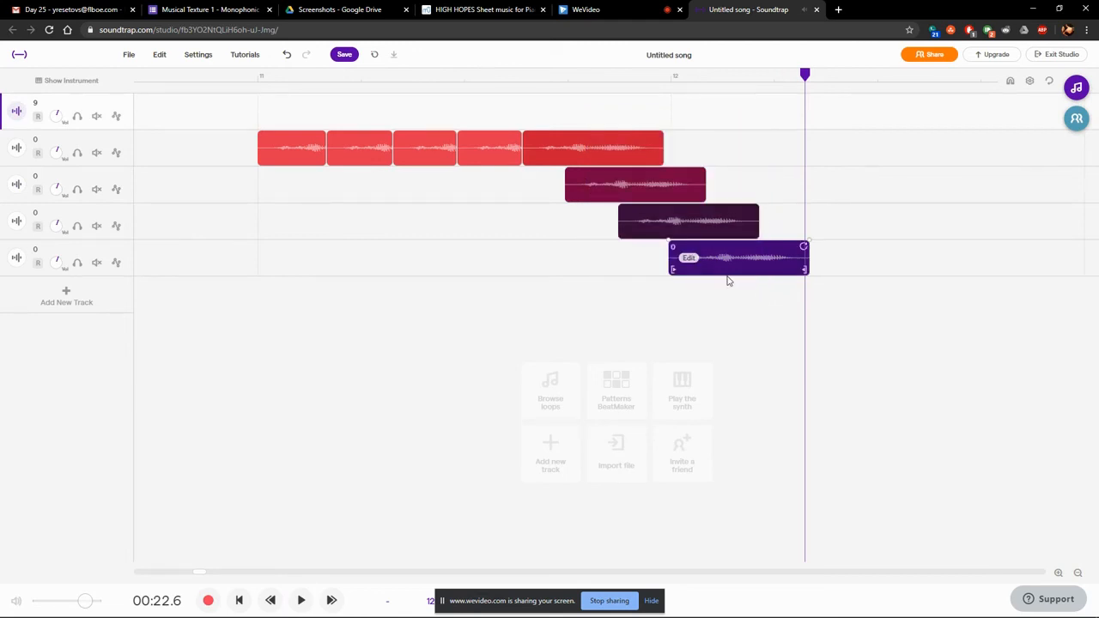
pyautogui.moveTo(647, 188); pyautogui.dragTo(858, 197)
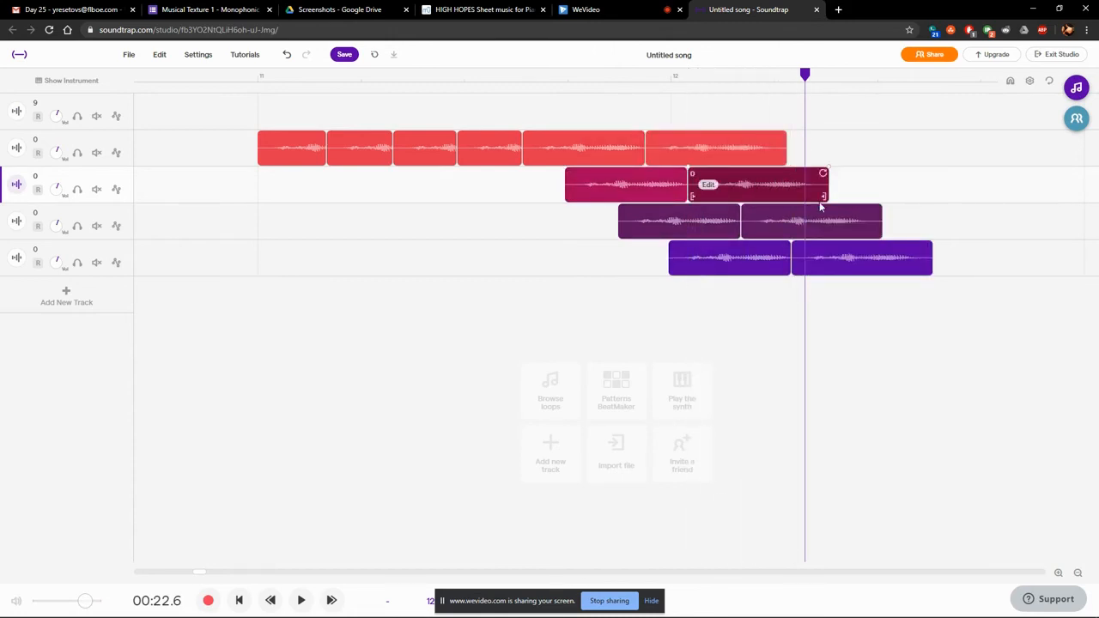
pyautogui.moveTo(720, 113); pyautogui.dragTo(864, 271)
pyautogui.moveTo(604, 120); pyautogui.dragTo(824, 273)
pyautogui.moveTo(738, 265); pyautogui.dragTo(956, 242)
# Play back the repeated echo pattern across the four tracks of 0 clips.
pyautogui.click(541, 194)
pyautogui.press('space')
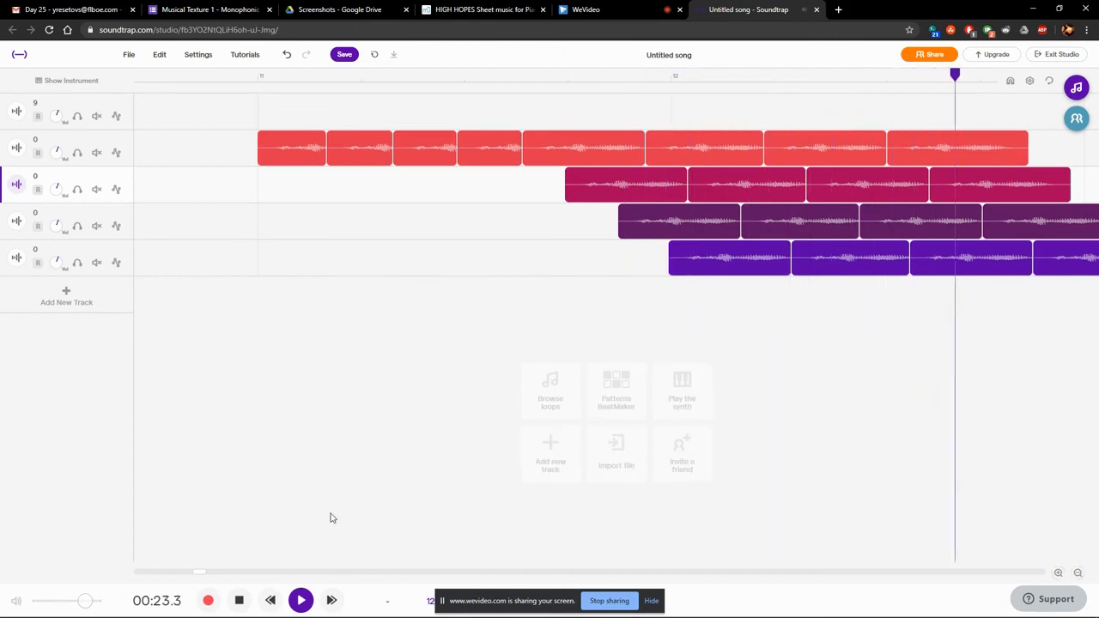
pyautogui.press('space')
pyautogui.scroll(-2, 356, 367)
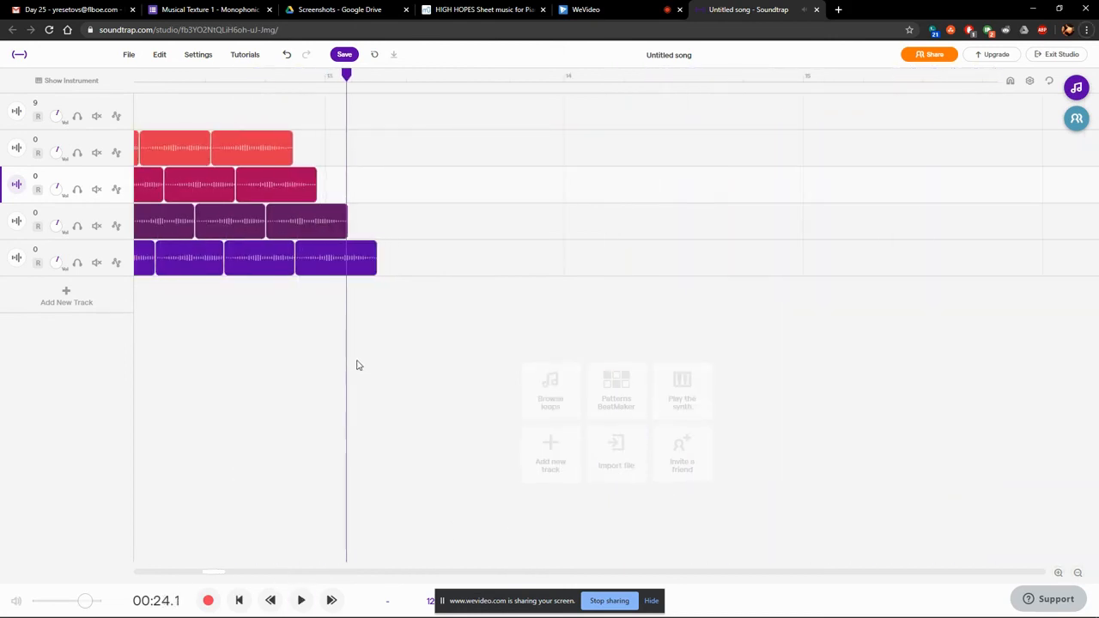
pyautogui.moveTo(218, 576); pyautogui.dragTo(210, 576)
# Place the playhead just before measure 11 and open the second track's instrument and effect settings.
pyautogui.click(255, 149)
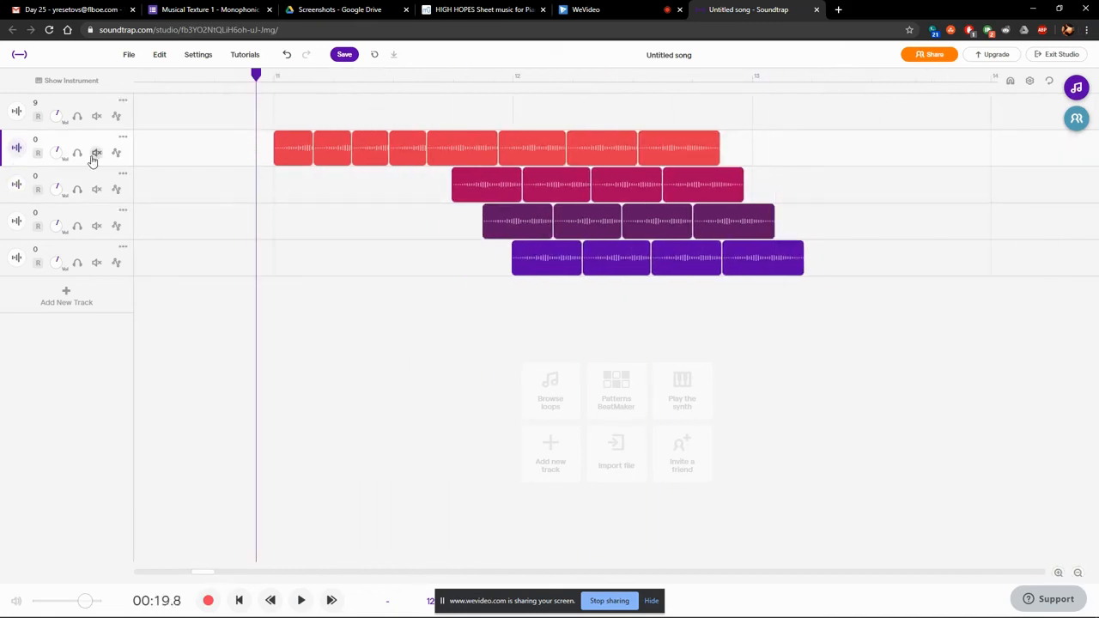
pyautogui.click(16, 149)
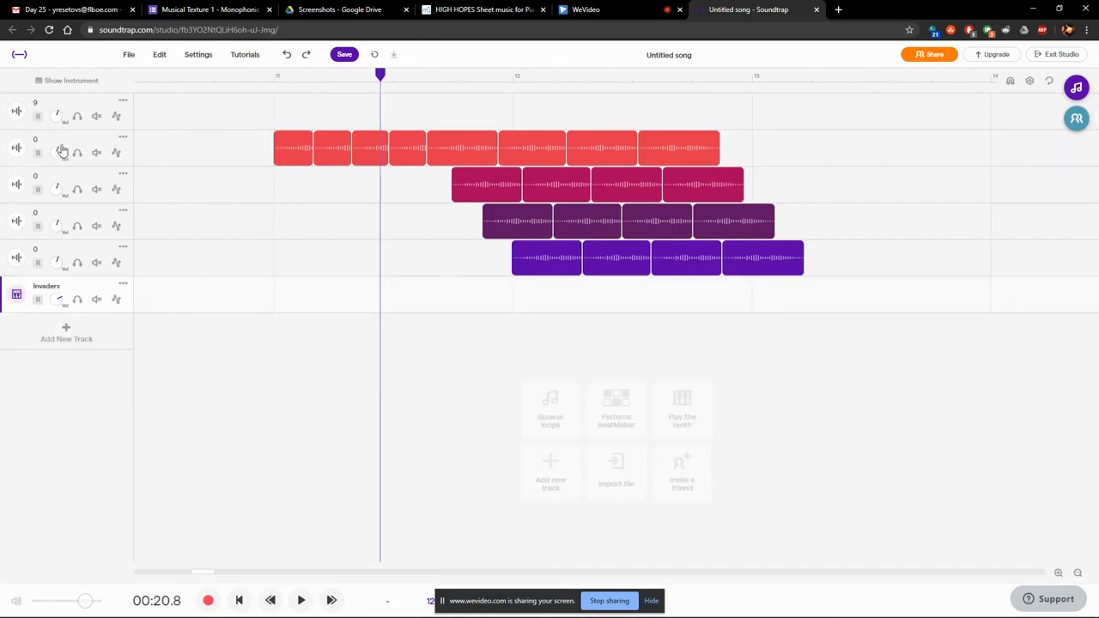
pyautogui.click(16, 149)
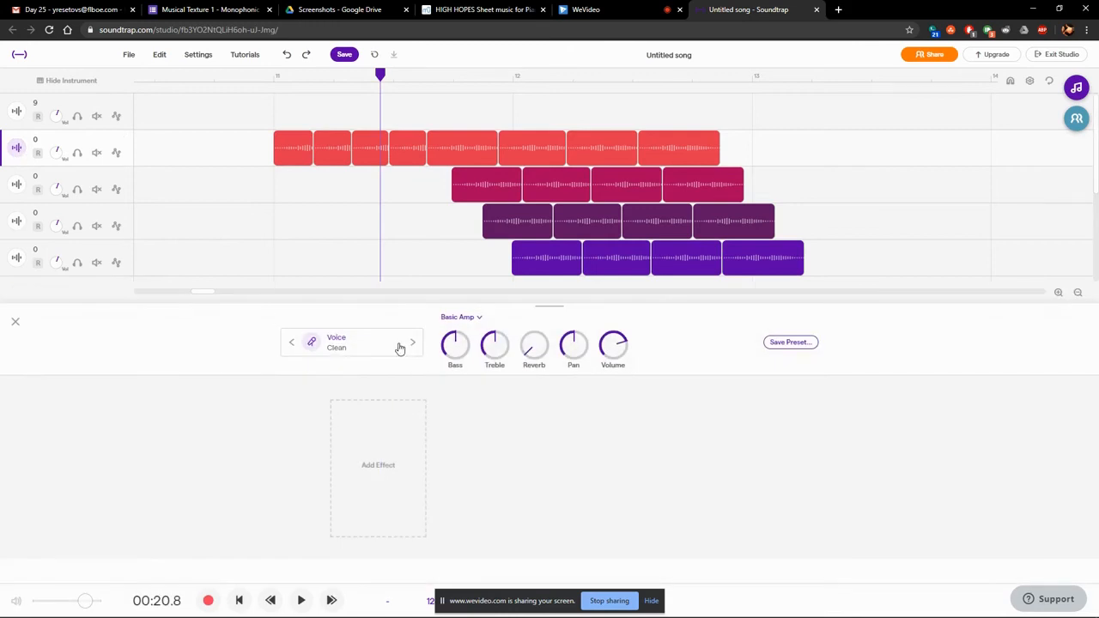
# Try a Tremolo effect on the second track with adjusted rate and depth, and remove it.
pyautogui.click(385, 480)
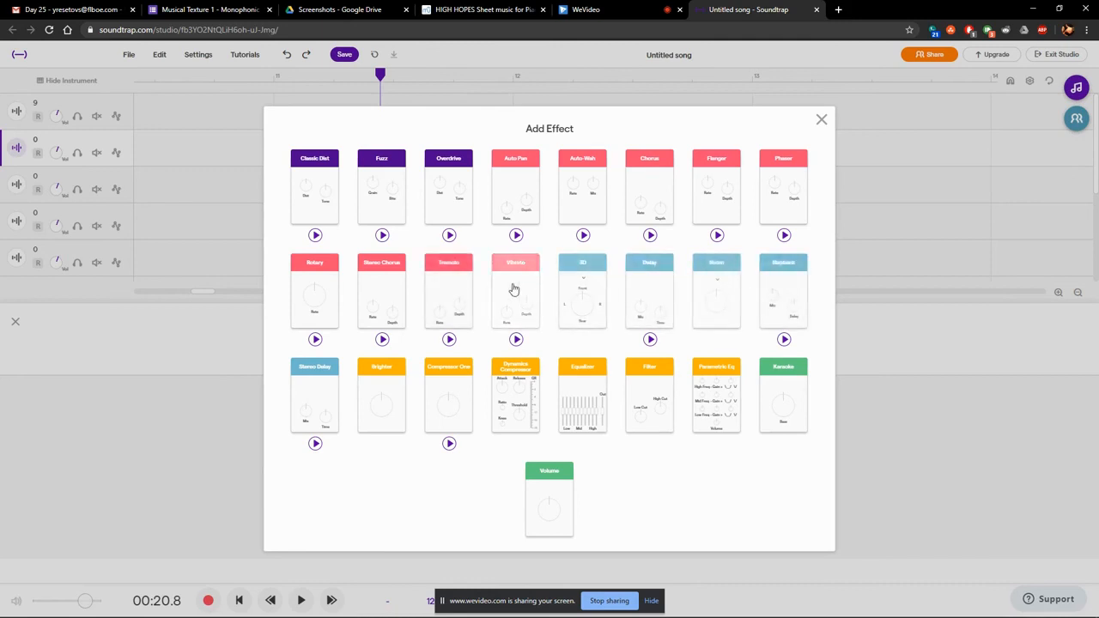
pyautogui.click(450, 290)
pyautogui.moveTo(357, 505); pyautogui.dragTo(359, 470)
pyautogui.moveTo(365, 425); pyautogui.dragTo(365, 424)
pyautogui.moveTo(399, 487); pyautogui.dragTo(399, 526)
pyautogui.click(418, 407)
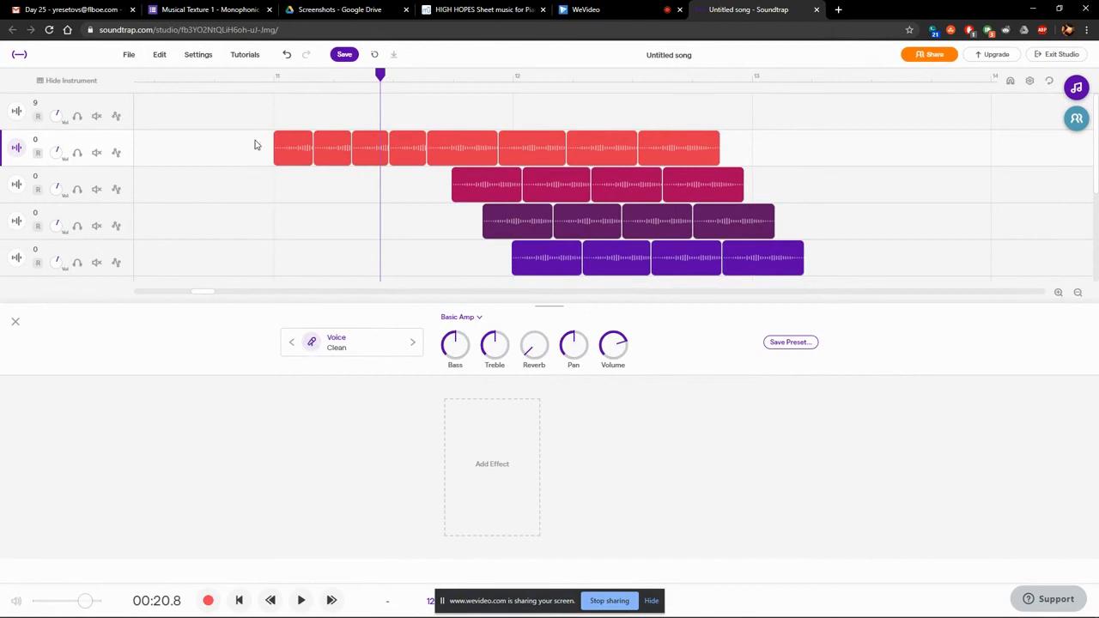
# Play back the echo pattern and check the effect settings of each of the four 0 tracks.
pyautogui.press('space')
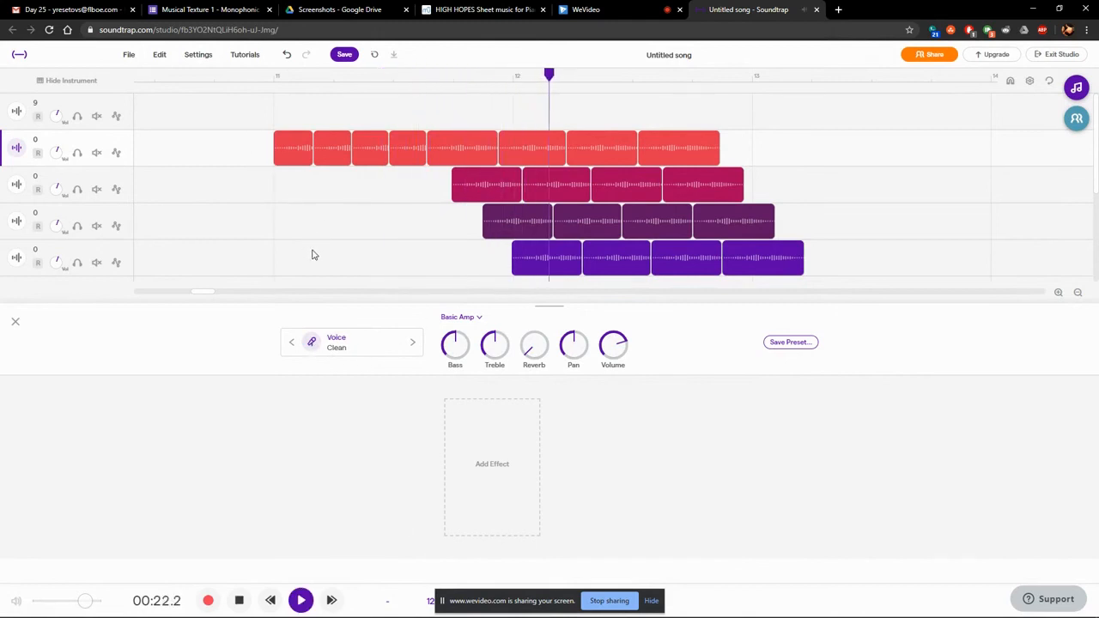
pyautogui.press('space')
pyautogui.click(251, 155)
pyautogui.click(375, 184)
pyautogui.click(413, 221)
pyautogui.click(431, 260)
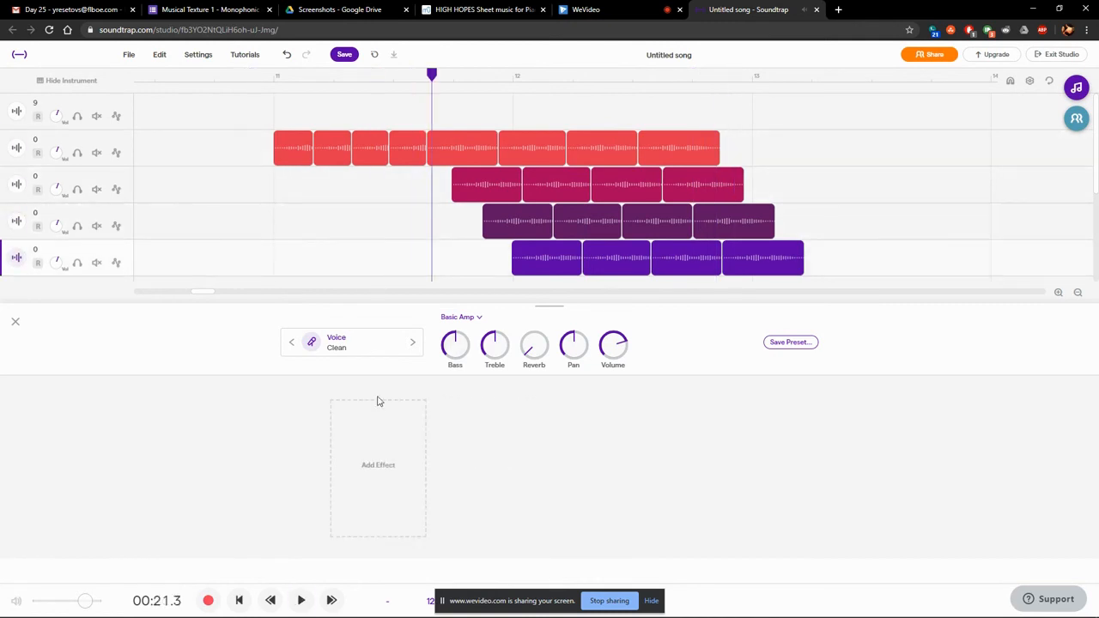
# Add the Tremolo and Brighter effects to the second track.
pyautogui.click(254, 149)
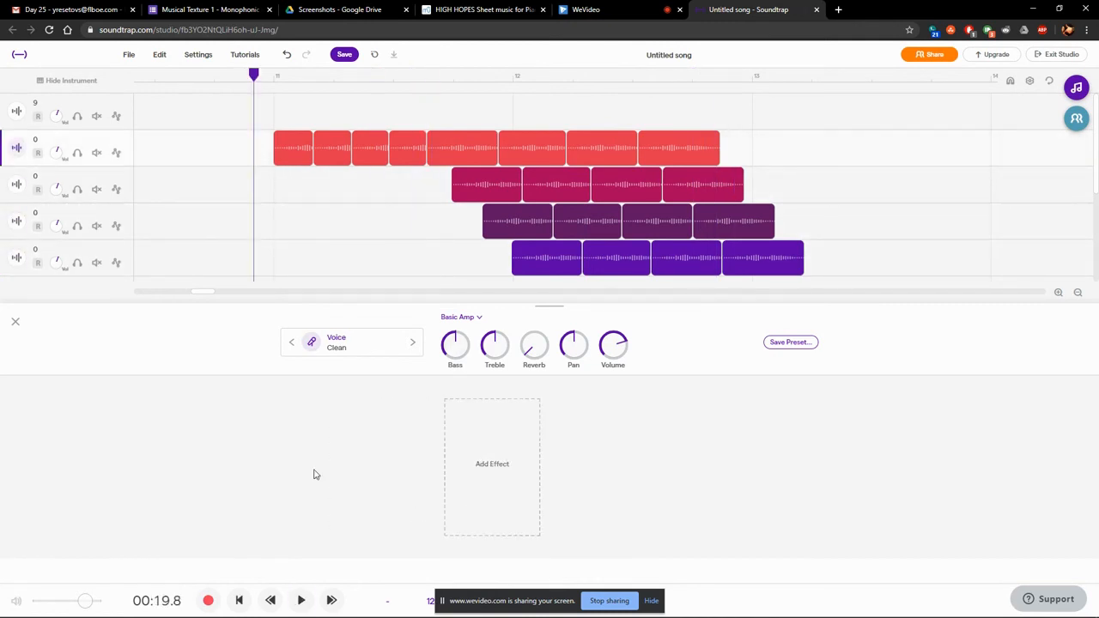
pyautogui.click(468, 449)
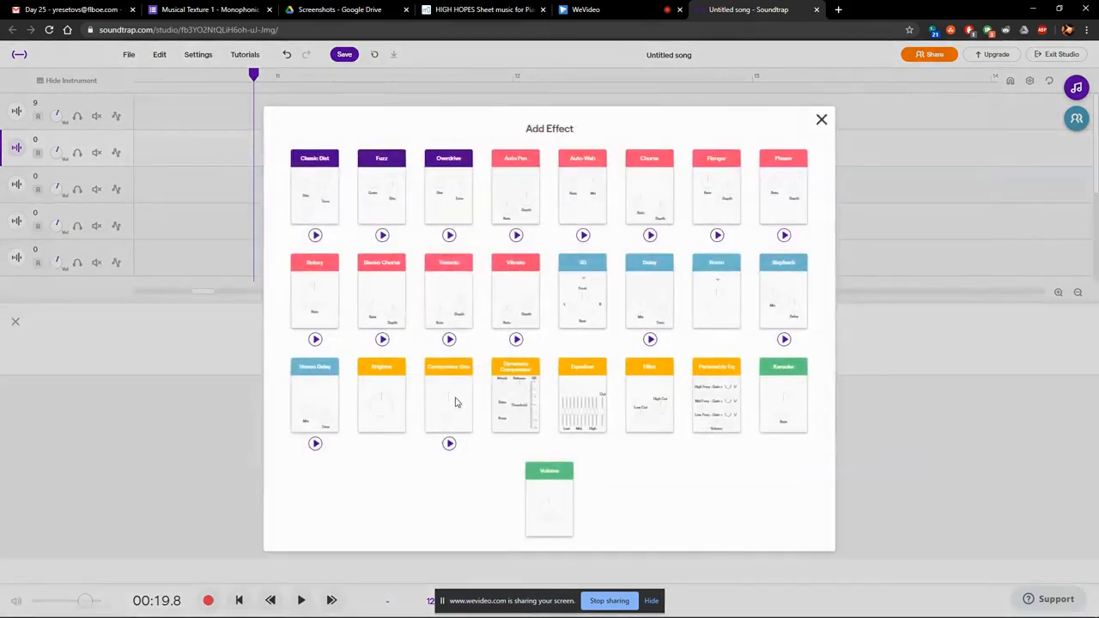
pyautogui.click(449, 324)
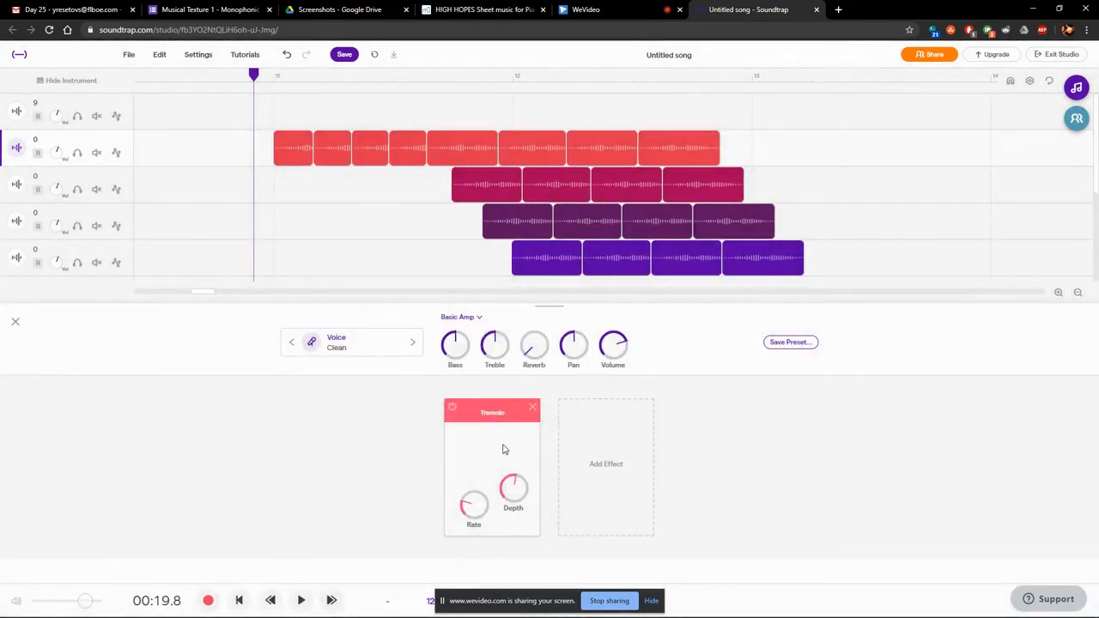
pyautogui.click(607, 464)
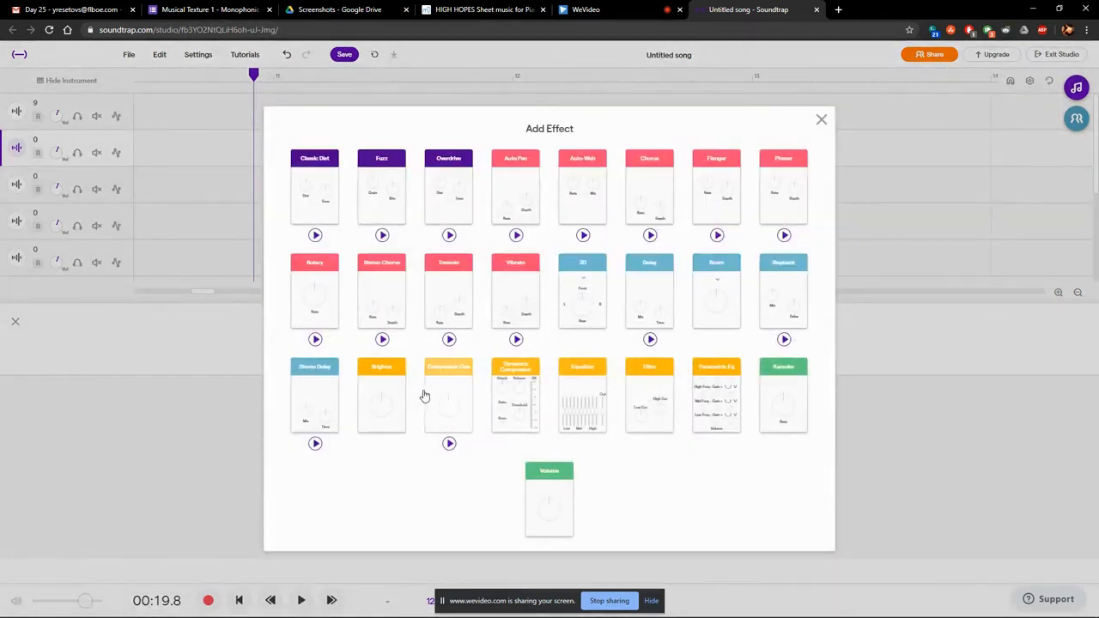
pyautogui.click(382, 393)
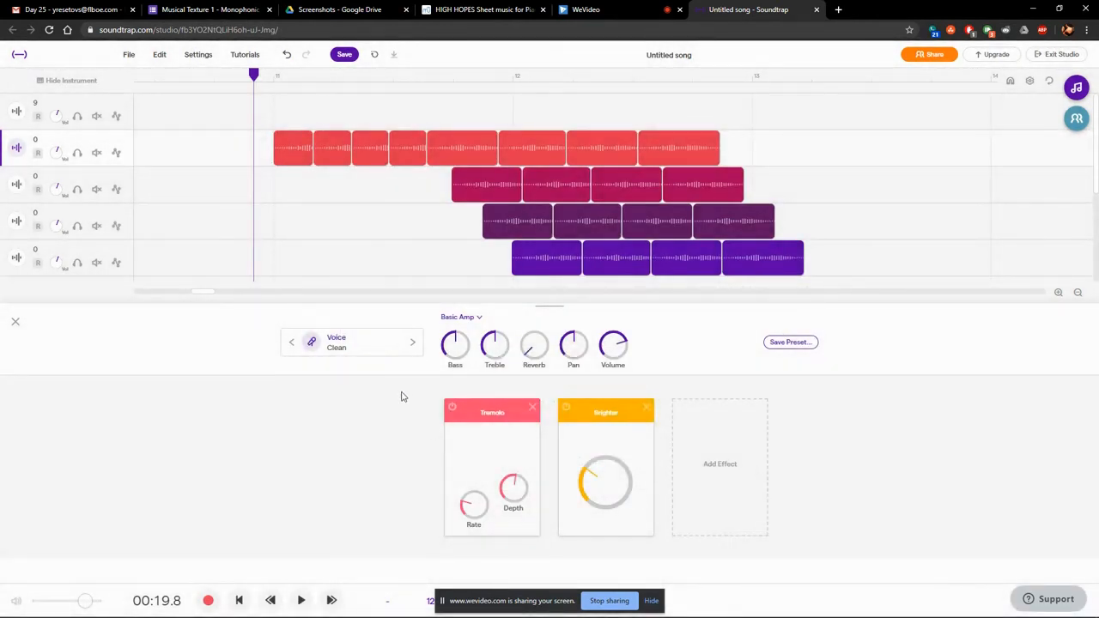
# Play back the echo pattern with the second track's effects and view the amp types available for that track.
pyautogui.press('space')
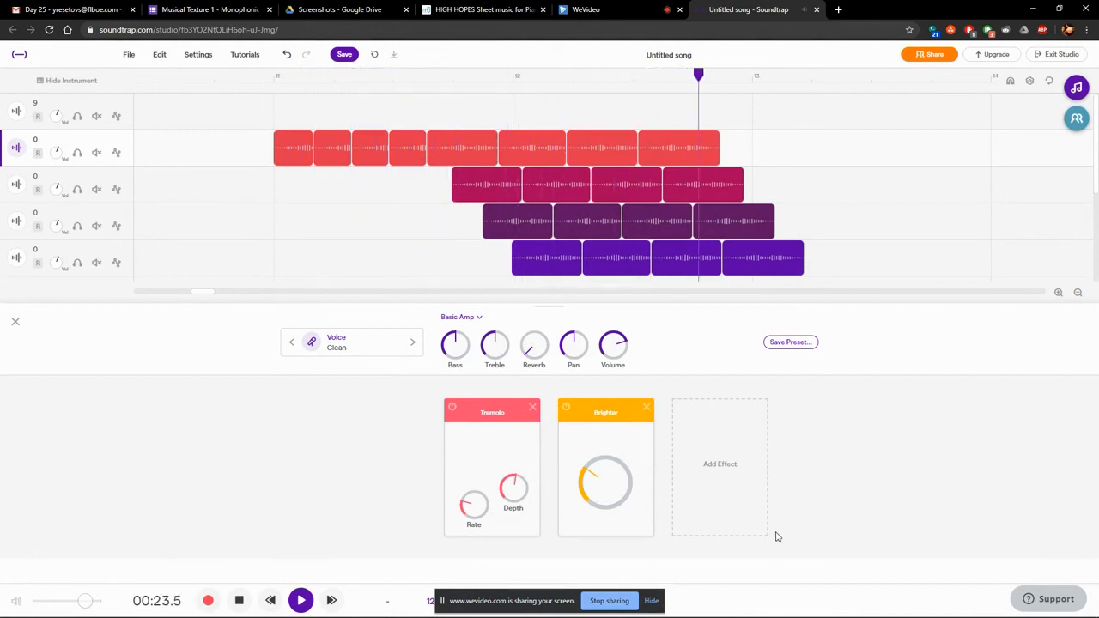
pyautogui.press('space')
pyautogui.click(477, 320)
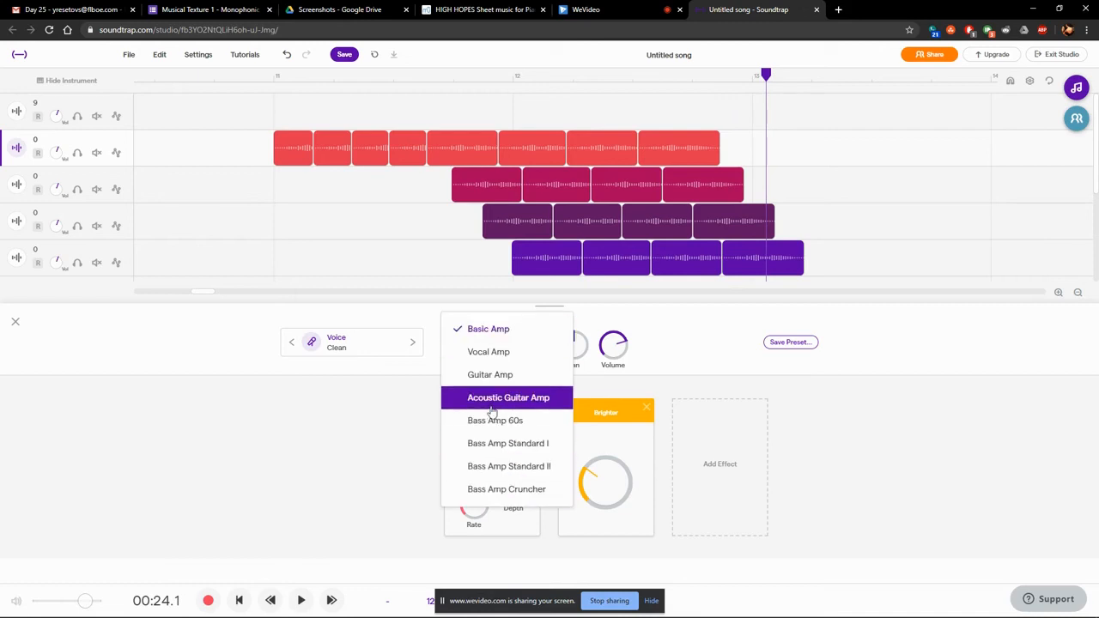
# Browse through the voice presets for the second track and set it to Garage.
pyautogui.click(414, 343)
pyautogui.click(413, 343)
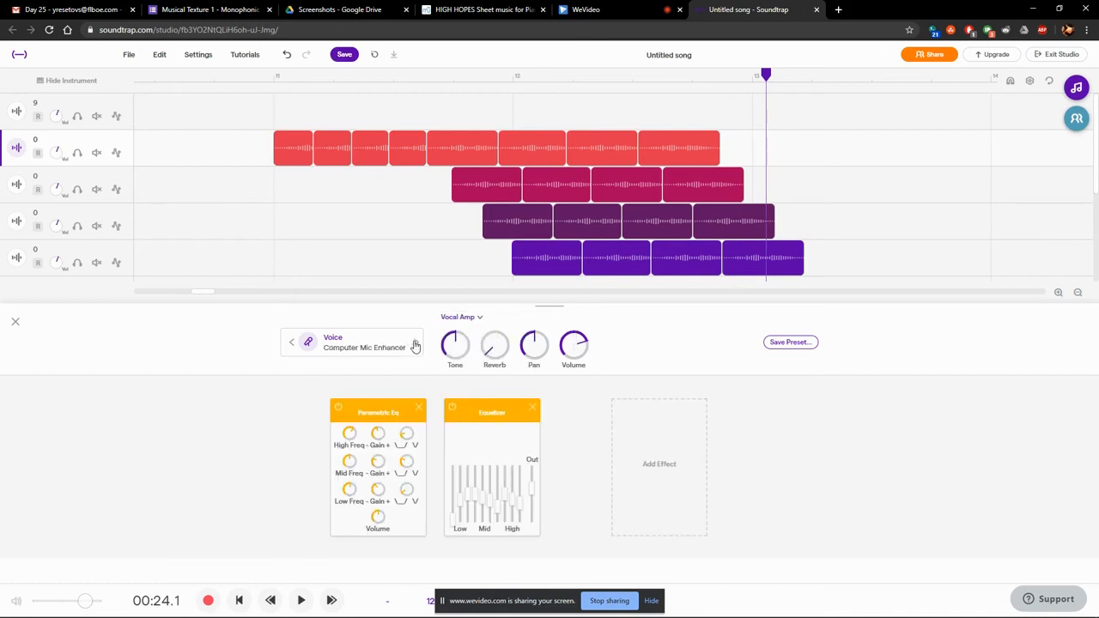
pyautogui.click(415, 343)
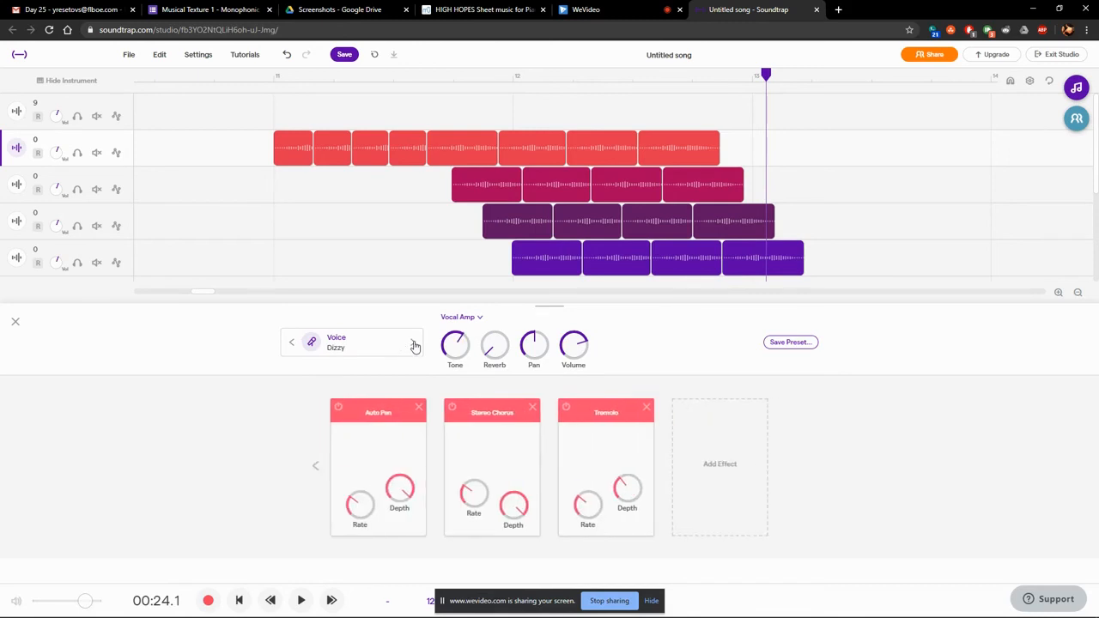
pyautogui.click(415, 343)
pyautogui.click(414, 343)
pyautogui.click(415, 343)
pyautogui.click(414, 344)
pyautogui.click(415, 343)
# Play the layered 0 clips from the start of measure 11 to hear the Garage preset, and stop playback.
pyautogui.press('space')
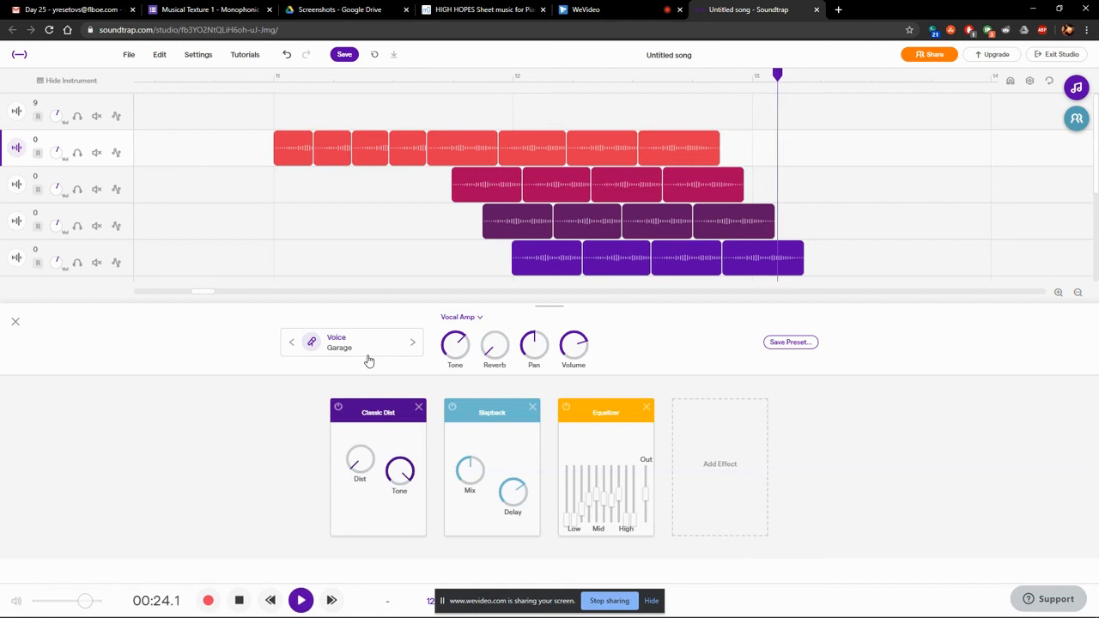
pyautogui.click(276, 185)
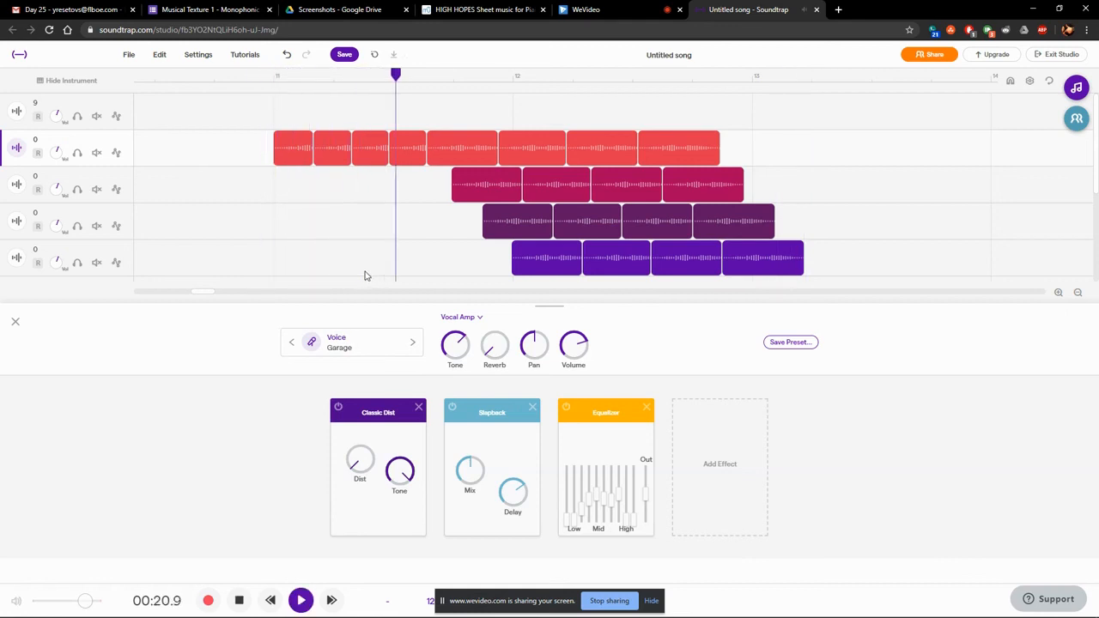
pyautogui.press('space')
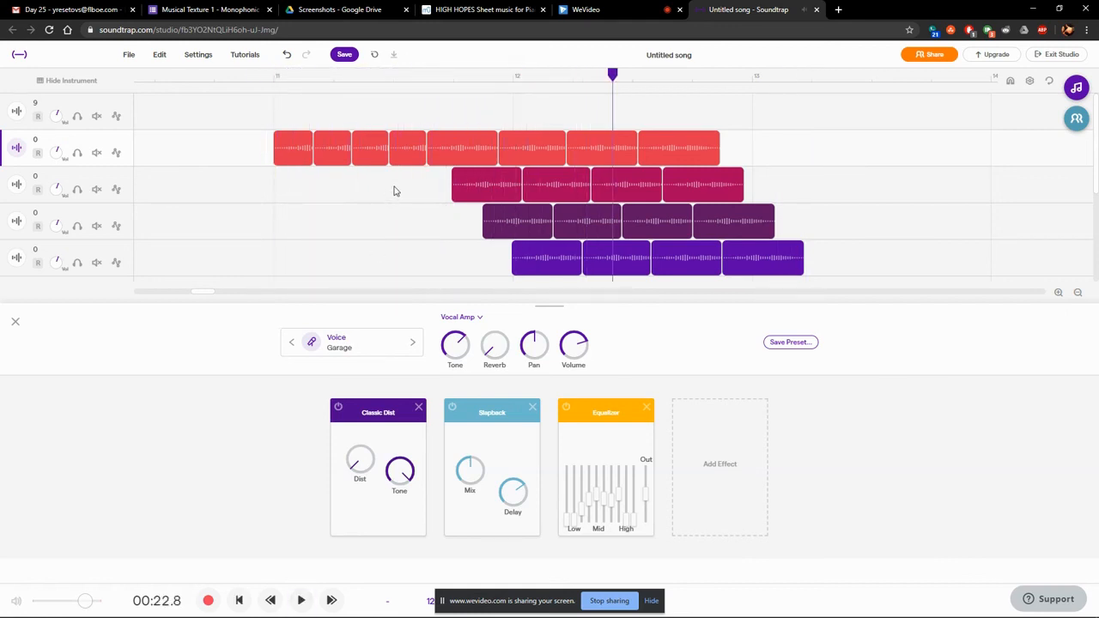
pyautogui.click(398, 189)
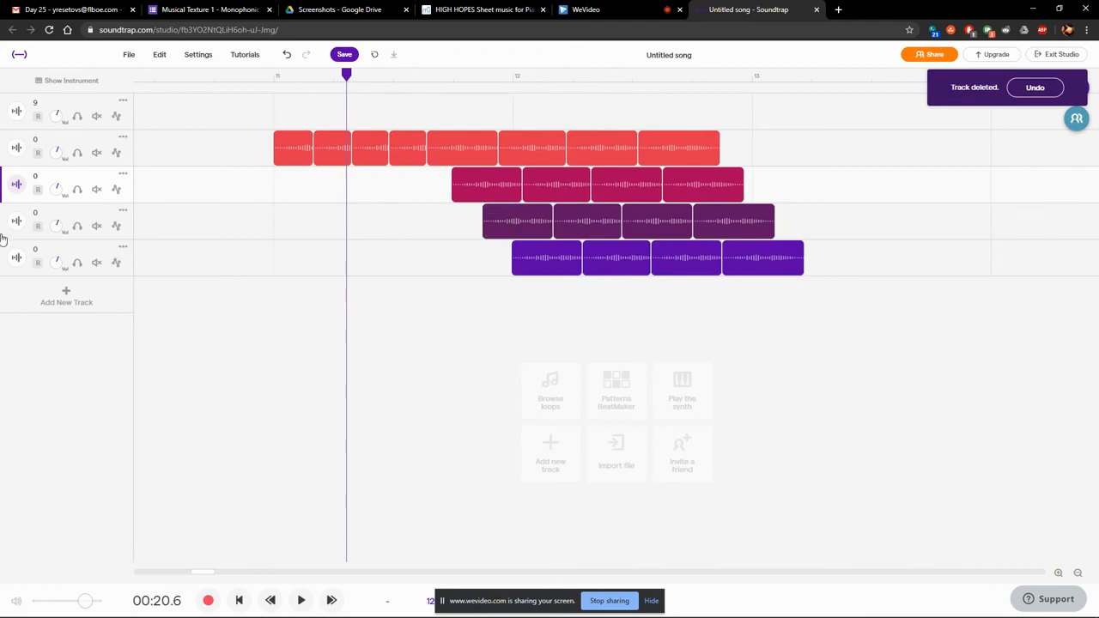
# Open the fourth track's instrument settings and change its voice preset to Computer Mic Enhancer.
pyautogui.rightClick(121, 214)
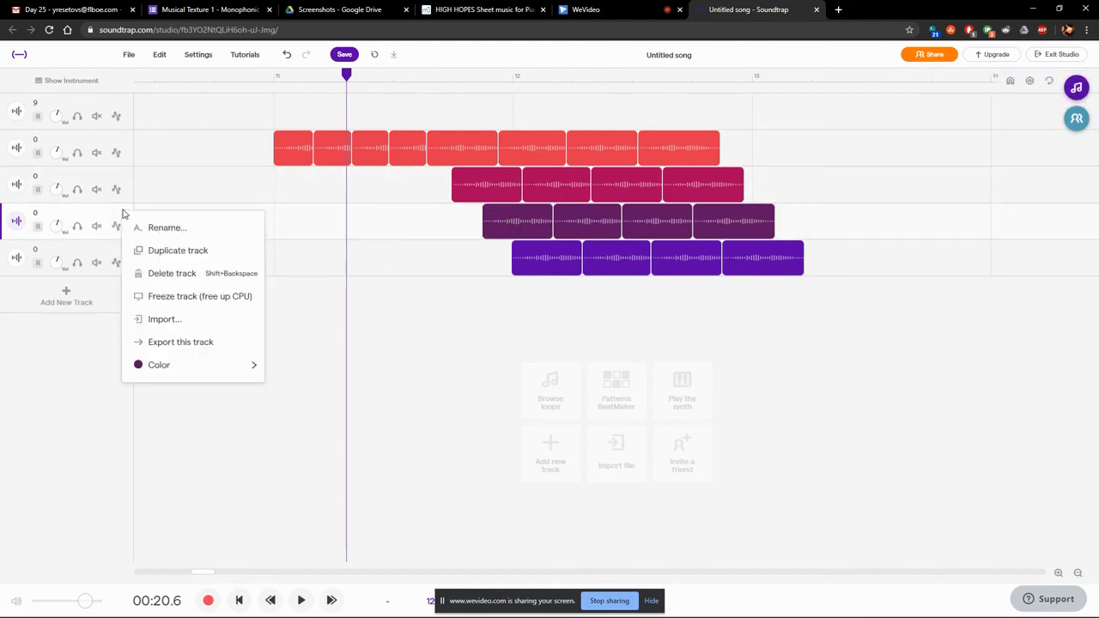
pyautogui.click(17, 222)
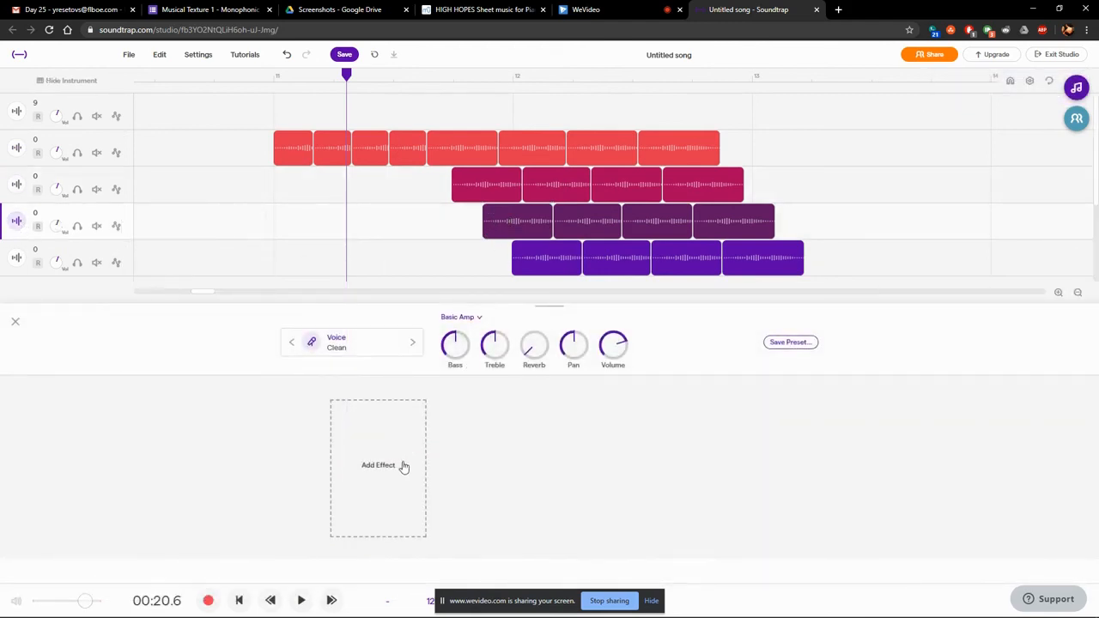
pyautogui.click(413, 344)
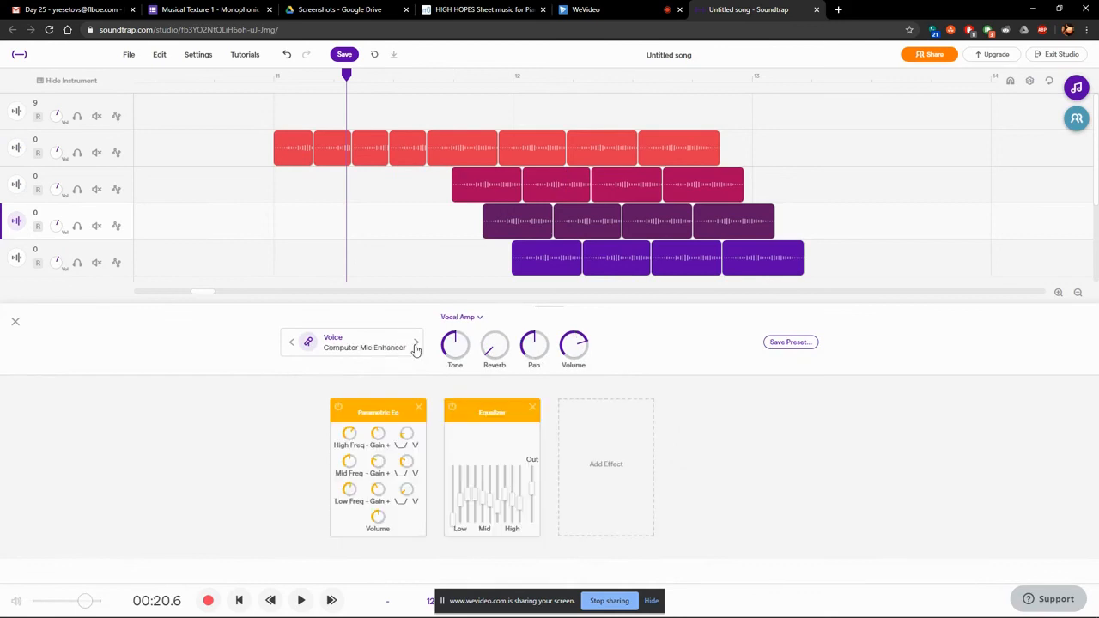
# Browse the Voice and Mic and the Guitar and Bass Amps presets, including Rock, and close the instrument settings.
pyautogui.click(312, 345)
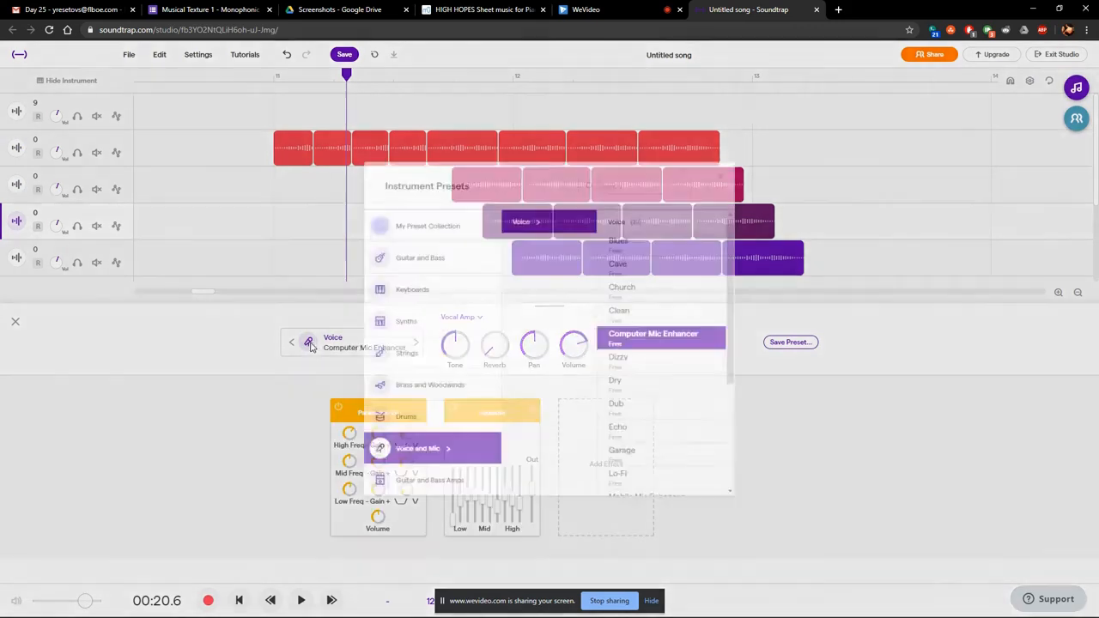
pyautogui.scroll(-1, 618, 412)
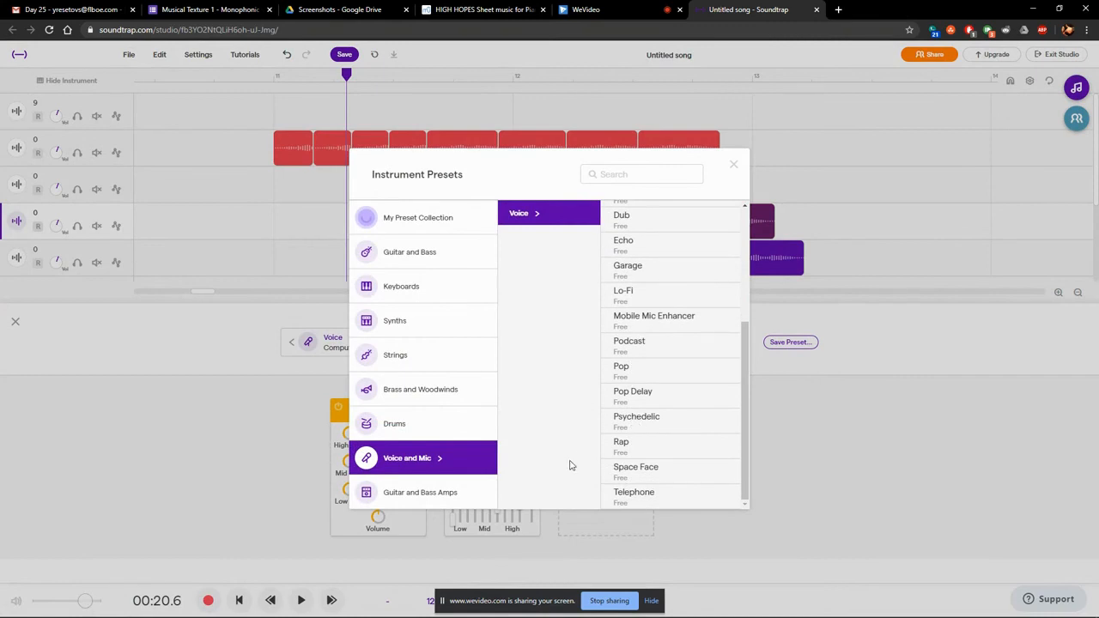
pyautogui.click(433, 486)
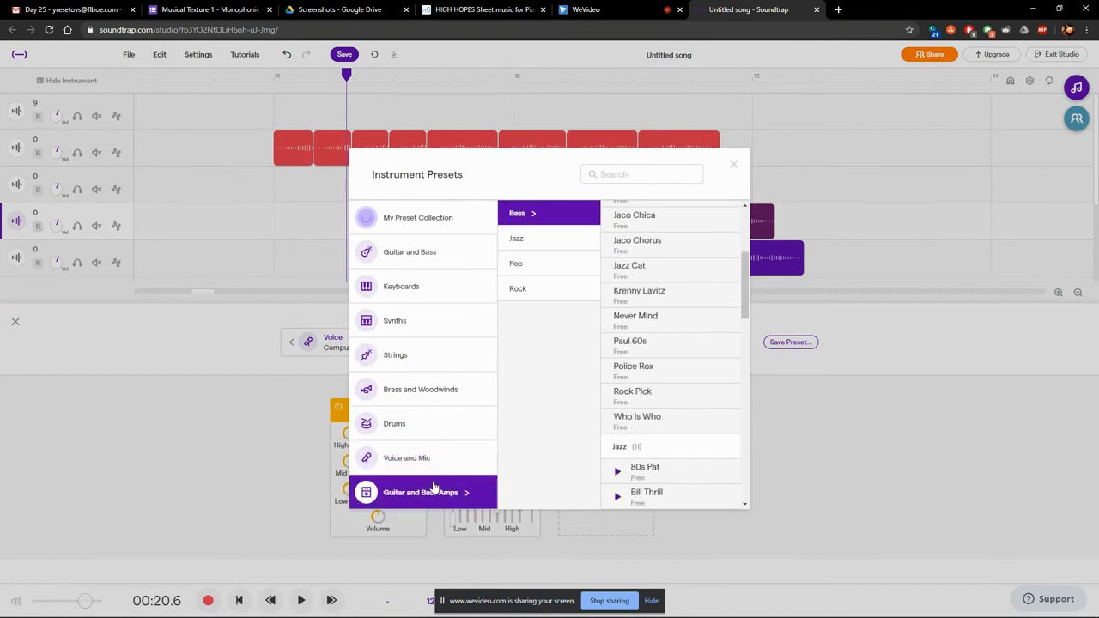
pyautogui.click(534, 273)
pyautogui.click(539, 296)
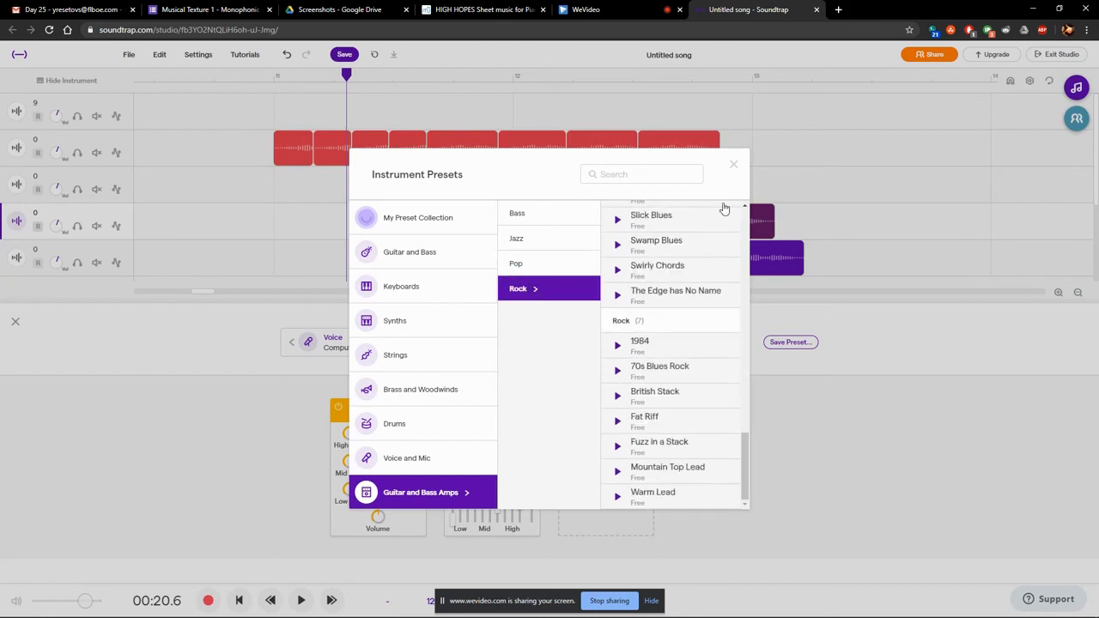
pyautogui.click(736, 165)
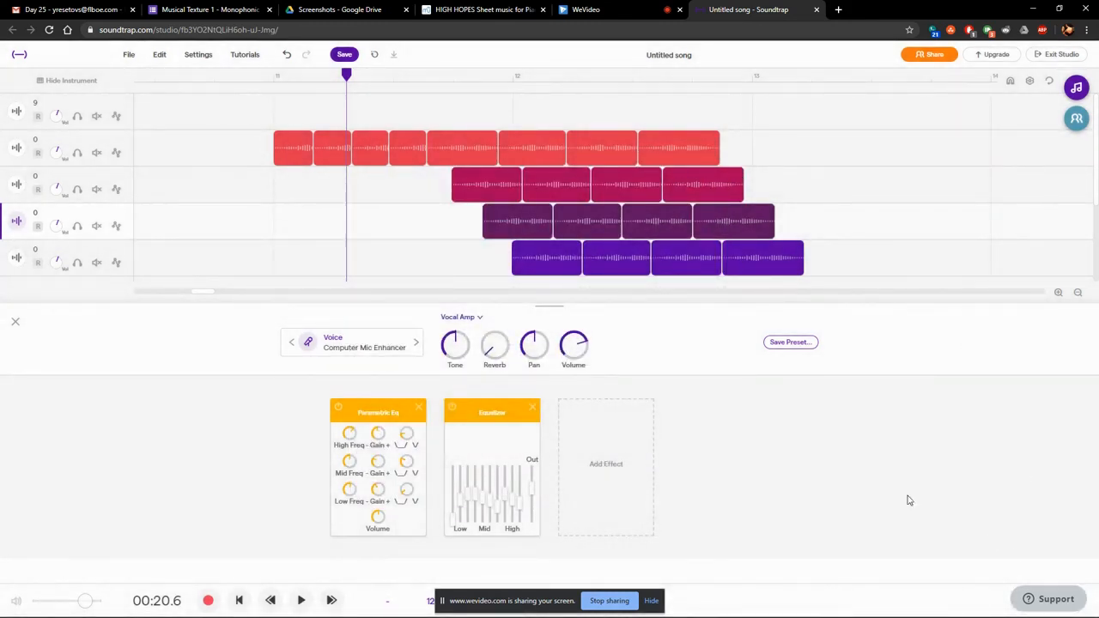
pyautogui.click(14, 326)
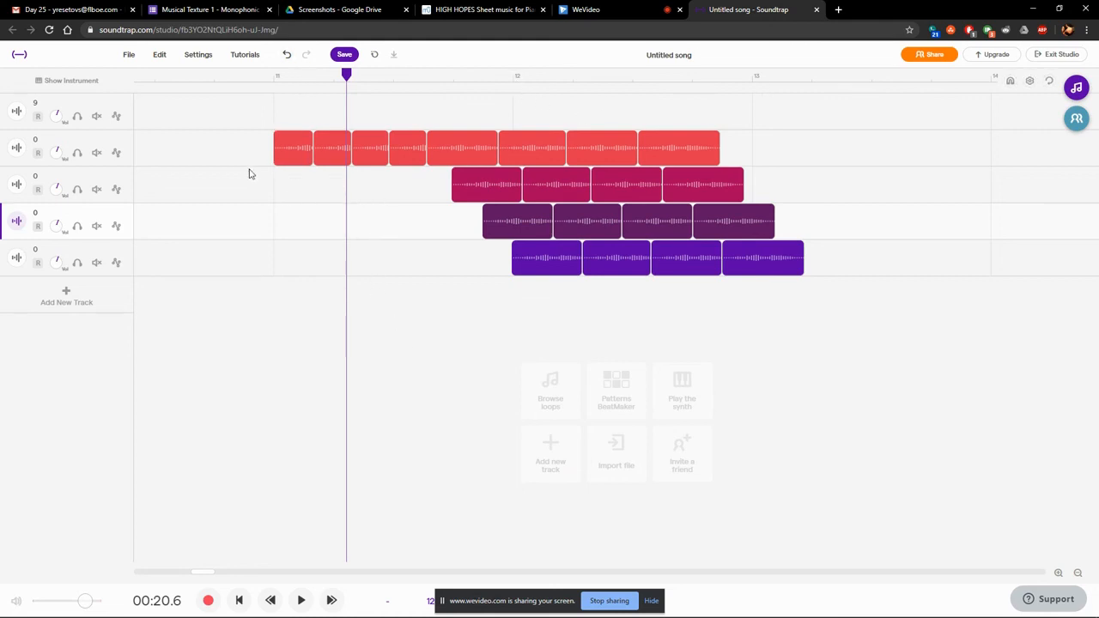
# Move the playhead past measure 26, to about 51 seconds, and select all clips on the four 0 tracks.
pyautogui.scroll(-8, 278, 189)
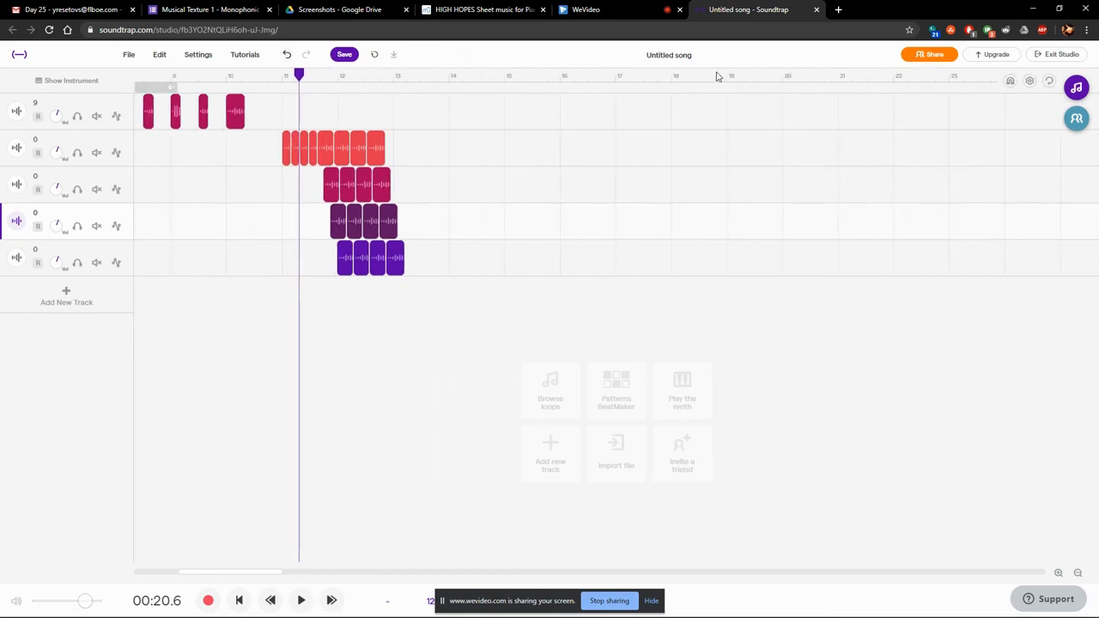
pyautogui.click(175, 76)
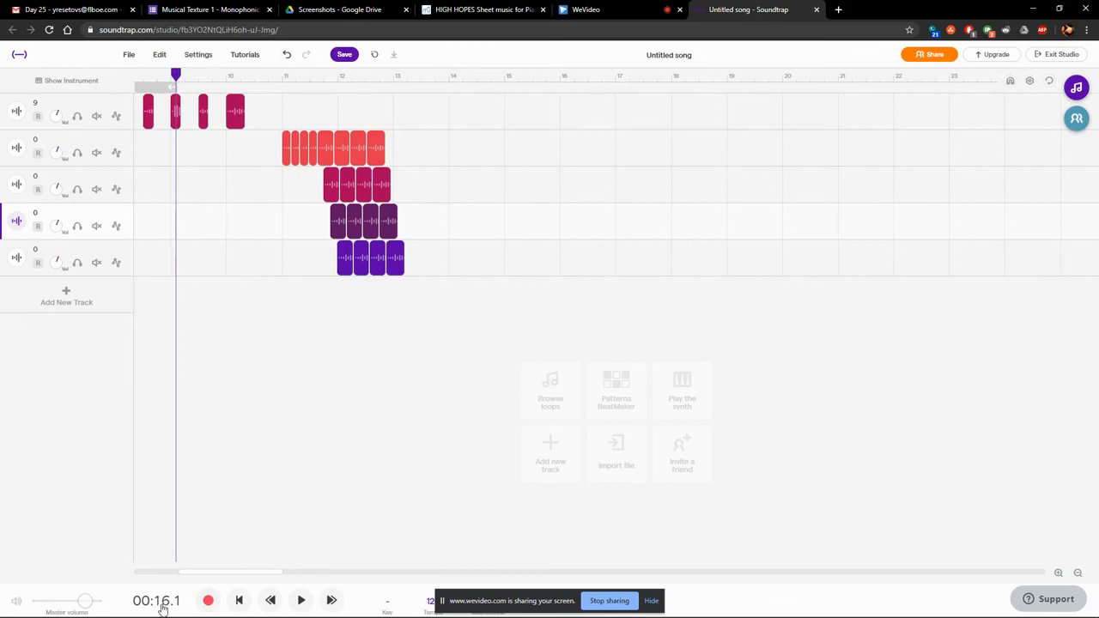
pyautogui.moveTo(176, 76); pyautogui.dragTo(347, 77)
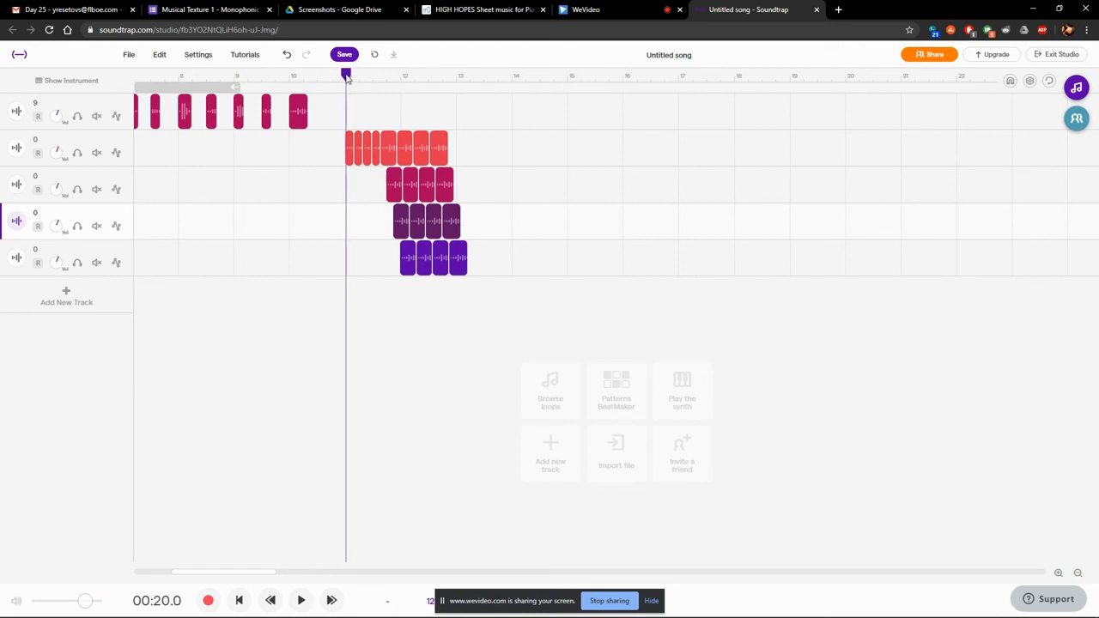
pyautogui.scroll(-8, 519, 115)
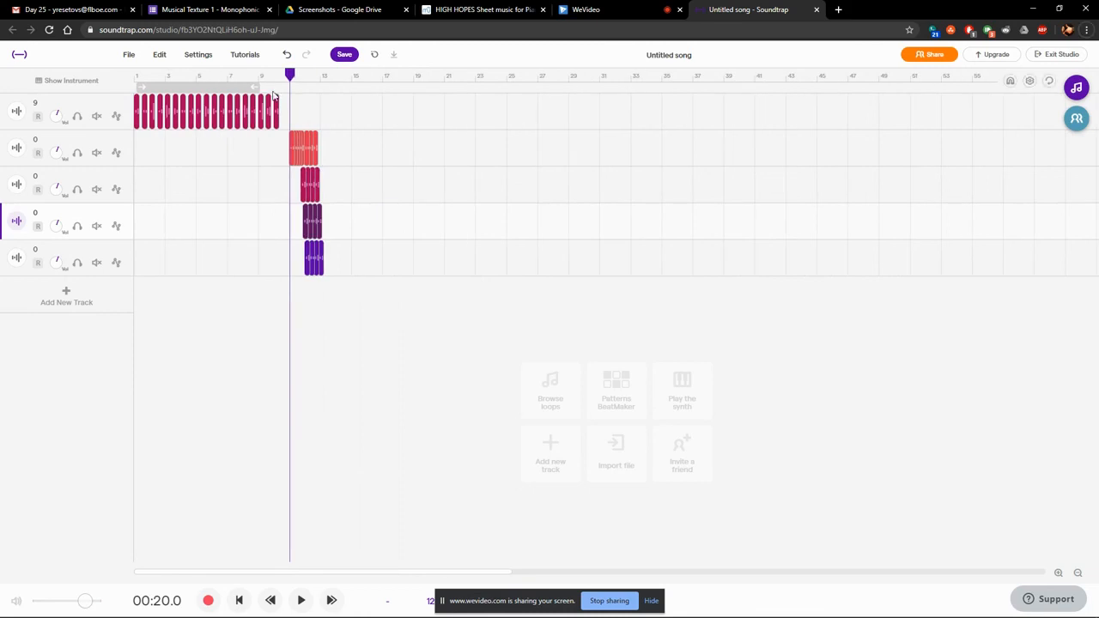
pyautogui.moveTo(291, 75); pyautogui.dragTo(408, 75)
pyautogui.moveTo(291, 100); pyautogui.dragTo(532, 113)
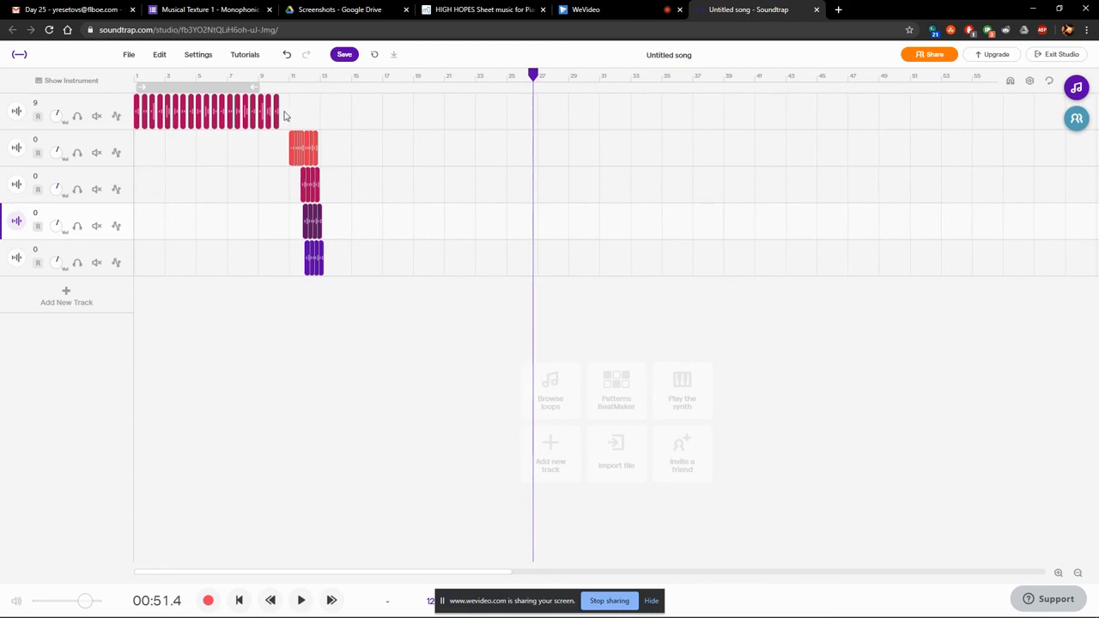
pyautogui.moveTo(290, 114); pyautogui.dragTo(538, 279)
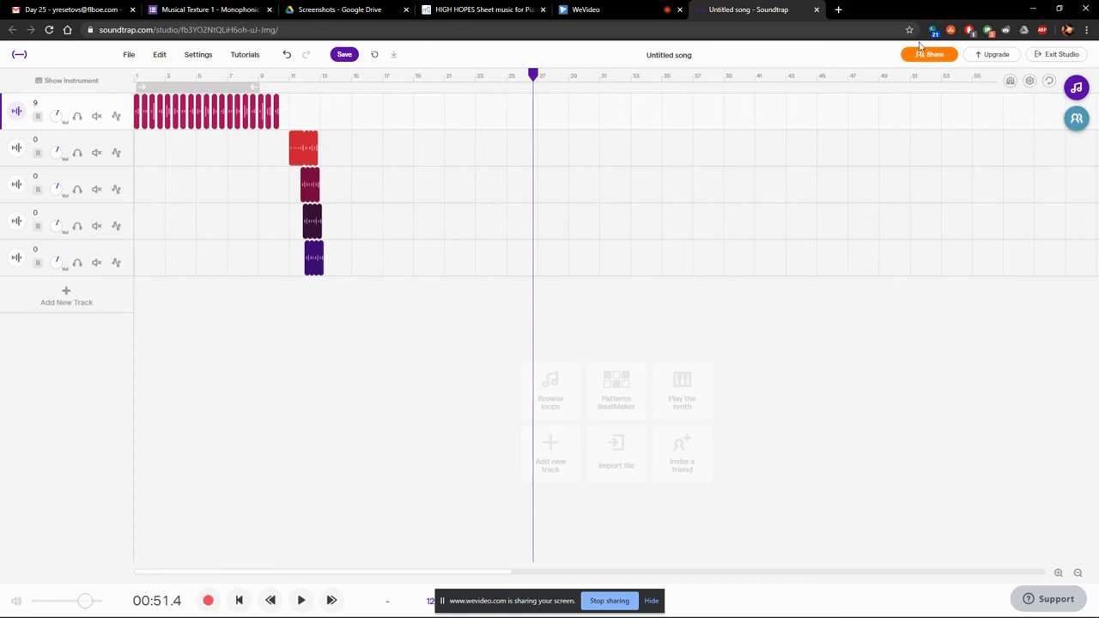
# Show the fourth track's automation lane, view its automation options, and reopen the track's instrument settings.
pyautogui.click(115, 228)
pyautogui.click(80, 267)
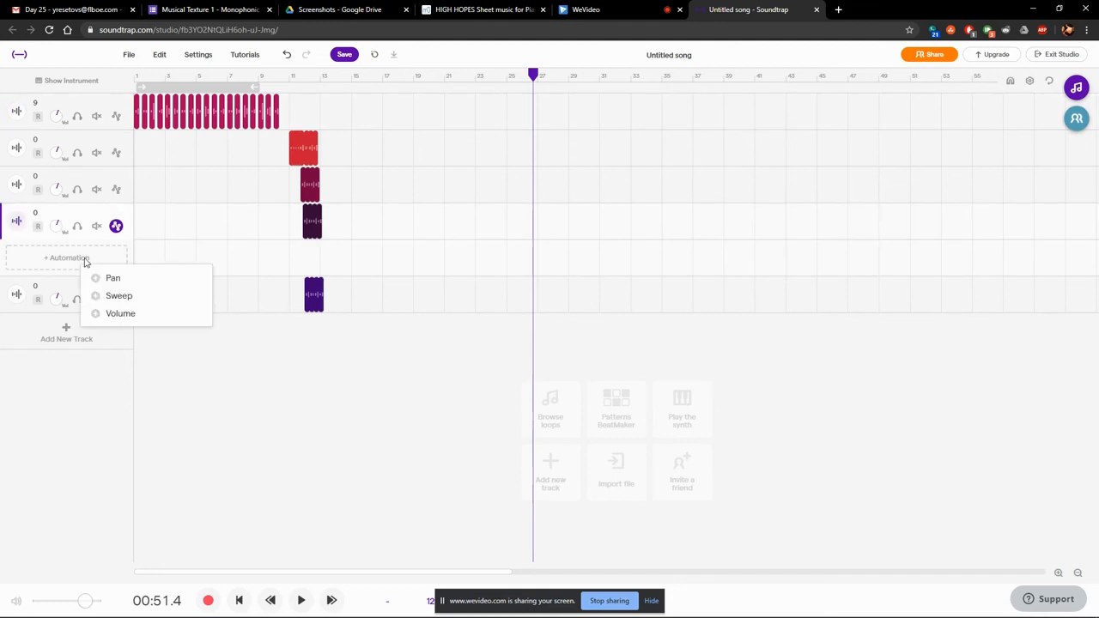
pyautogui.click(15, 224)
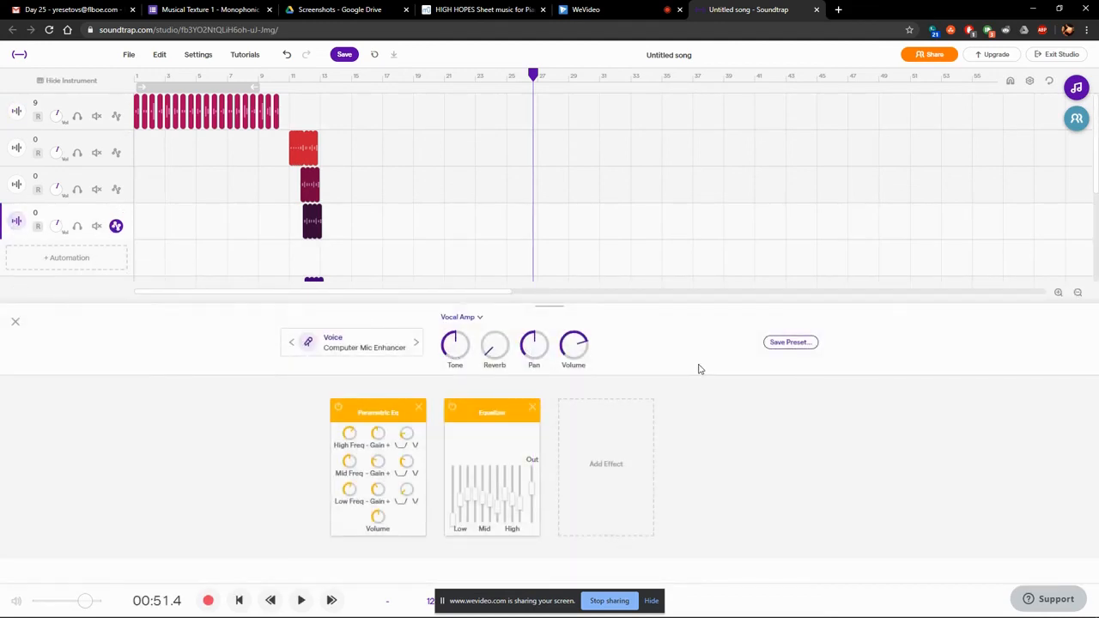
# Save the project and close the instrument settings.
pyautogui.click(129, 56)
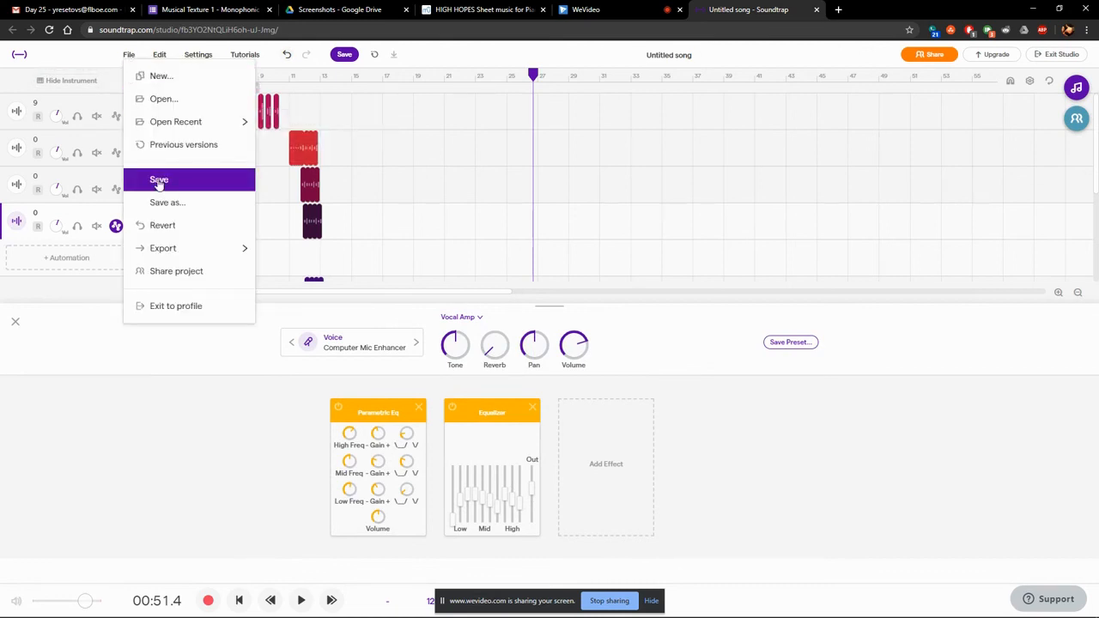
pyautogui.click(158, 181)
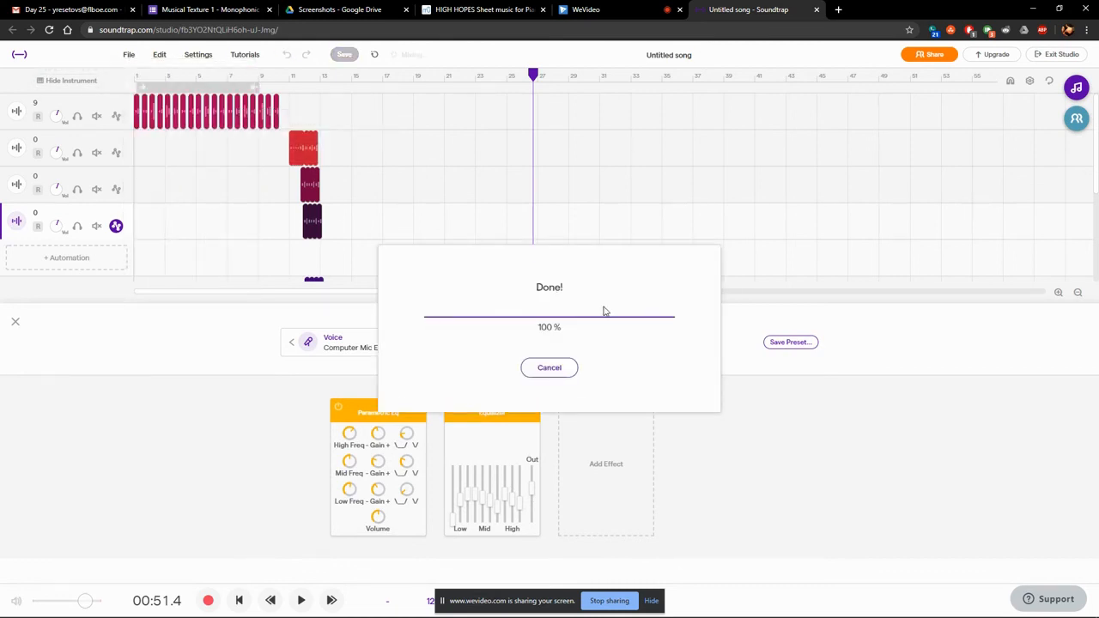
pyautogui.click(14, 320)
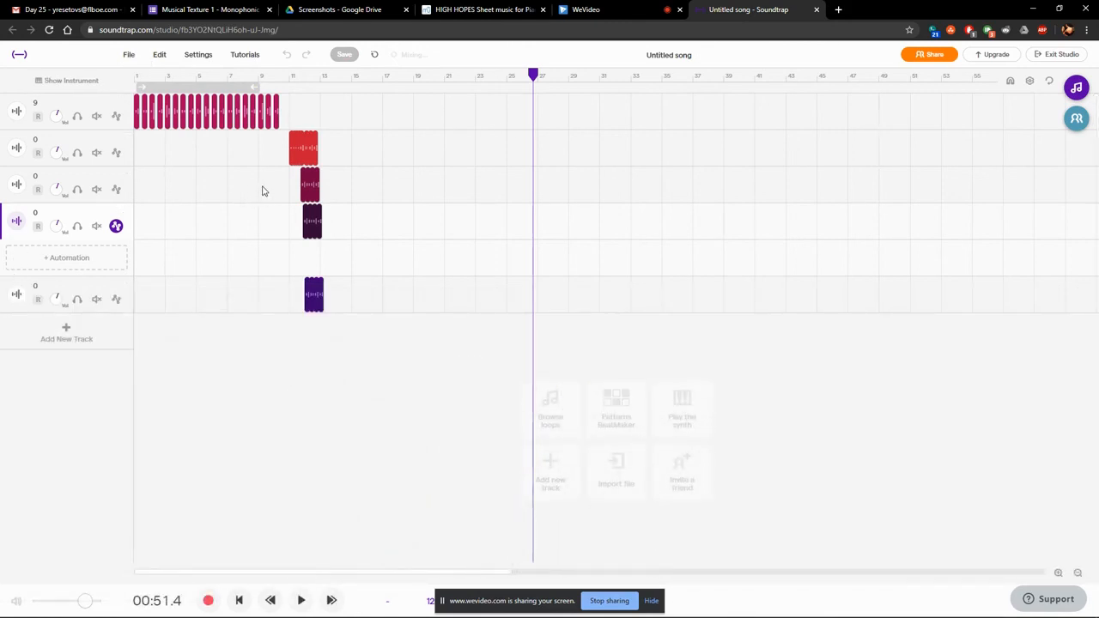
# Move the playhead back to just after the start of measure 26, at about 50 seconds.
pyautogui.scroll(5, 262, 190)
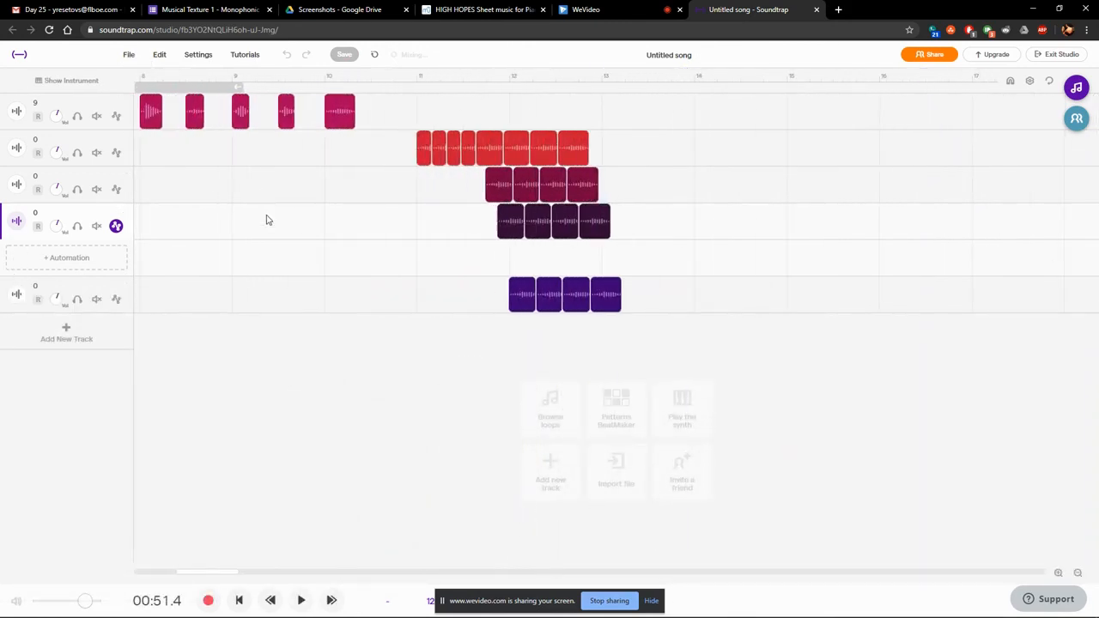
pyautogui.scroll(4, 189, 232)
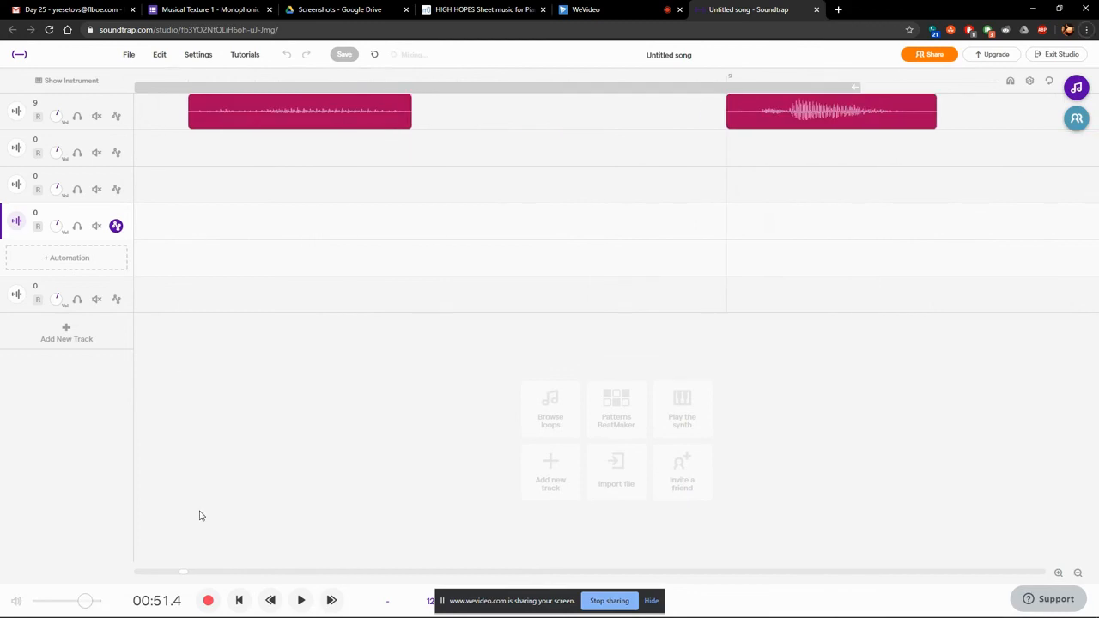
pyautogui.moveTo(186, 575); pyautogui.dragTo(196, 555)
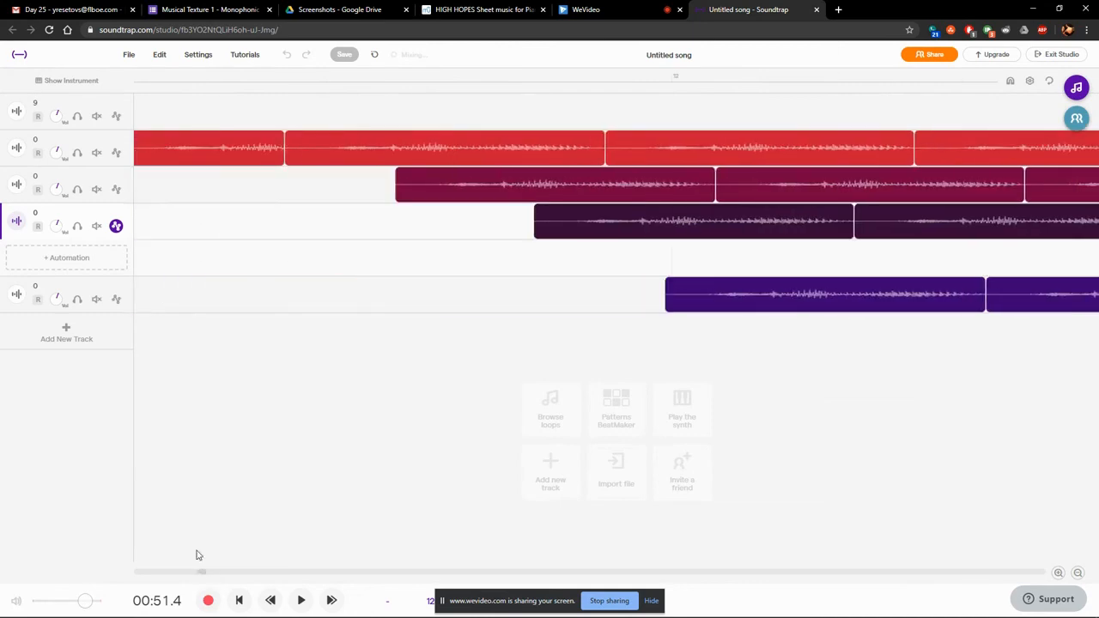
pyautogui.click(1078, 574)
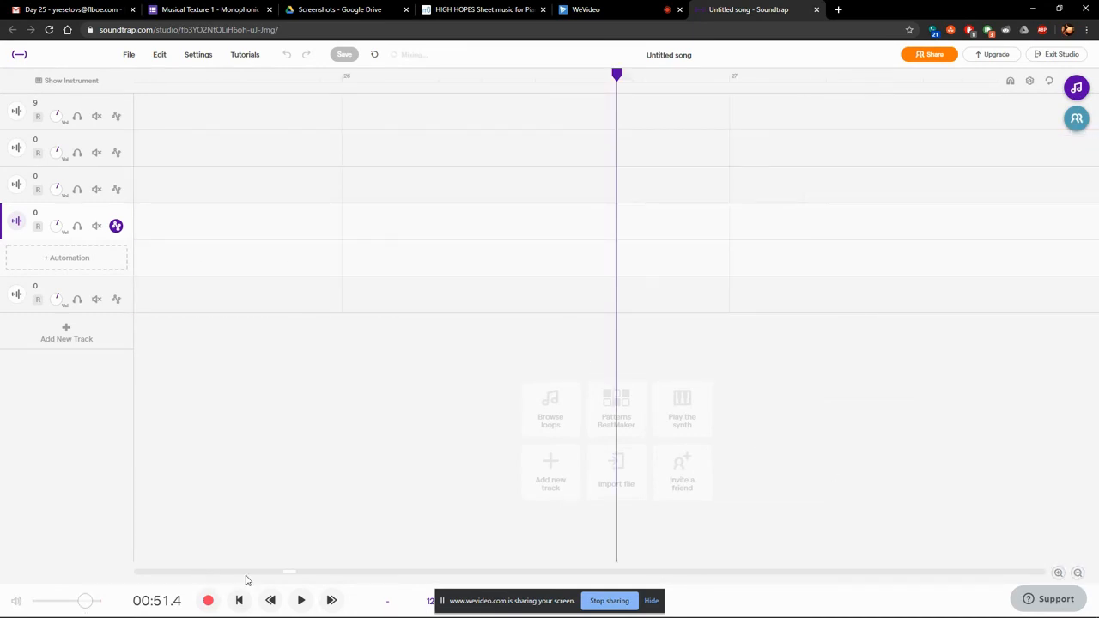
pyautogui.moveTo(288, 573); pyautogui.dragTo(179, 572)
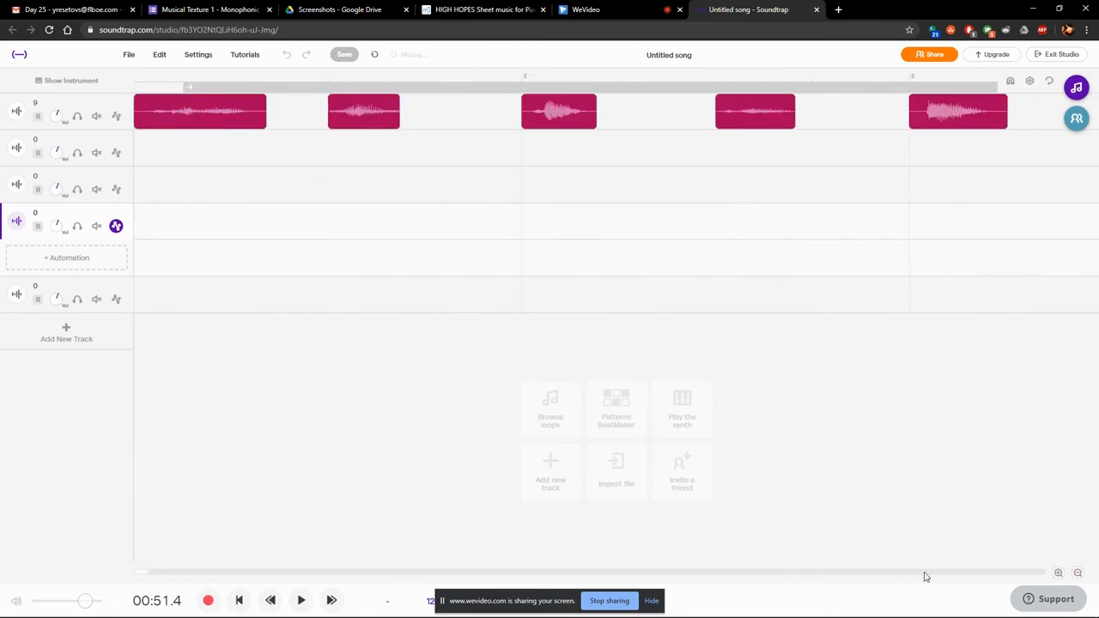
pyautogui.click(1078, 573)
pyautogui.click(1078, 574)
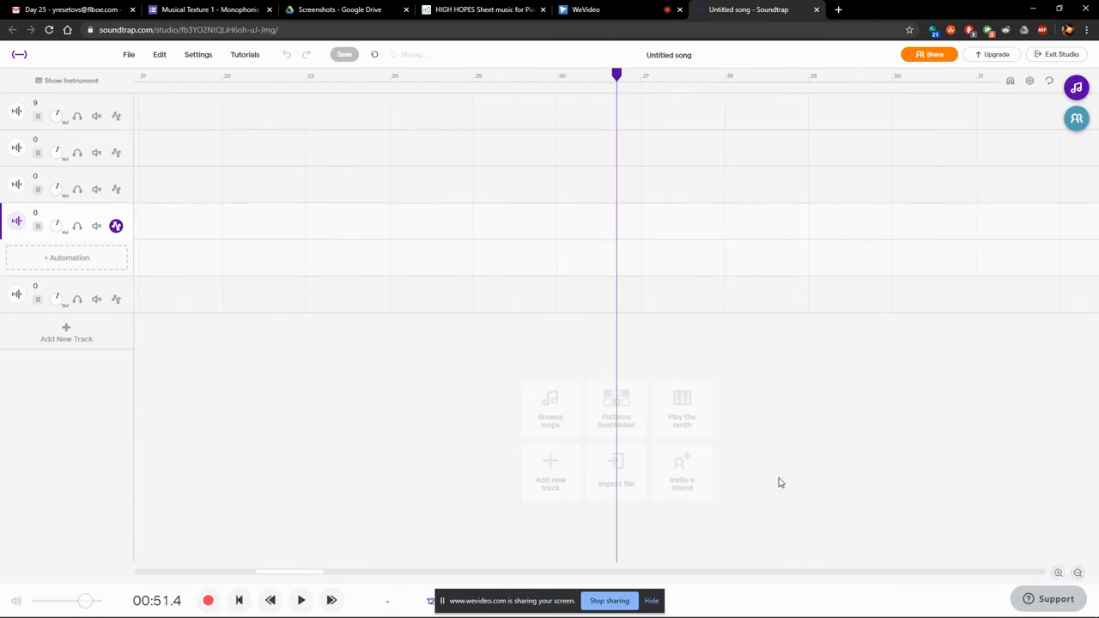
pyautogui.moveTo(618, 77); pyautogui.dragTo(566, 76)
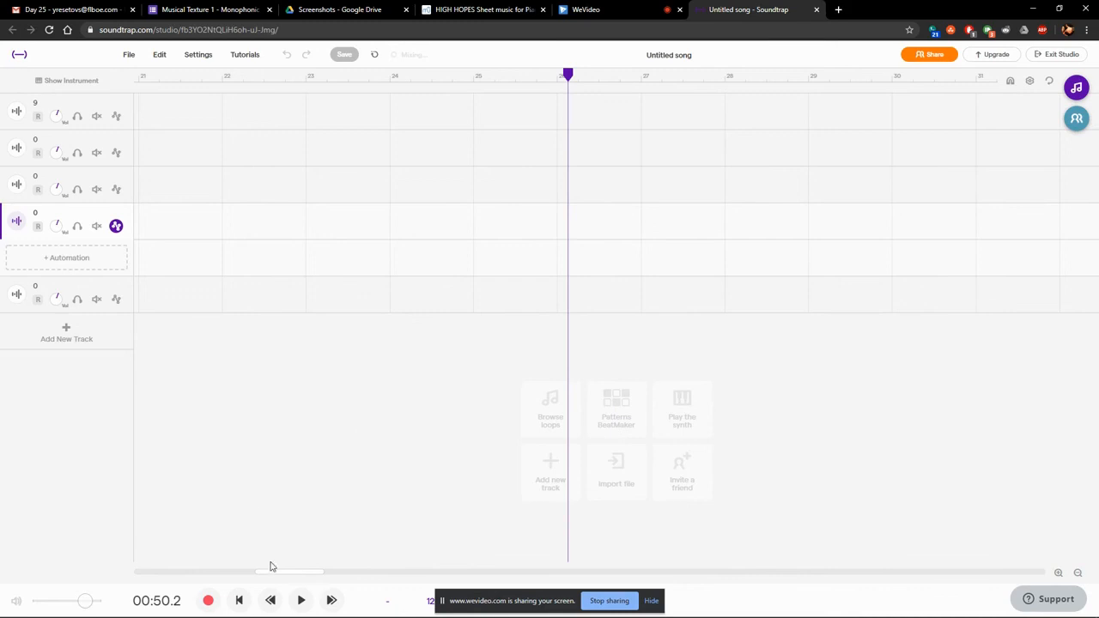
# Return the playhead to the start of the song and hide the fourth track's automation lane.
pyautogui.click(240, 601)
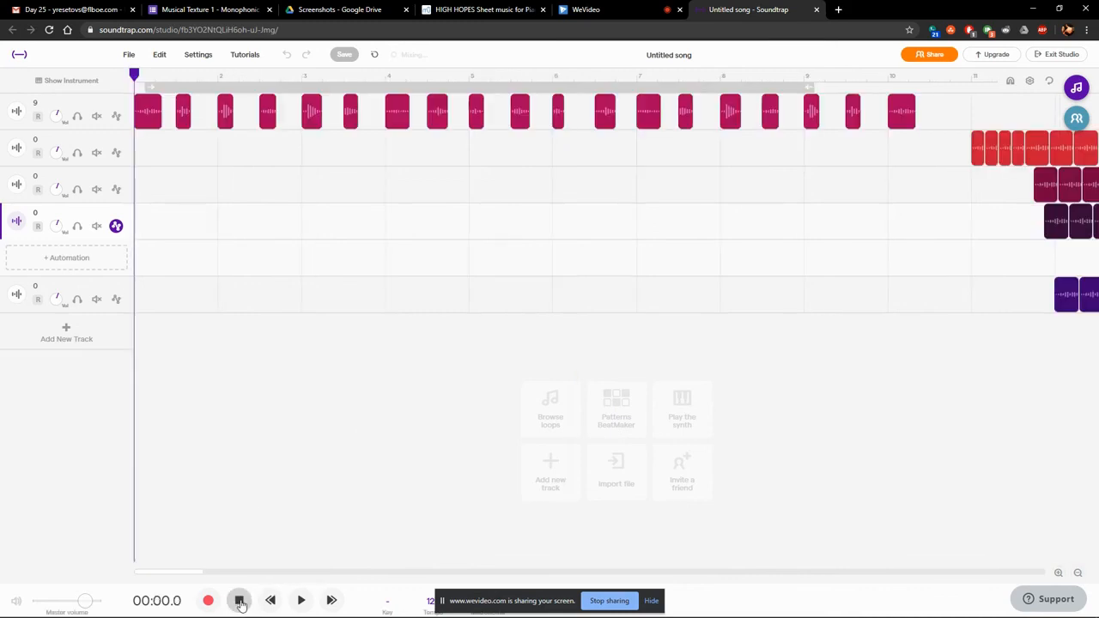
pyautogui.click(1078, 573)
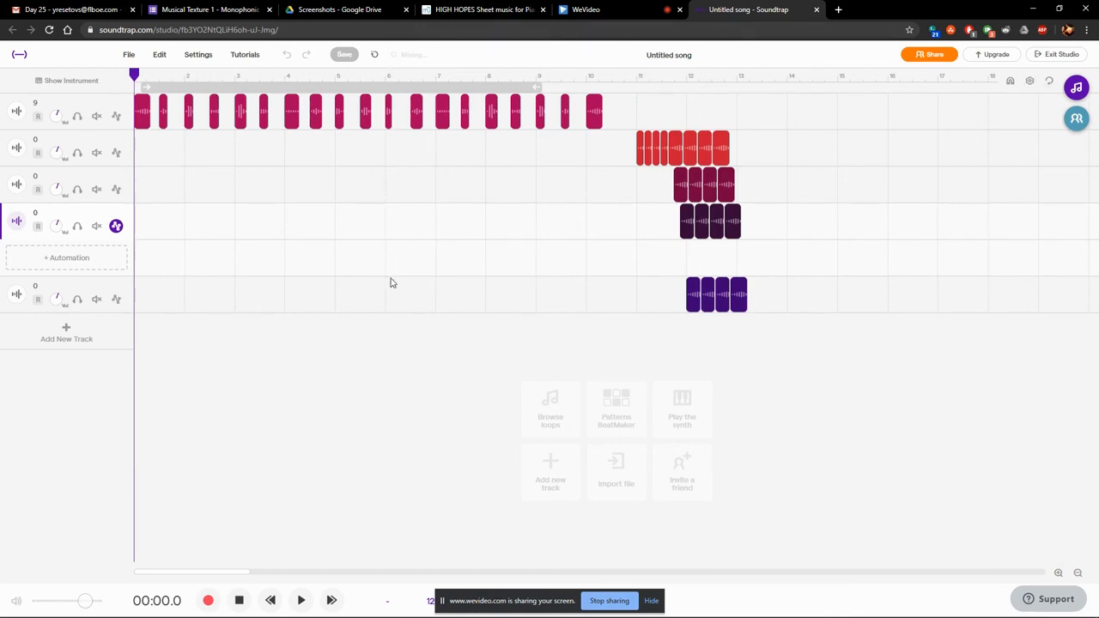
pyautogui.click(115, 226)
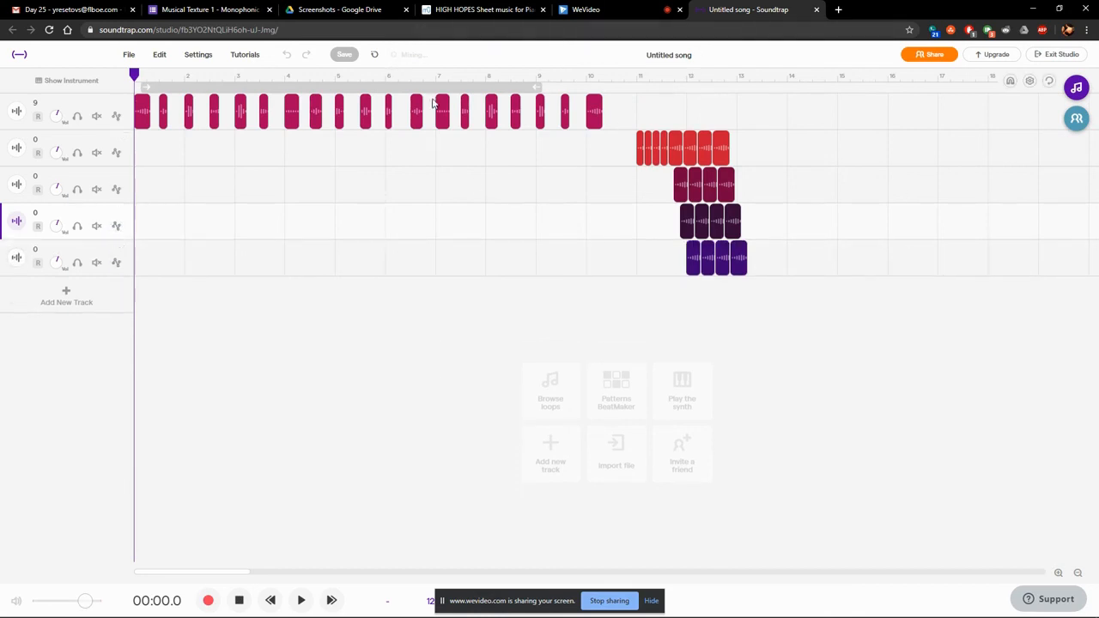
pyautogui.click(1057, 572)
pyautogui.moveTo(159, 579)
pyautogui.mouseDown()
pyautogui.moveTo(172, 580)
pyautogui.moveTo(151, 578)
pyautogui.mouseUp()
pyautogui.click(1077, 572)
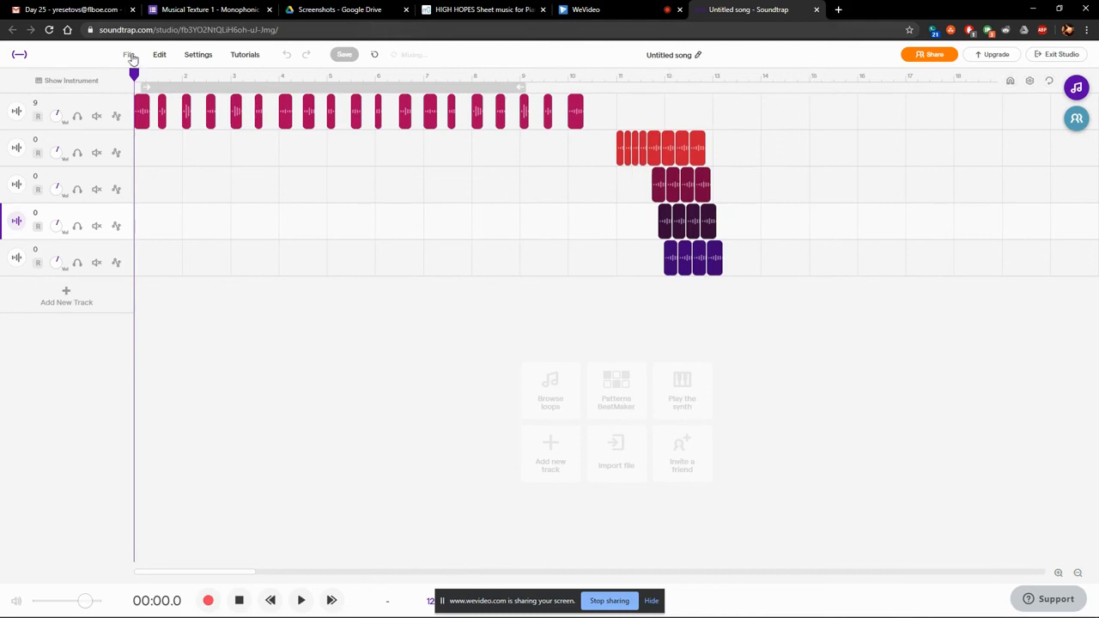
# Export the project to an mp3 file and show the downloaded Untitled song.mp3 in its folder.
pyautogui.click(129, 55)
pyautogui.moveTo(228, 255)
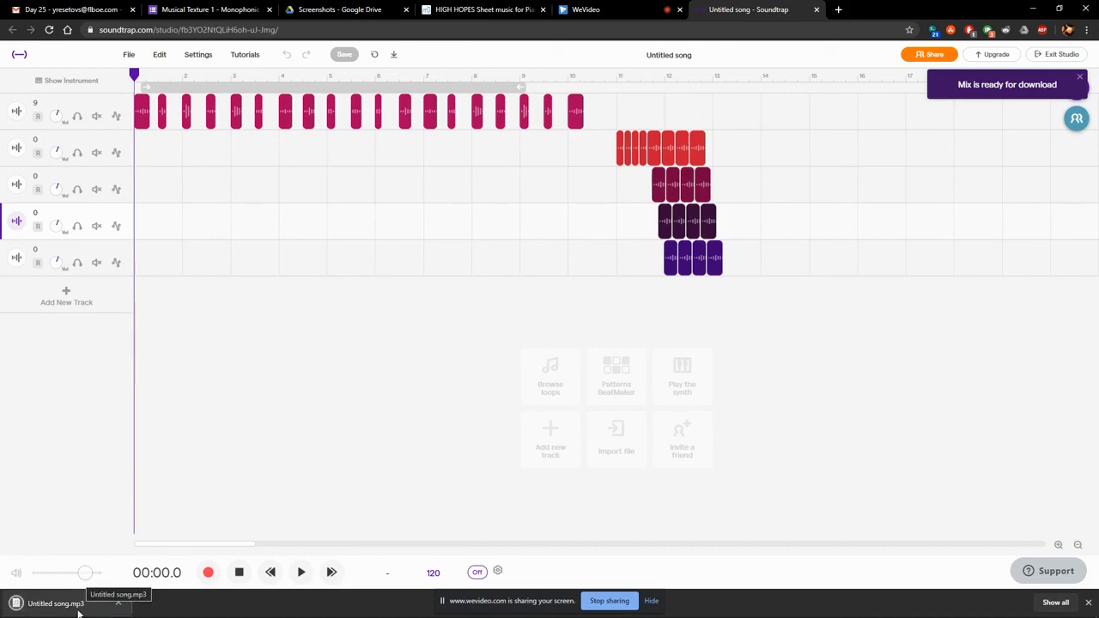
pyautogui.click(655, 54)
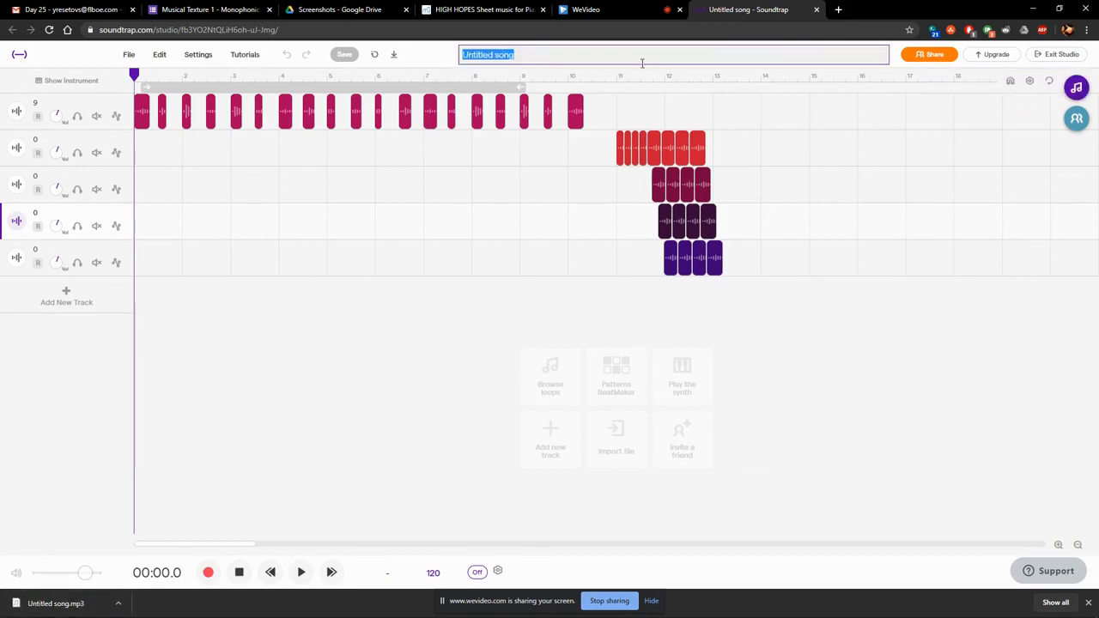
pyautogui.click(118, 603)
pyautogui.click(135, 566)
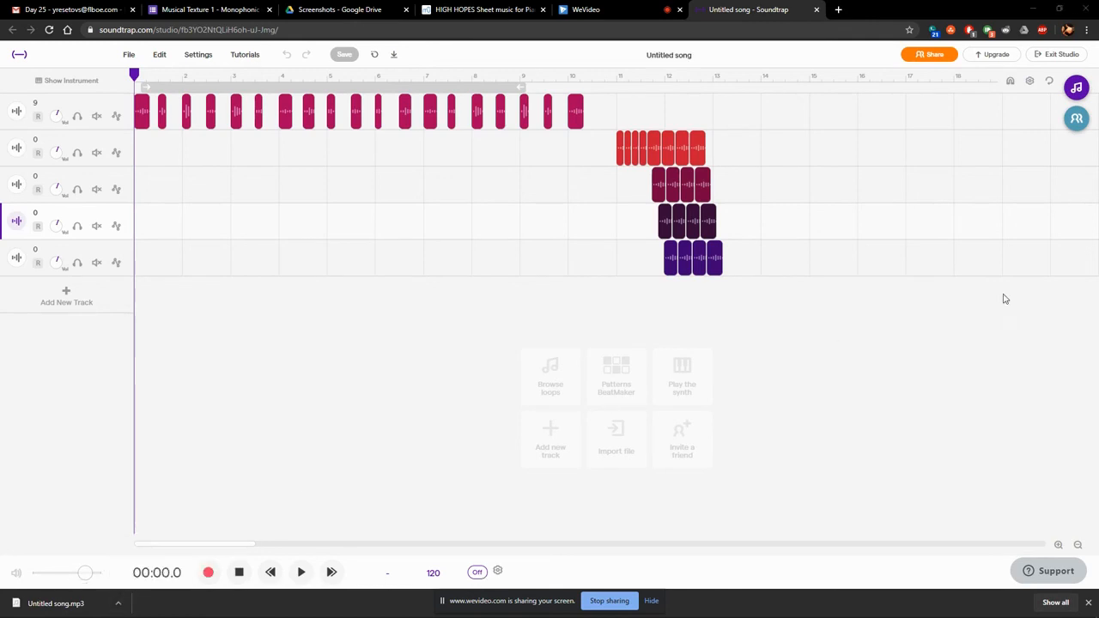
# Rename the project as Number Jumble example.
pyautogui.click(688, 57)
pyautogui.write('Number Jumble effects')
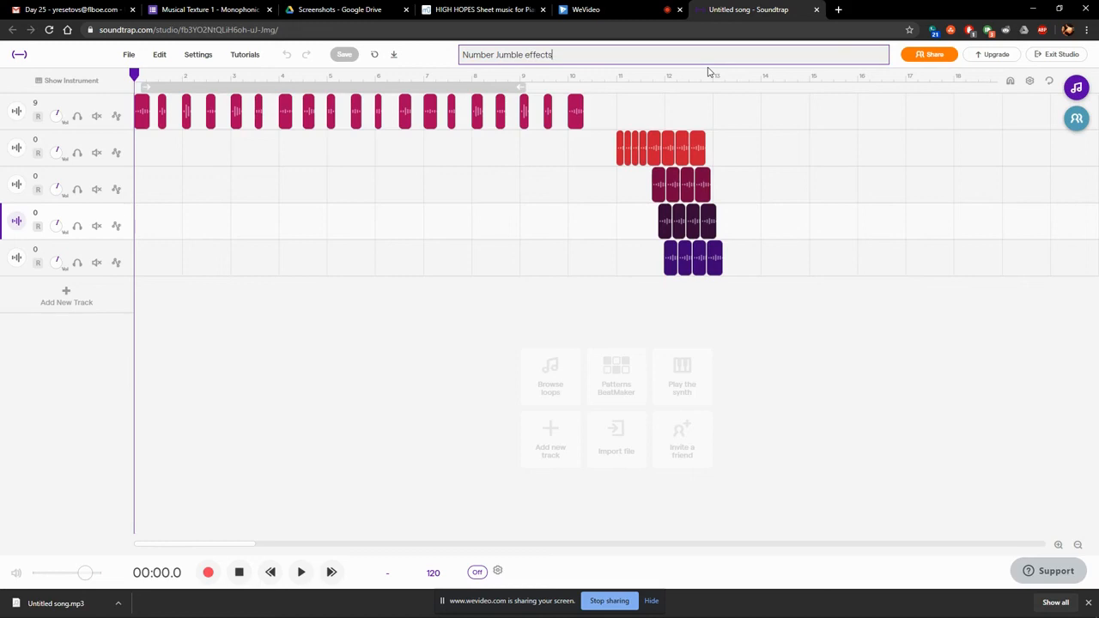
pyautogui.hotkey('ctrl', 'BackSpace')
pyautogui.click(129, 55)
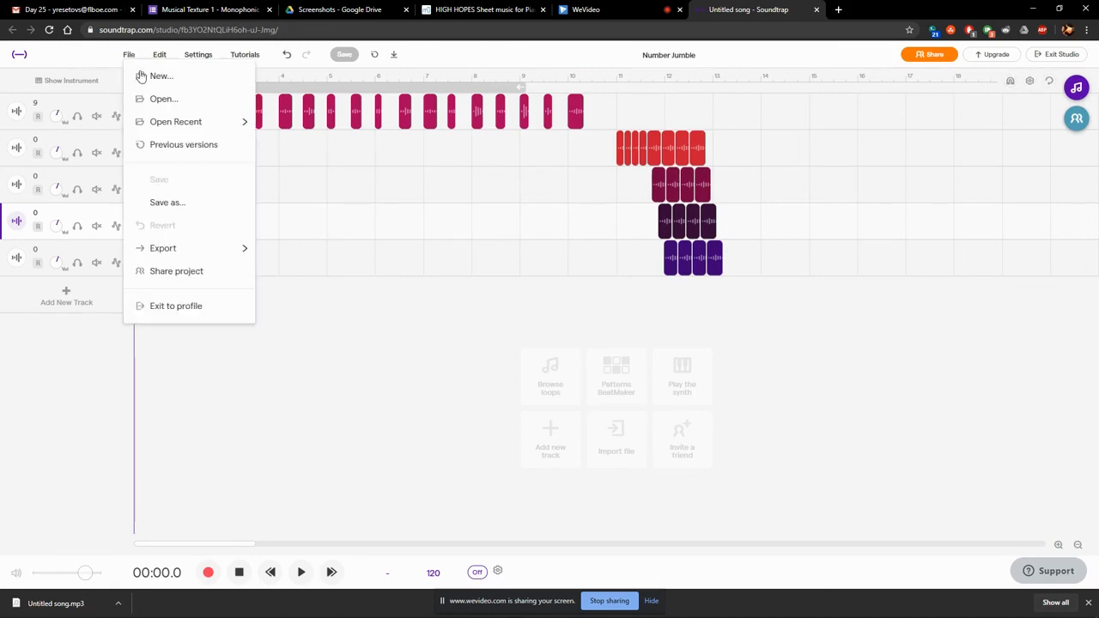
pyautogui.click(728, 54)
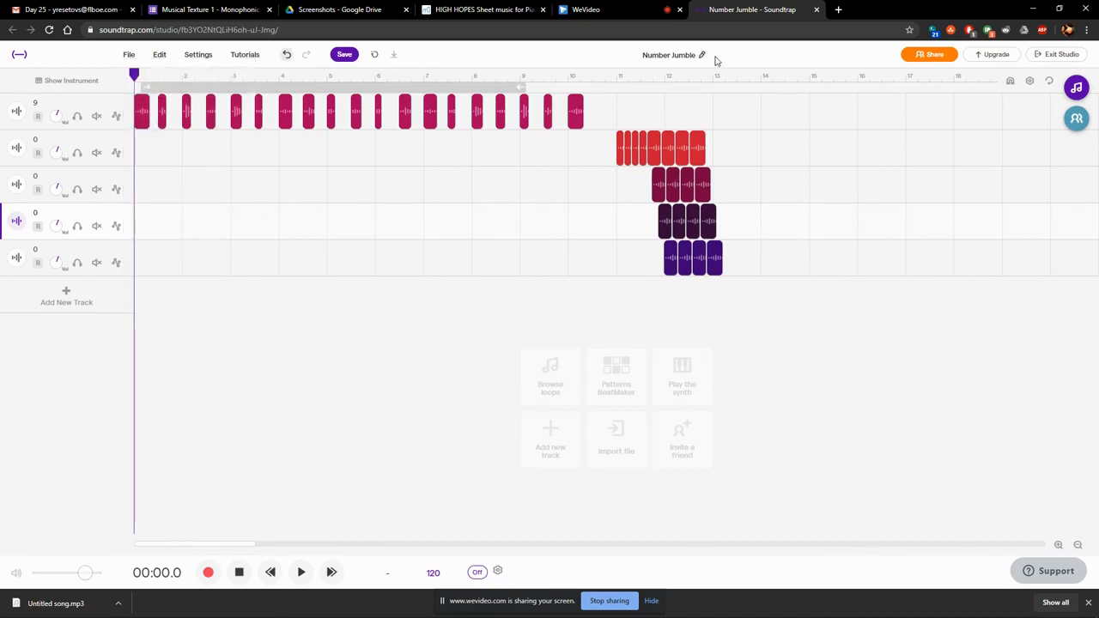
pyautogui.click(703, 55)
pyautogui.press('End')
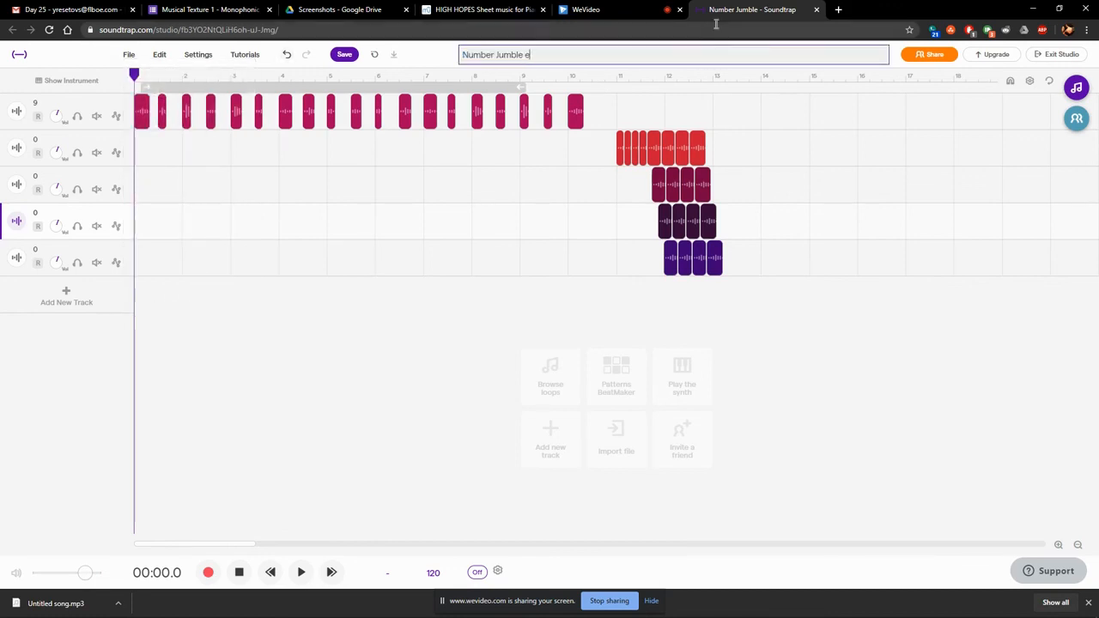
pyautogui.write('example')
pyautogui.click(491, 142)
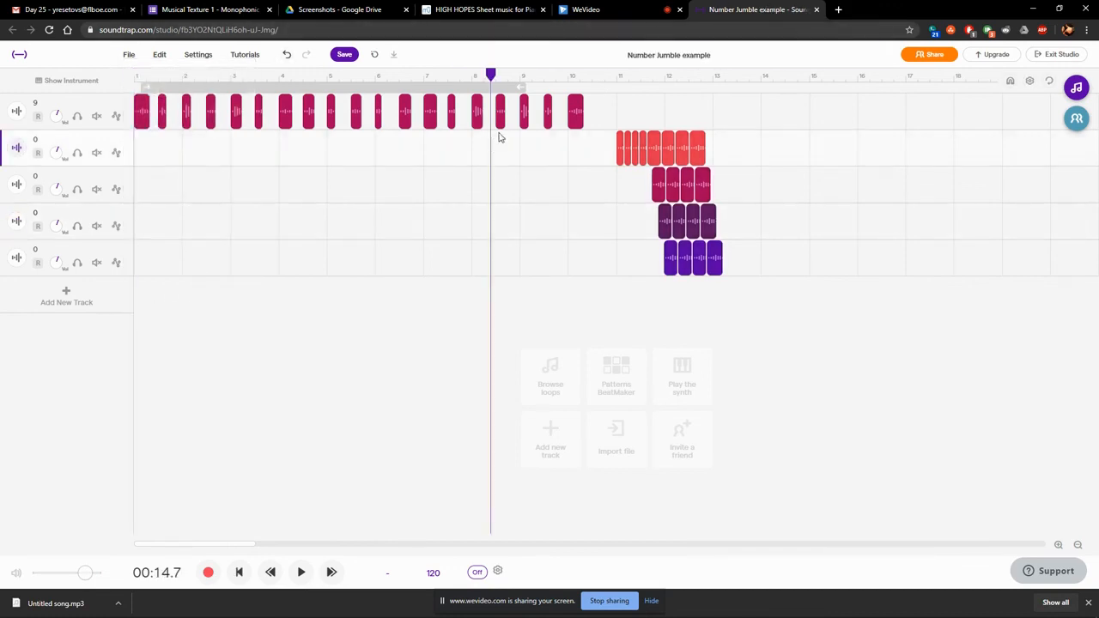
# Try to export the renamed project to an mp3 file and save its changes.
pyautogui.click(130, 55)
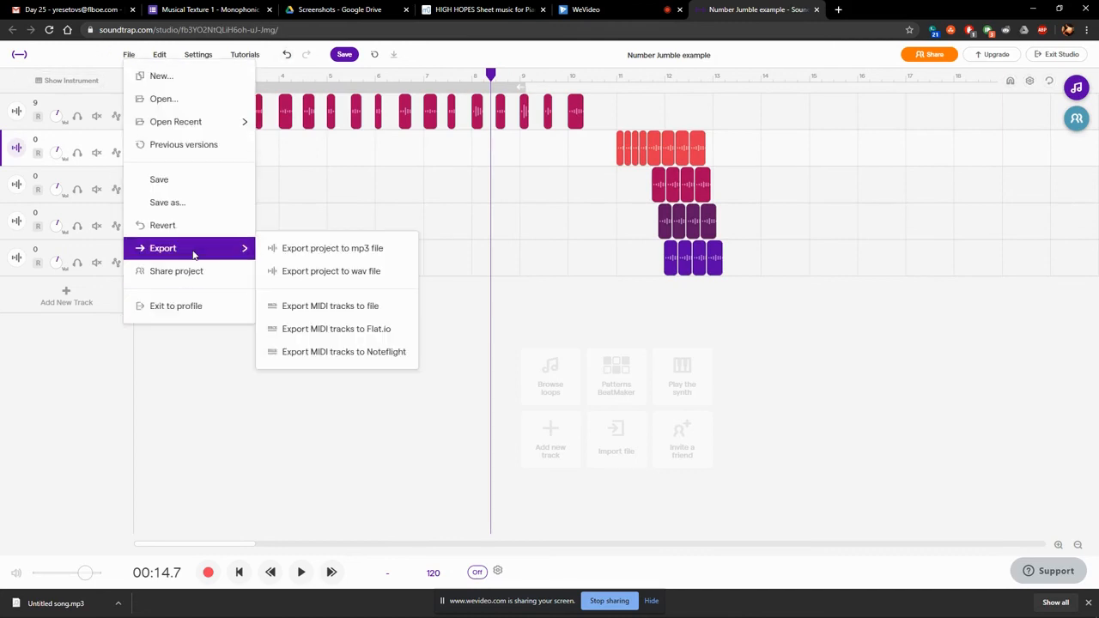
pyautogui.click(313, 252)
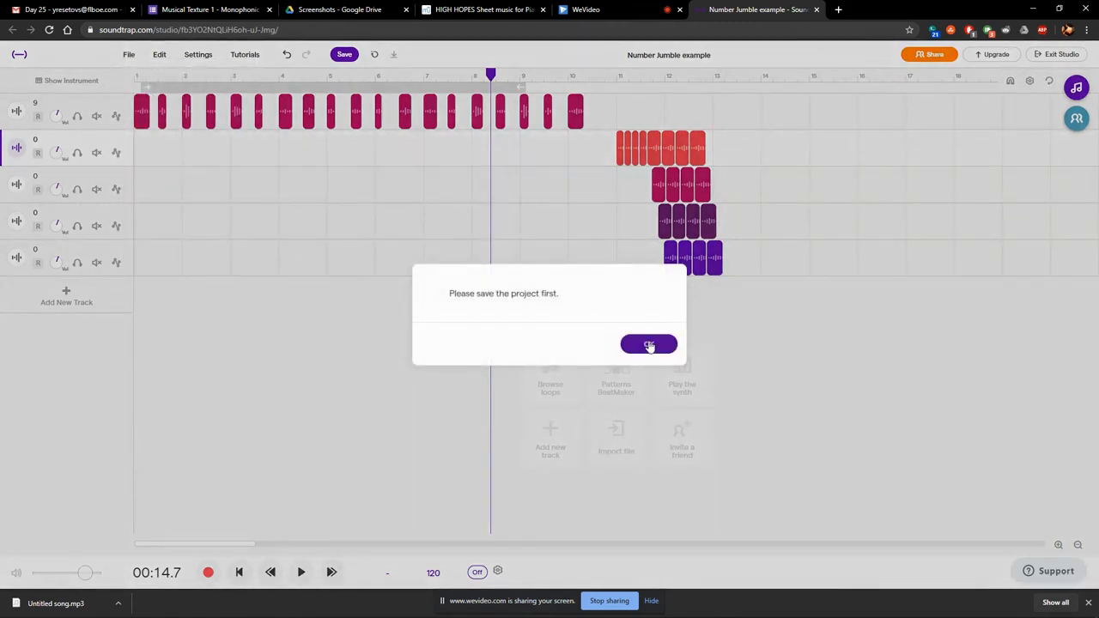
pyautogui.click(648, 344)
pyautogui.click(130, 55)
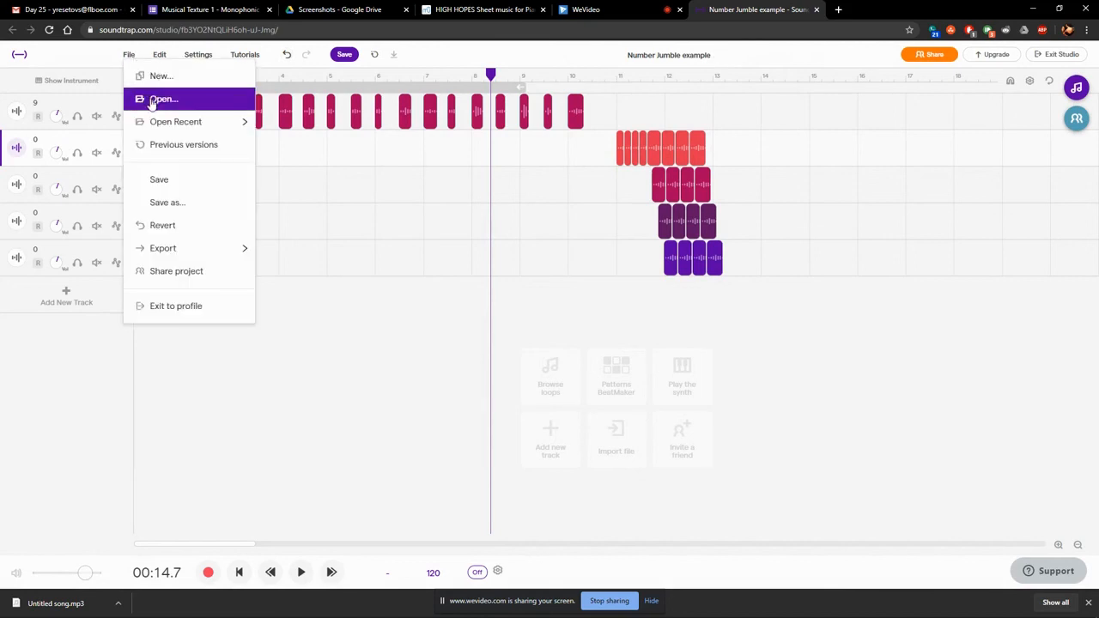
pyautogui.click(161, 182)
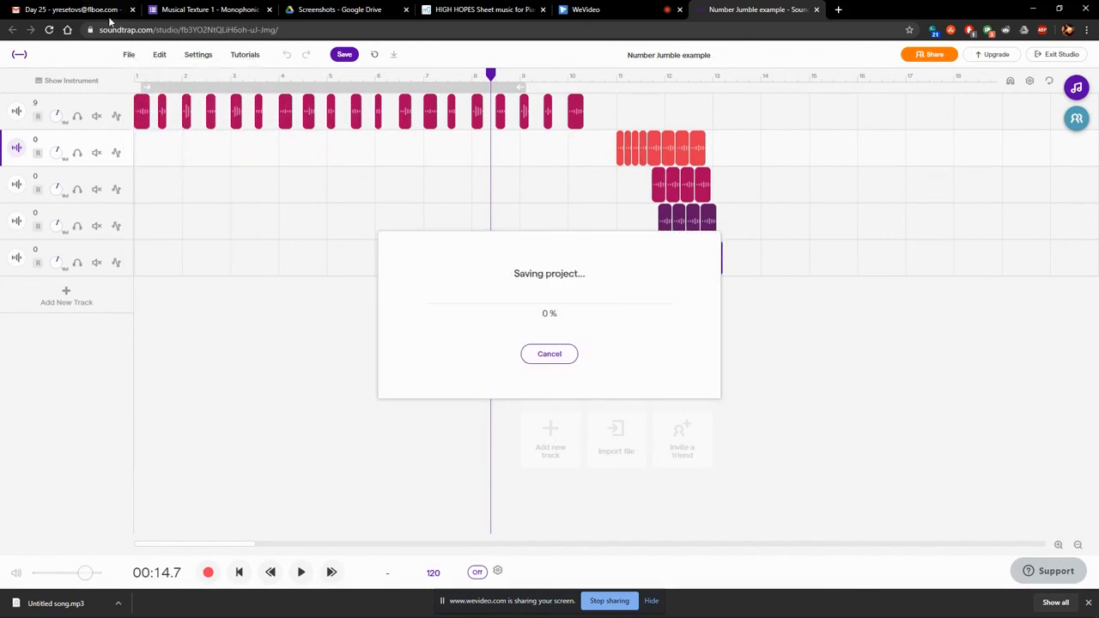
# Export the saved Number Jumble example project to an mp3 file and open the downloaded file's options.
pyautogui.click(129, 56)
pyautogui.moveTo(172, 247)
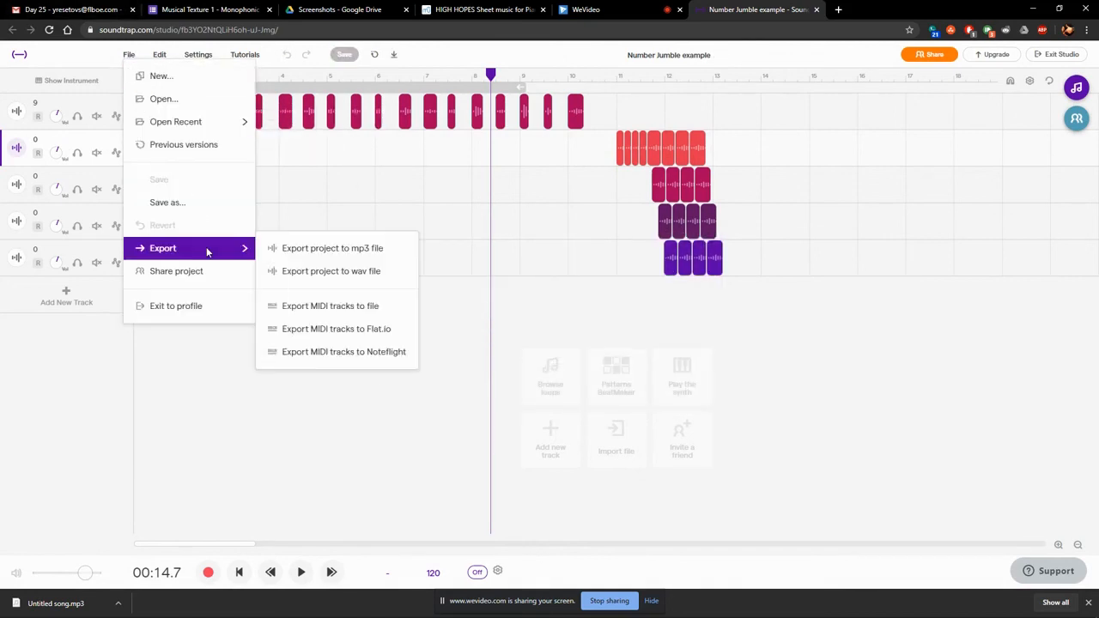
pyautogui.click(296, 268)
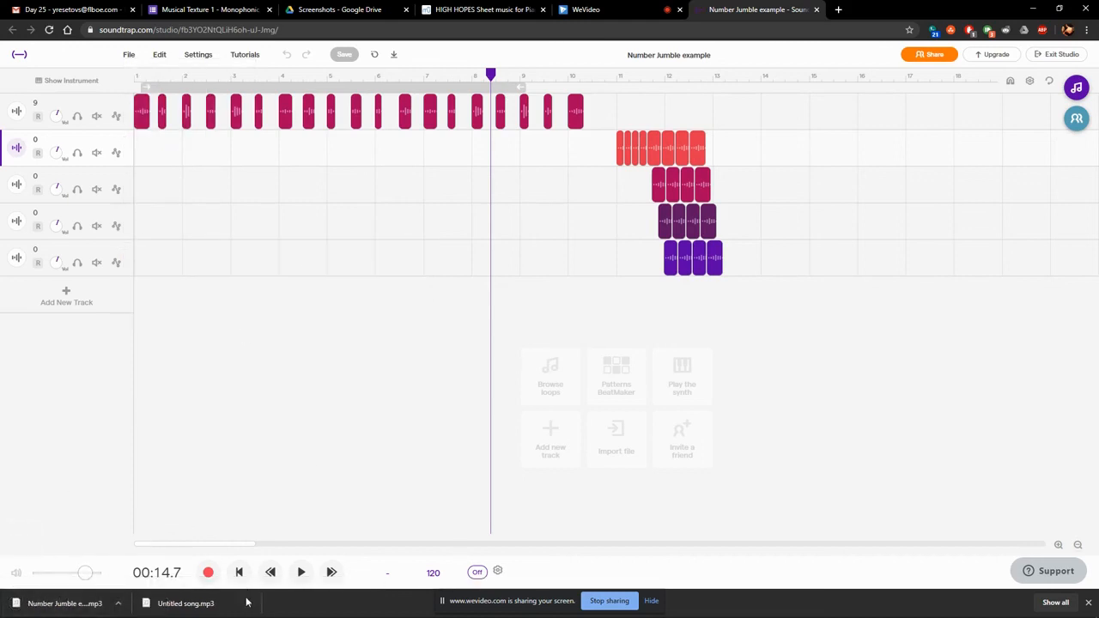
pyautogui.click(120, 604)
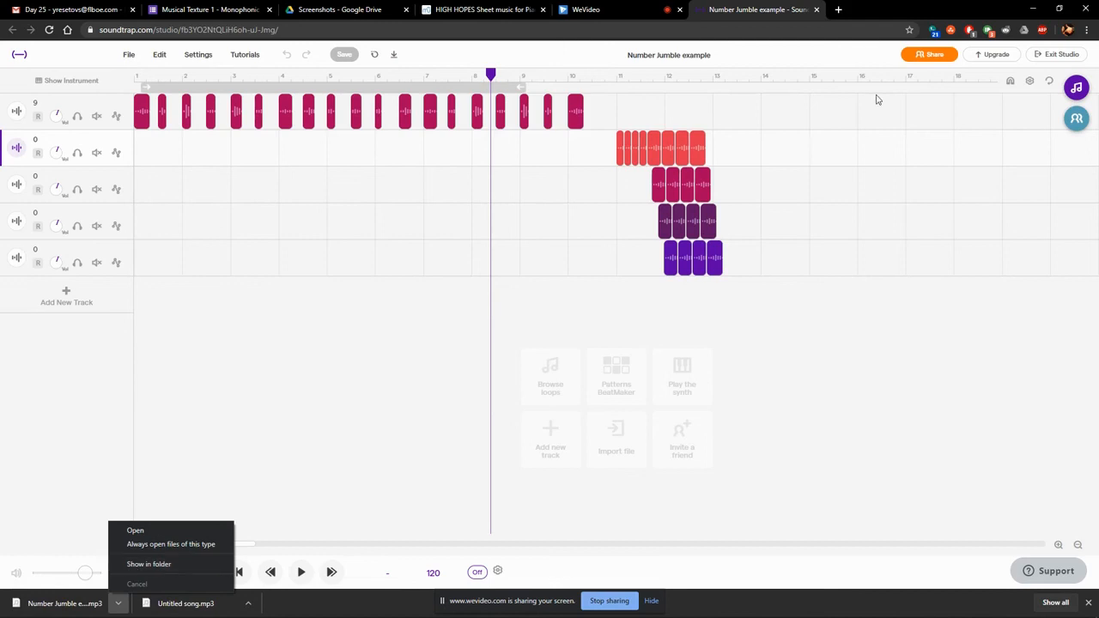